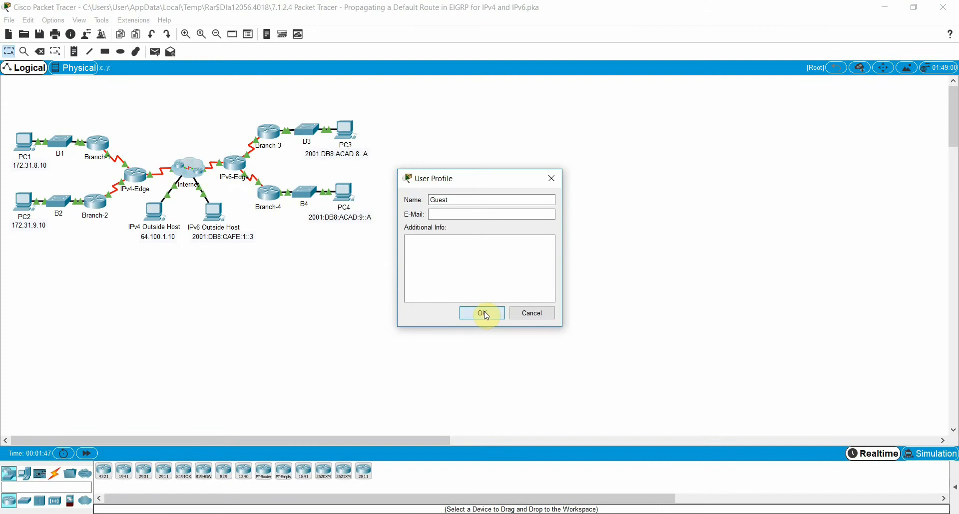
# Step: Confirm the Guest user profile and accept resetting the activity
pyautogui.click(484, 313)
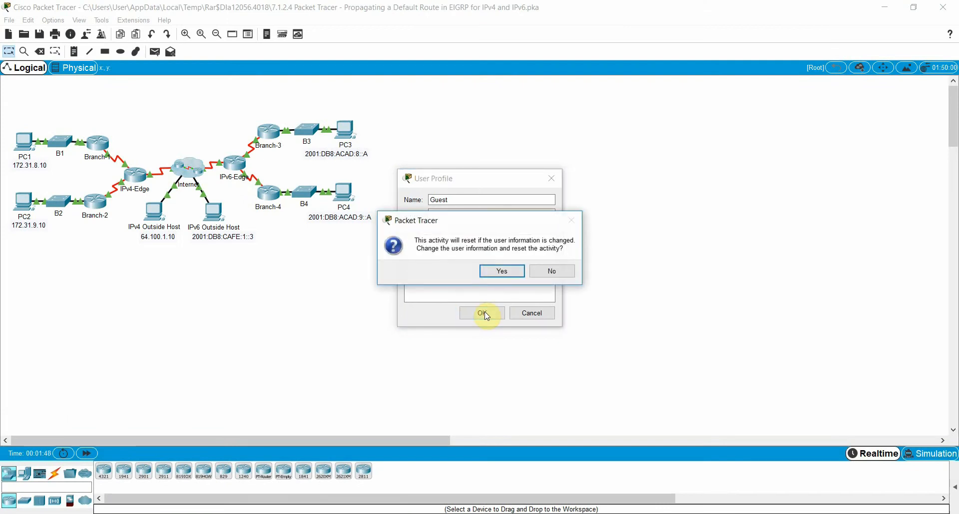
pyautogui.click(499, 273)
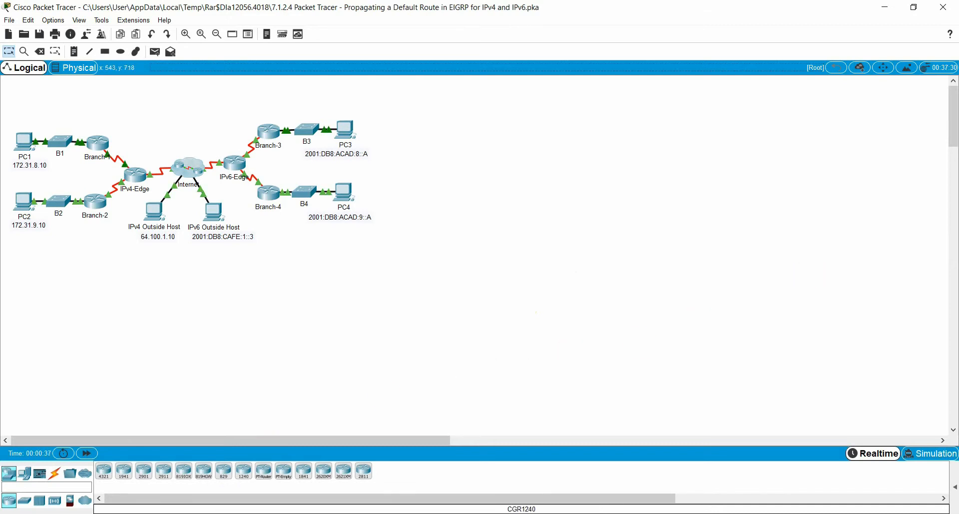
# Step: Switch to Chrome and review the ITNT301 course page from Chapter 1 to the 29 March - 4 April OSPF labs
pyautogui.click(238, 493)
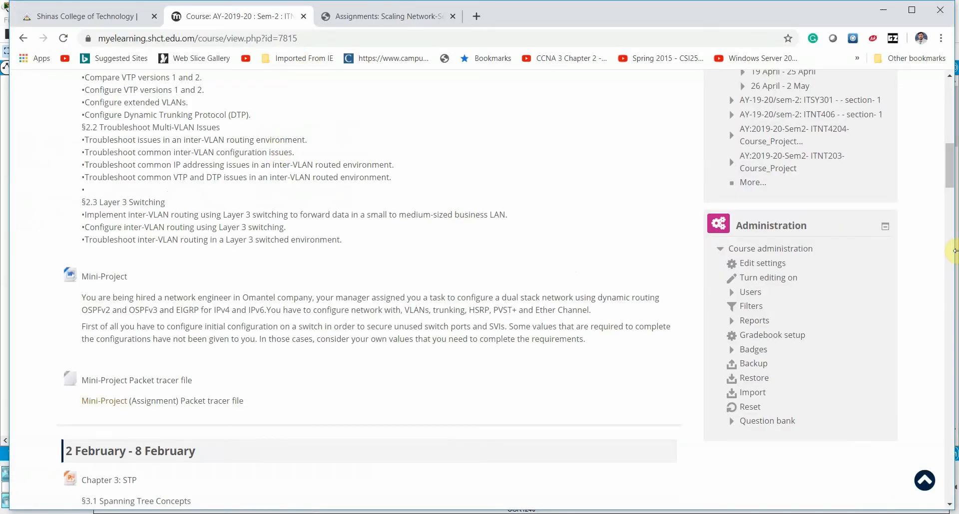
pyautogui.moveTo(953, 171); pyautogui.dragTo(953, 119)
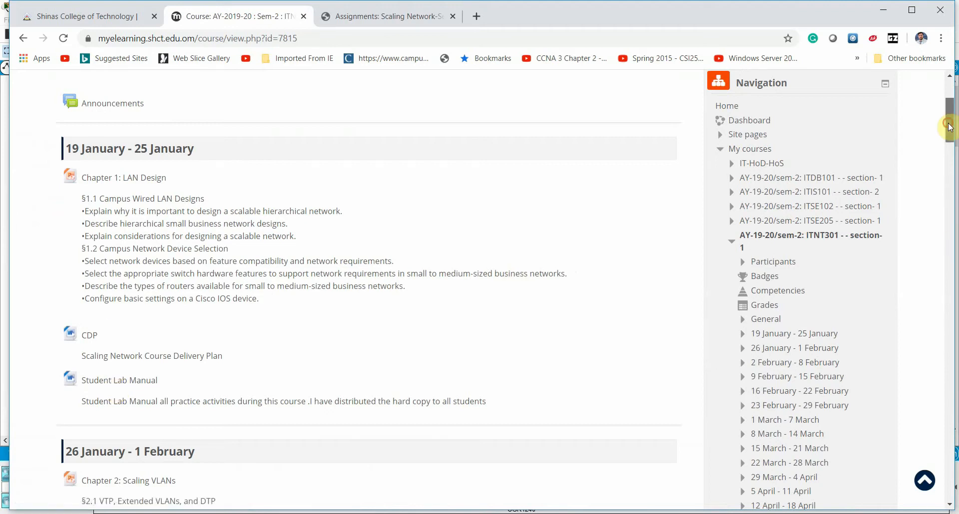
pyautogui.moveTo(952, 130); pyautogui.dragTo(952, 142)
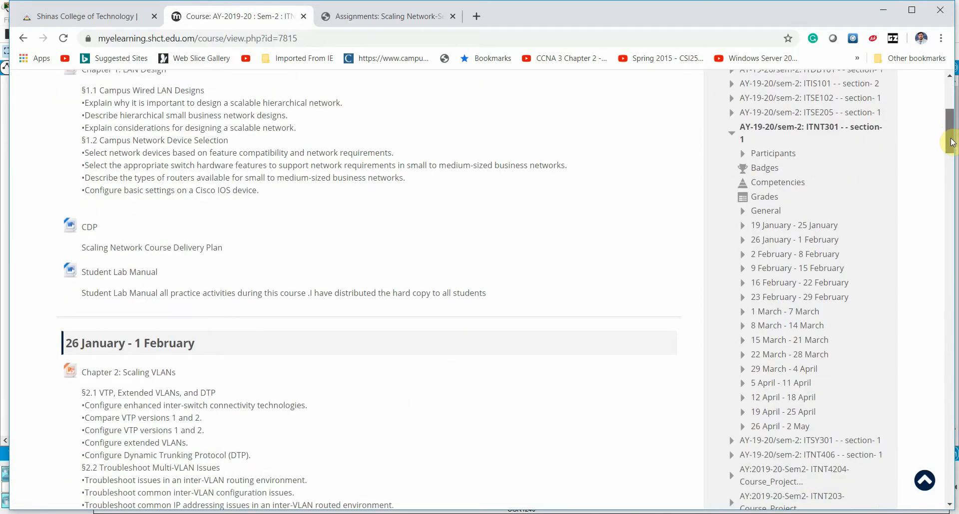
pyautogui.moveTo(951, 143); pyautogui.dragTo(954, 421)
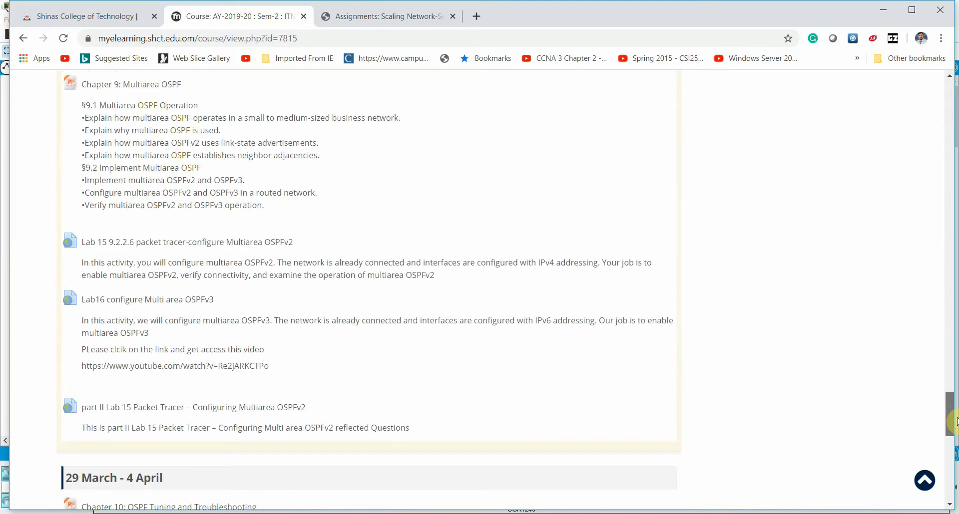
pyautogui.moveTo(955, 421); pyautogui.dragTo(954, 431)
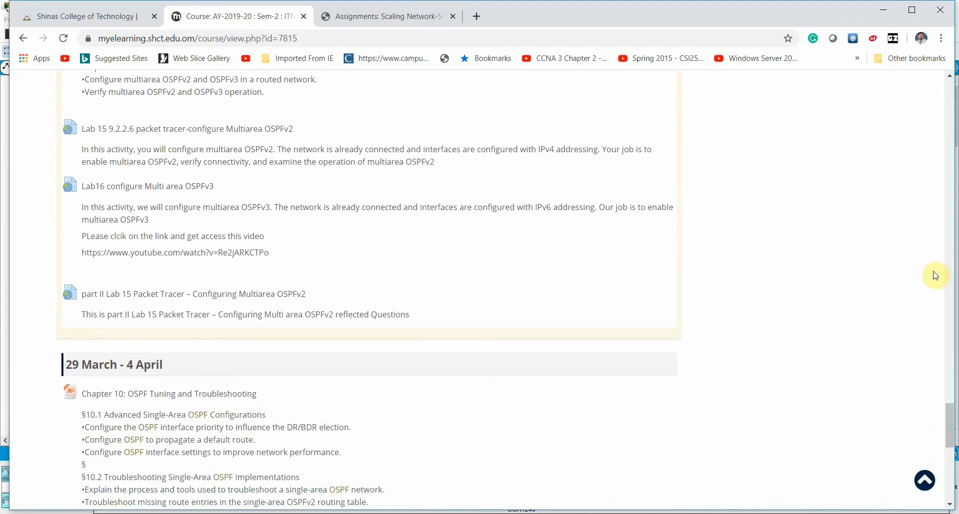
pyautogui.moveTo(947, 433); pyautogui.dragTo(948, 455)
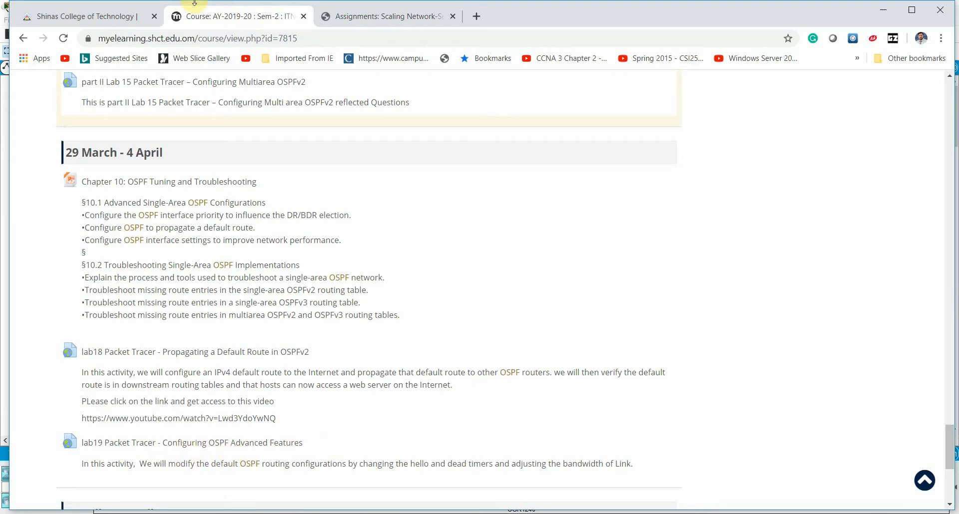
# Step: Review the chapter, practice and final exams in the NetAcad assignments list, and return to Packet Tracer
pyautogui.click(374, 18)
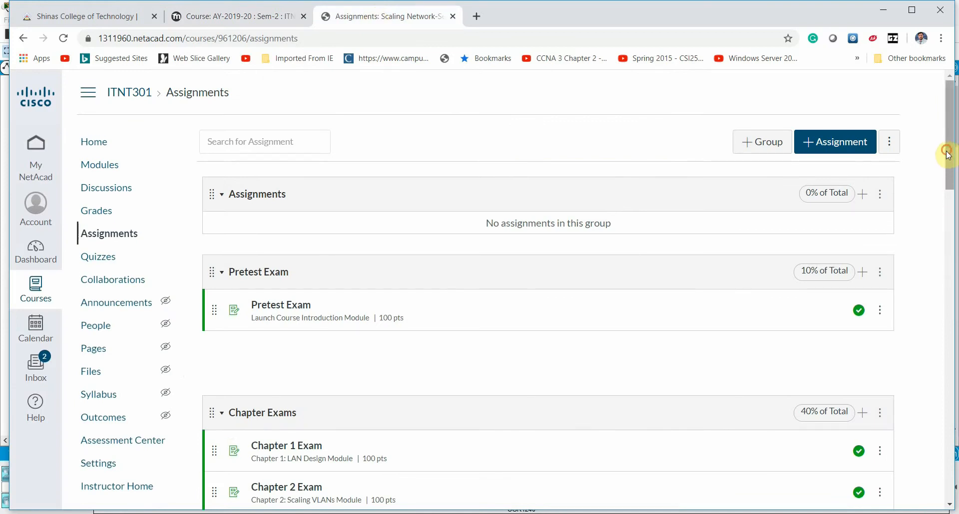
pyautogui.moveTo(948, 156); pyautogui.dragTo(954, 252)
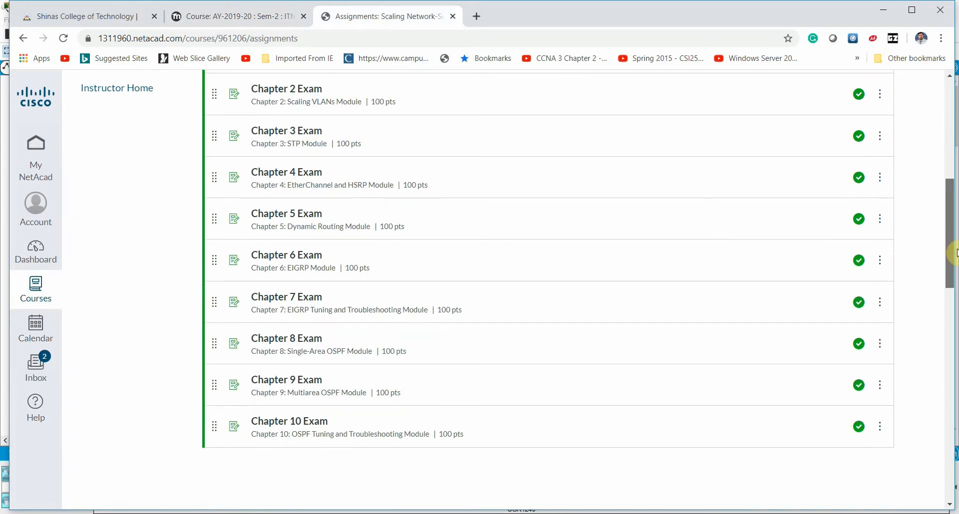
pyautogui.moveTo(955, 252); pyautogui.dragTo(956, 246)
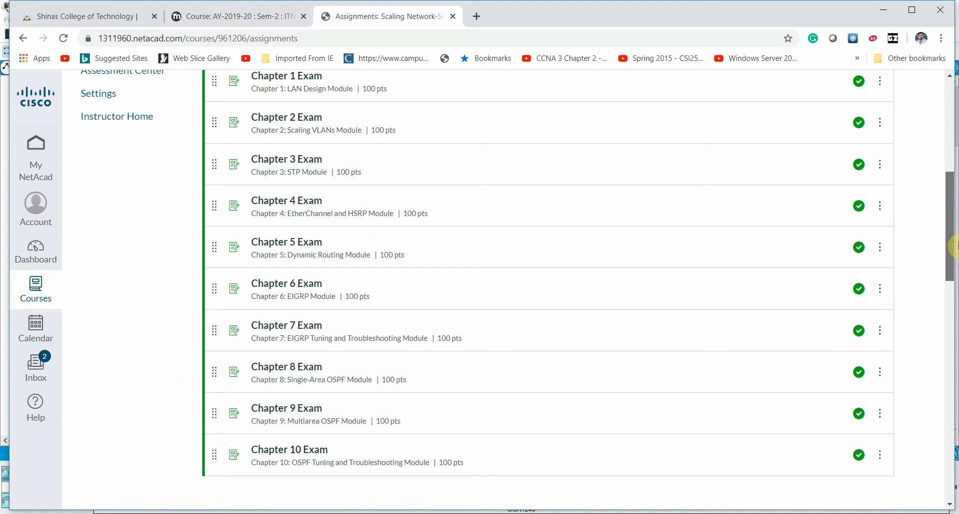
pyautogui.moveTo(956, 245); pyautogui.dragTo(955, 448)
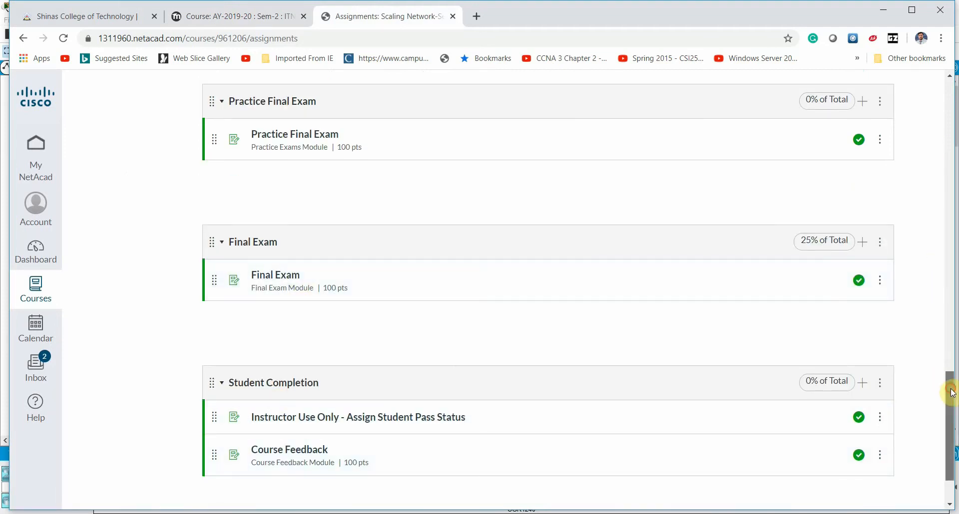
pyautogui.scroll(6, 943, 379)
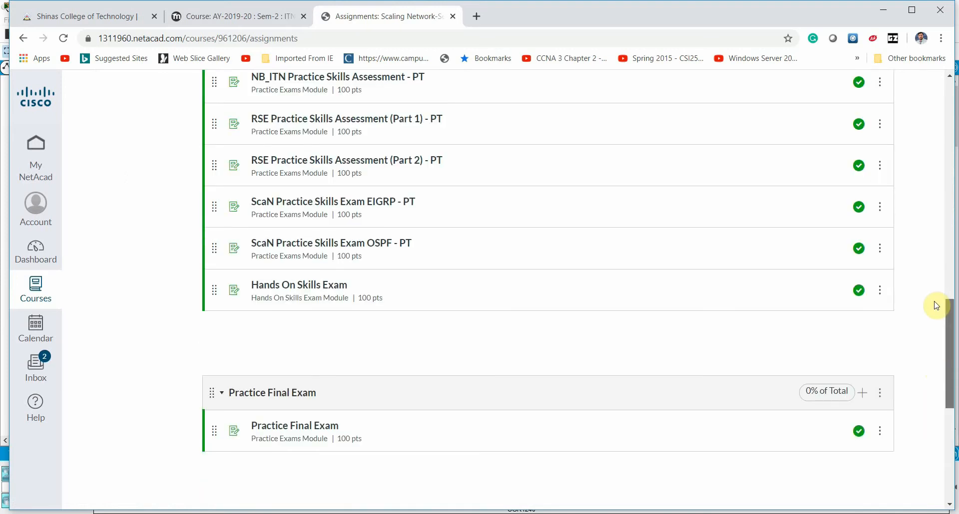
pyautogui.scroll(8, 936, 304)
pyautogui.scroll(5, 914, 170)
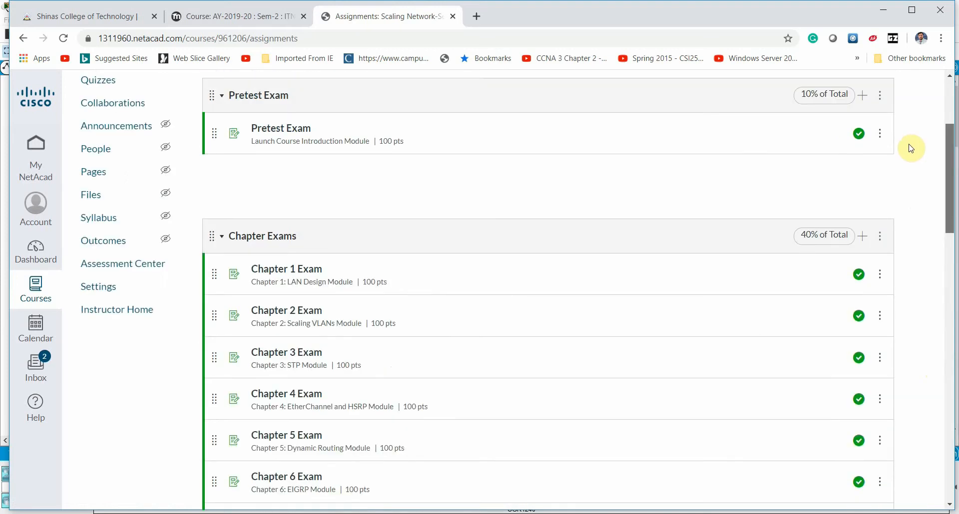
pyautogui.scroll(-3, 894, 165)
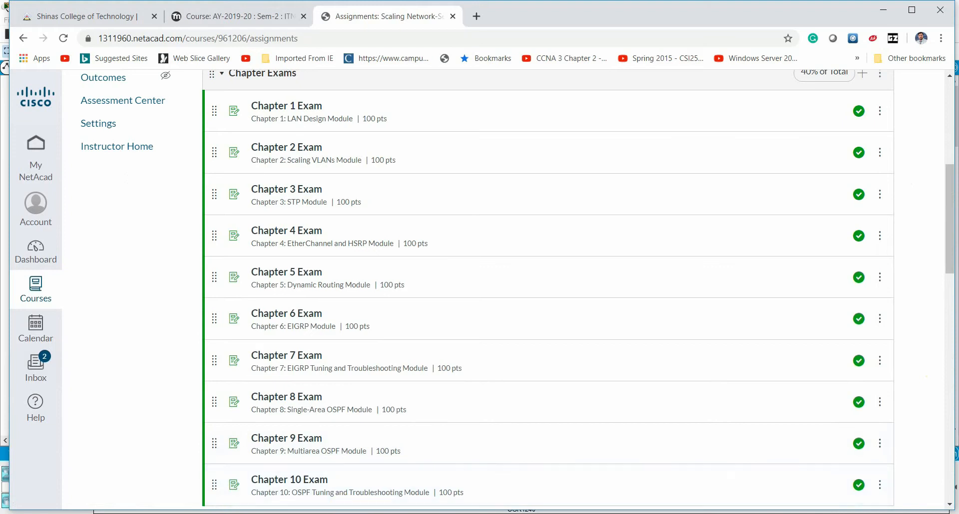
pyautogui.click(342, 513)
pyautogui.click(390, 511)
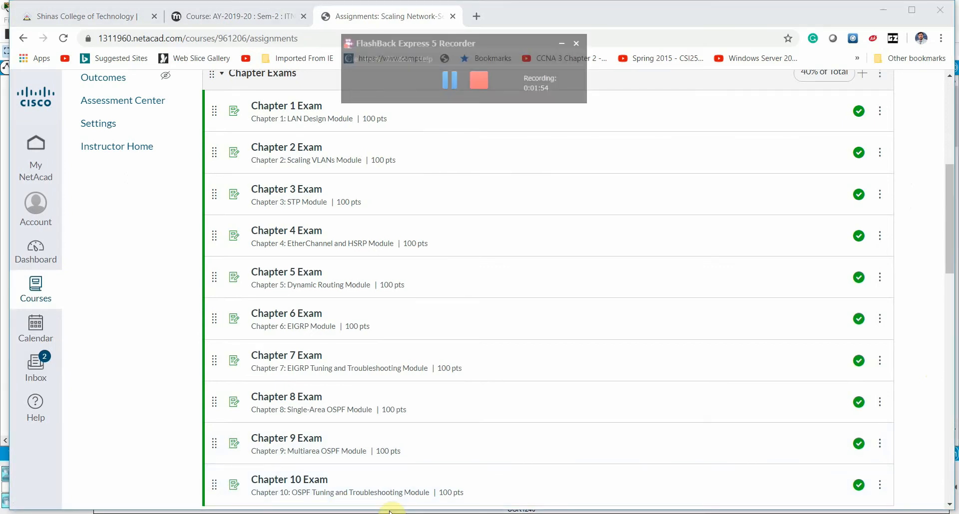
pyautogui.click(882, 10)
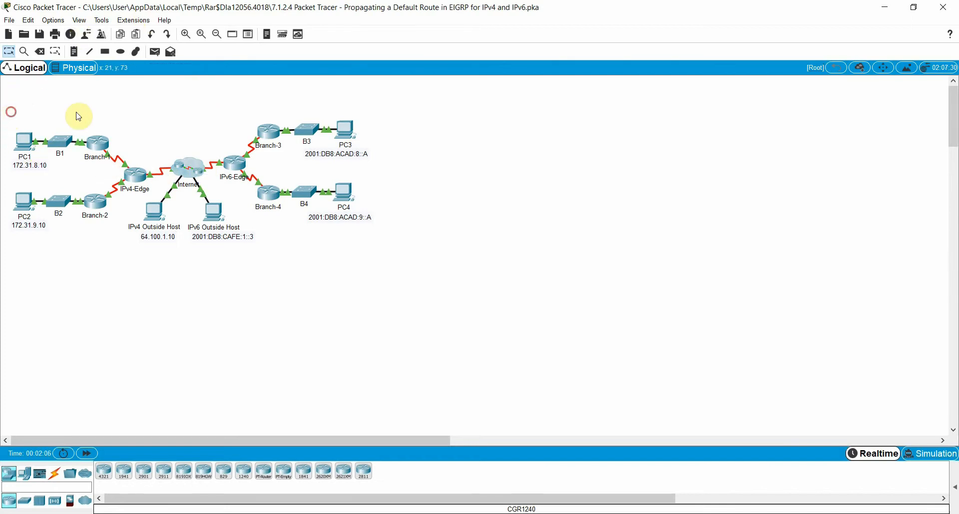
# Step: Examine the IPv4 and IPv6 halves of the topology, including the IPv4-Edge and IPv6-Edge routers
pyautogui.moveTo(11, 113); pyautogui.dragTo(235, 146)
pyautogui.moveTo(225, 185); pyautogui.dragTo(172, 272)
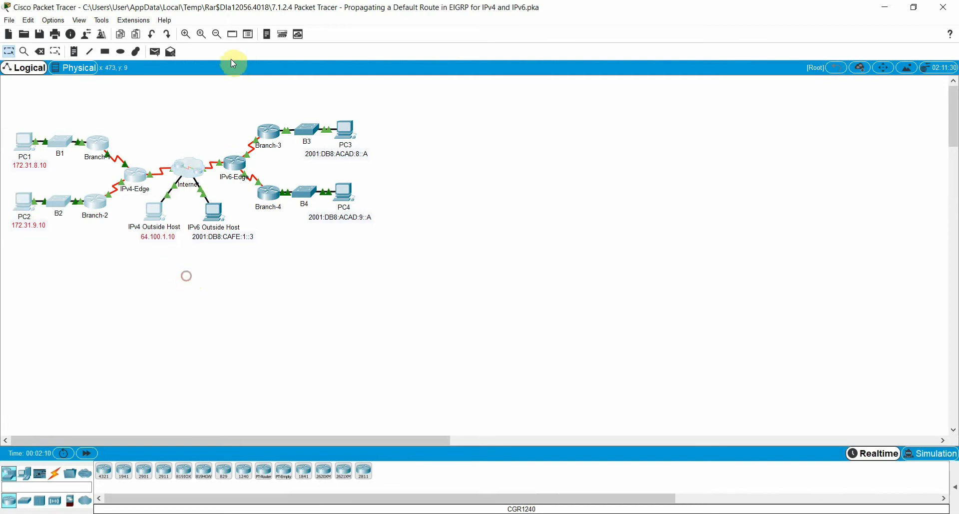
pyautogui.click(189, 37)
pyautogui.click(189, 37)
pyautogui.click(190, 37)
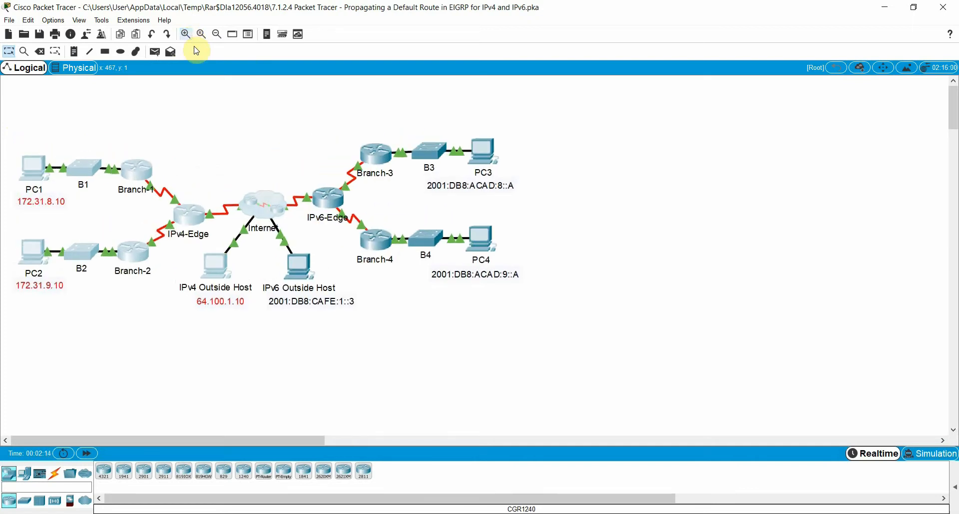
pyautogui.click(185, 34)
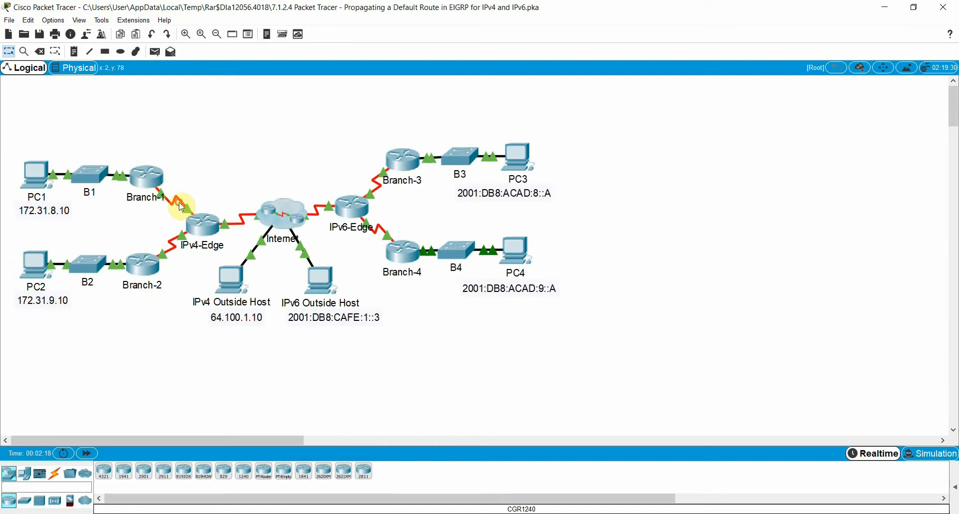
pyautogui.moveTo(15, 118); pyautogui.dragTo(210, 321)
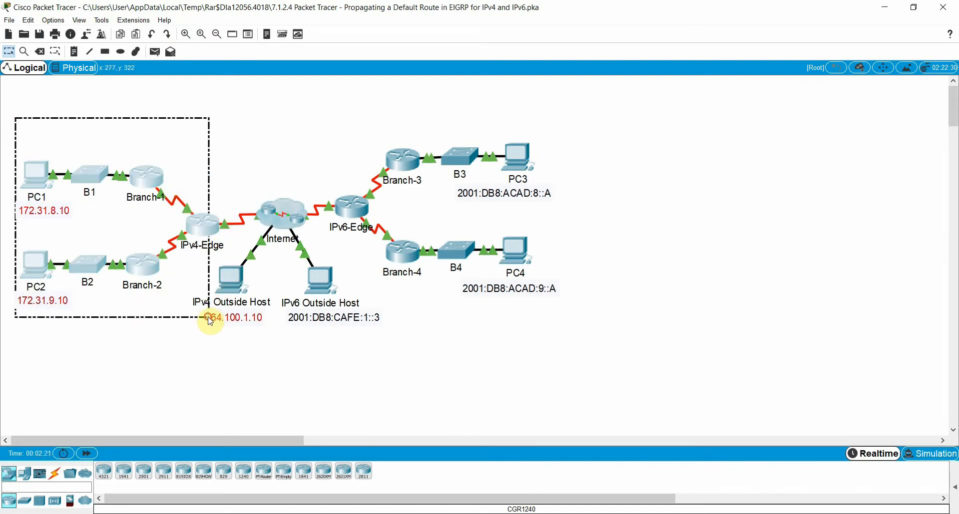
pyautogui.moveTo(299, 88); pyautogui.dragTo(698, 316)
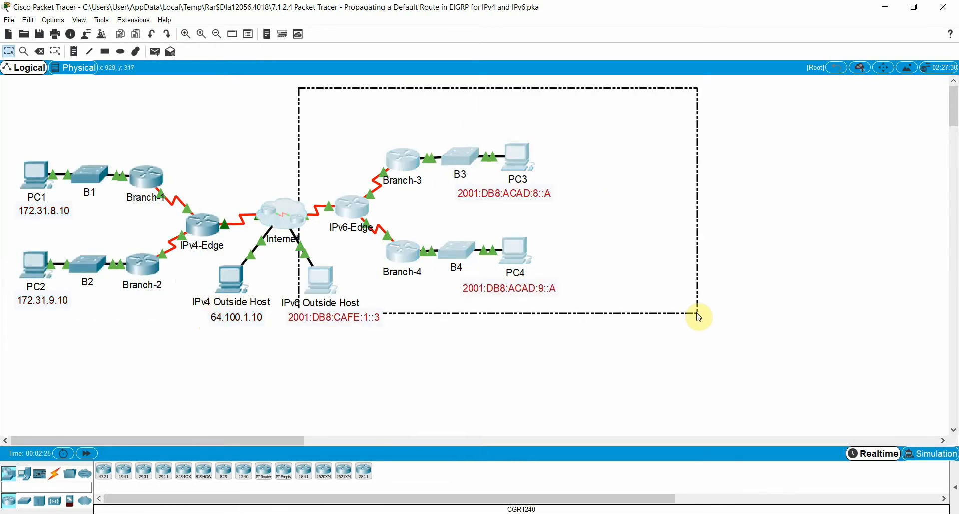
pyautogui.click(698, 316)
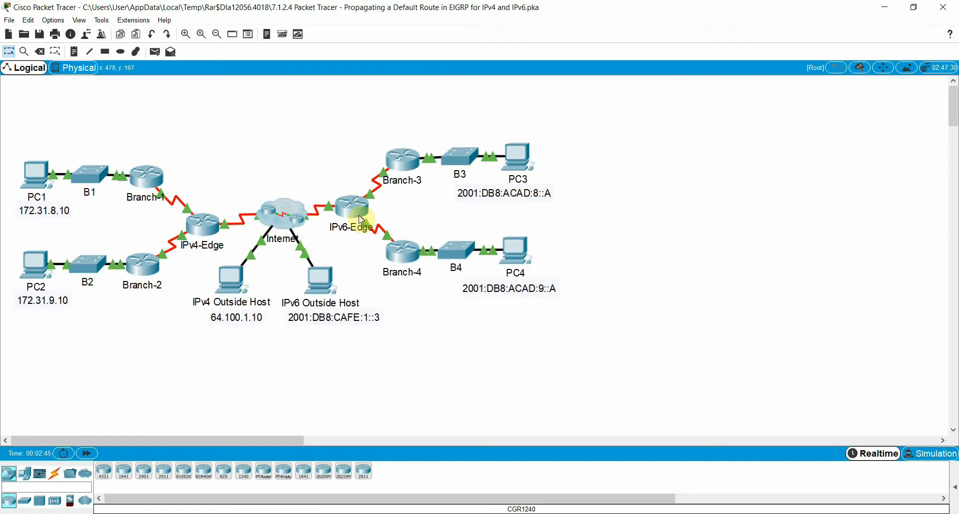
pyautogui.moveTo(358, 217)
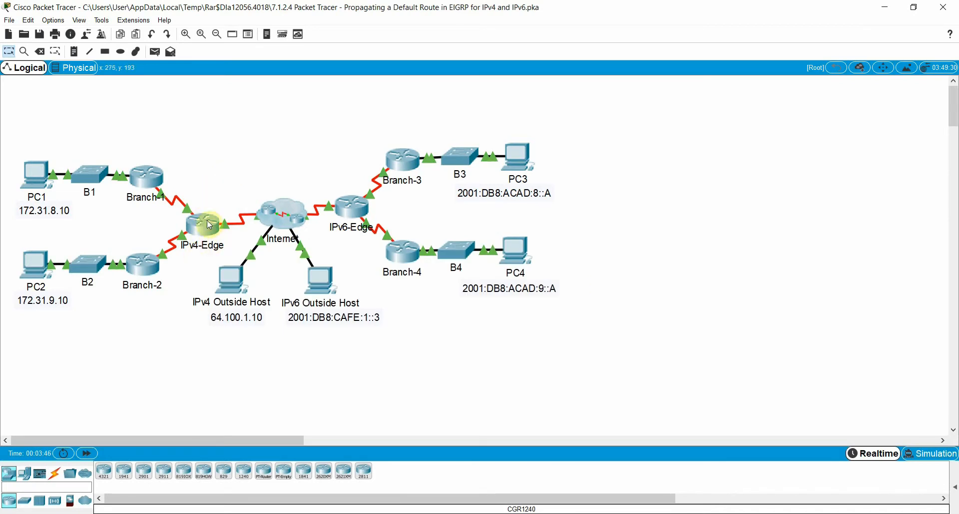
pyautogui.moveTo(210, 224)
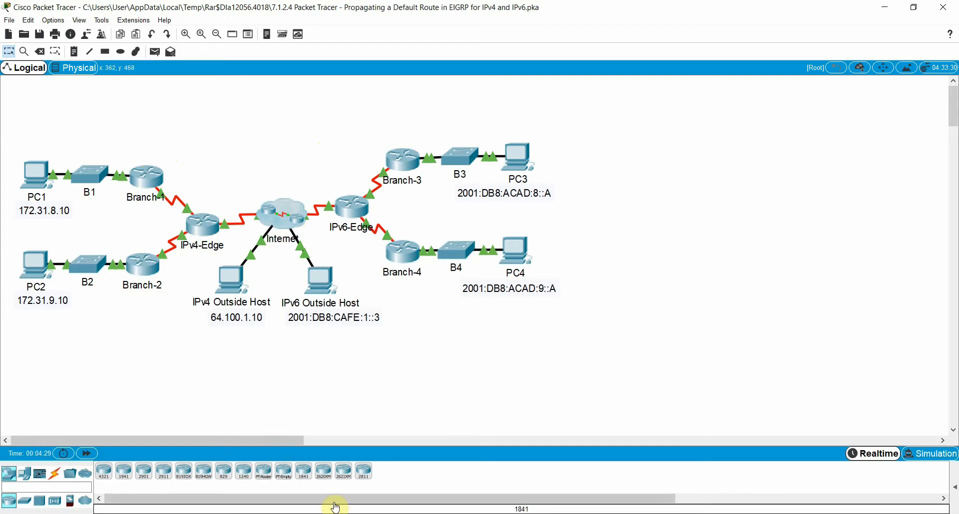
# Step: Bring up the PT Activity instructions, move their window clear of the topology, and return to the workspace
pyautogui.click(261, 513)
pyautogui.click(272, 494)
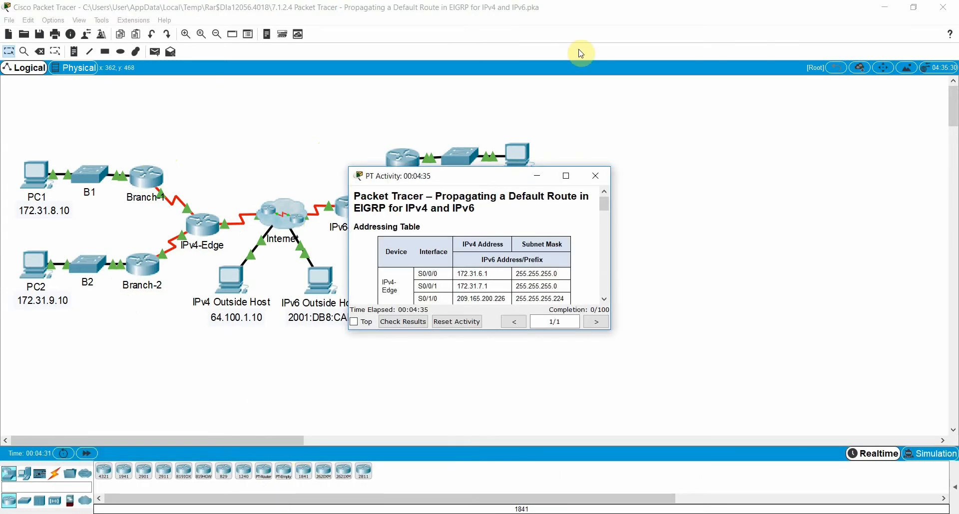
pyautogui.moveTo(462, 176); pyautogui.dragTo(775, 23)
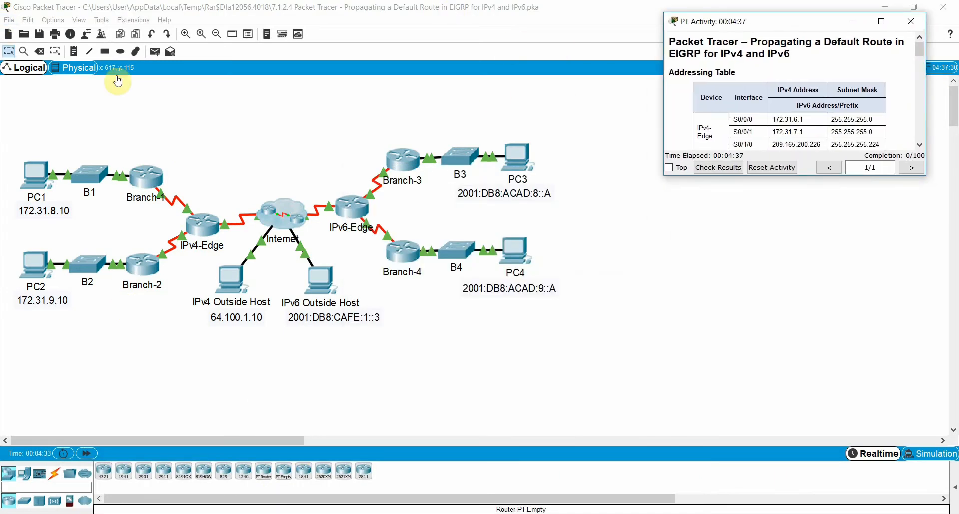
pyautogui.click(104, 93)
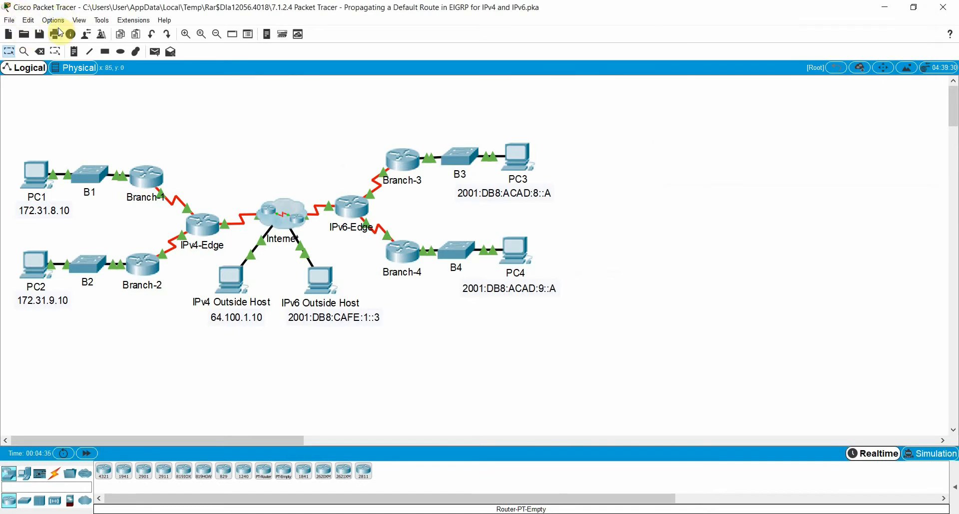
# Step: Set the CLI dialog font size to 12 in the preferences and apply it
pyautogui.click(53, 20)
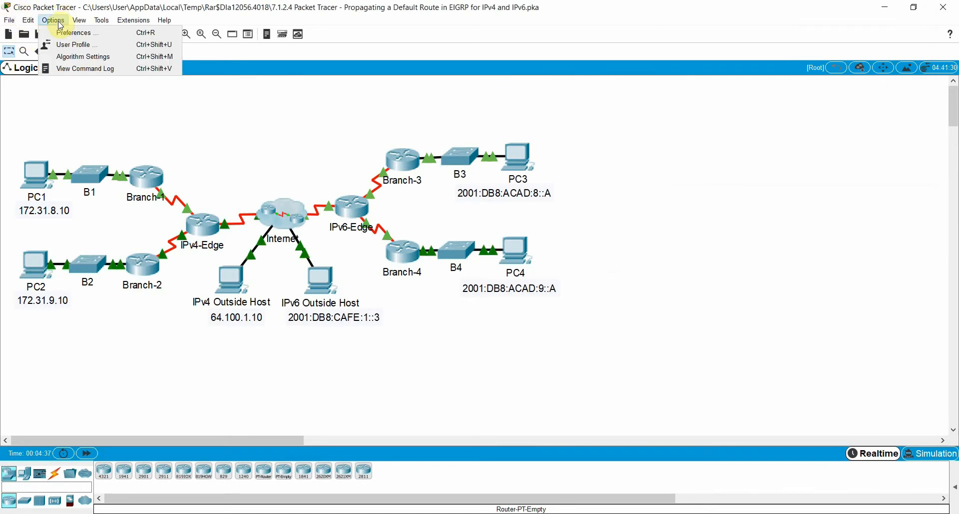
pyautogui.click(63, 31)
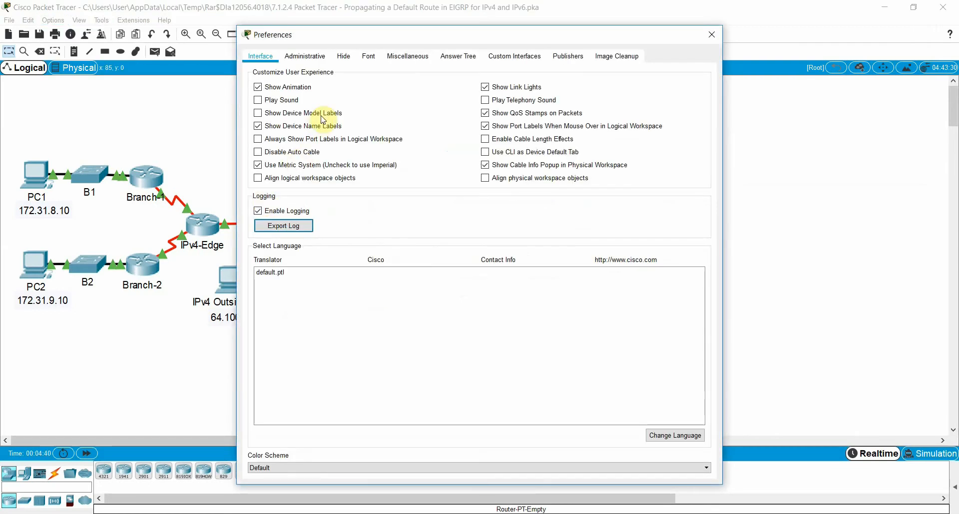
pyautogui.click(369, 56)
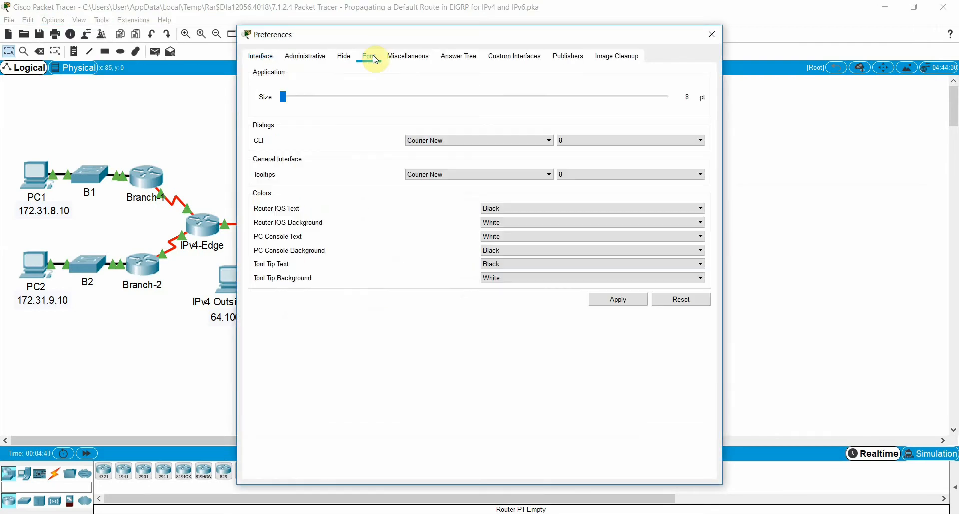
pyautogui.click(651, 142)
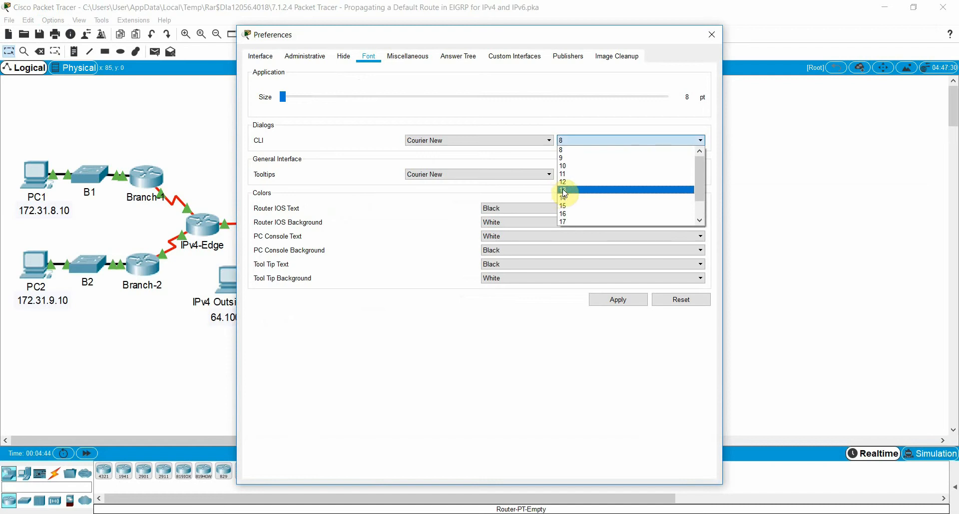
pyautogui.click(564, 182)
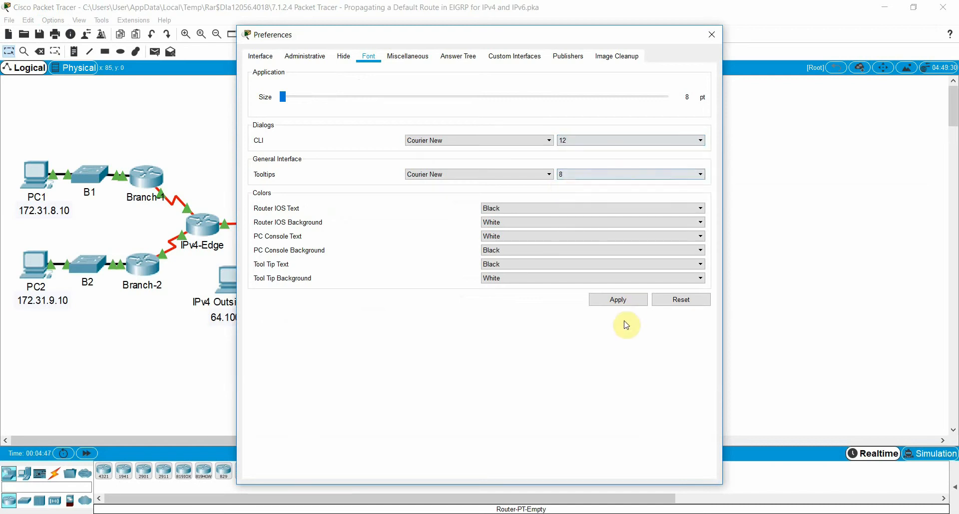
pyautogui.click(618, 299)
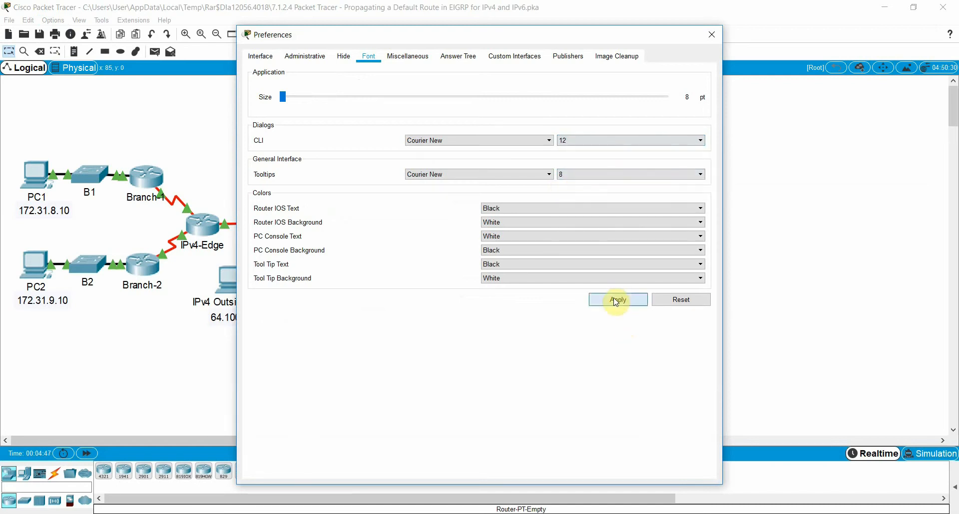
pyautogui.click(712, 34)
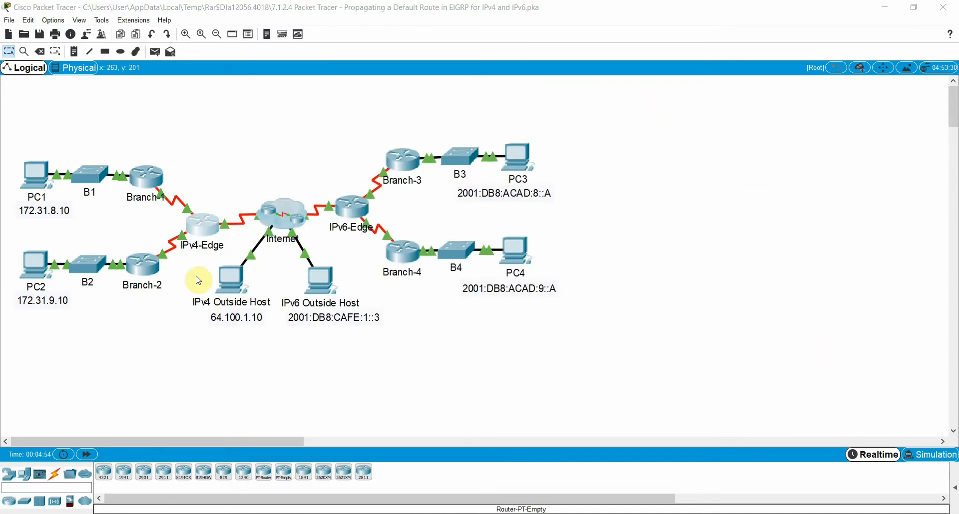
# Step: Open the IPv4-Edge router's command line in a widened window and enter privileged EXEC mode
pyautogui.click(203, 224)
pyautogui.click(421, 126)
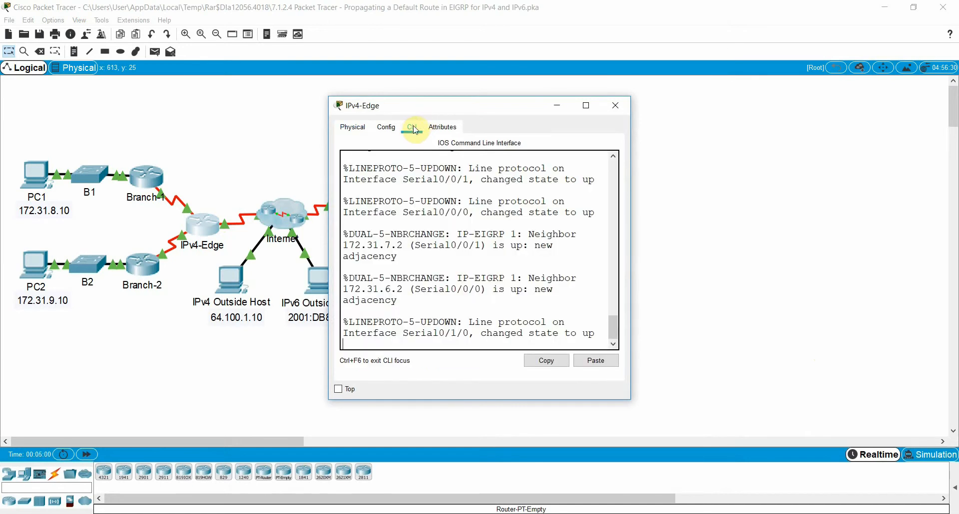
pyautogui.moveTo(444, 113); pyautogui.dragTo(347, 64)
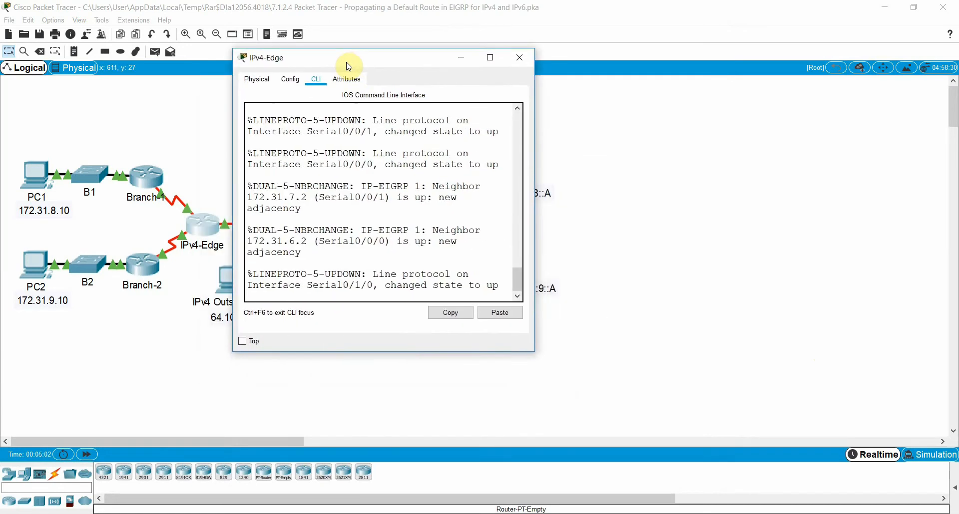
pyautogui.moveTo(534, 172); pyautogui.dragTo(711, 171)
pyautogui.press('Return')
pyautogui.press('Return')
pyautogui.press('Return')
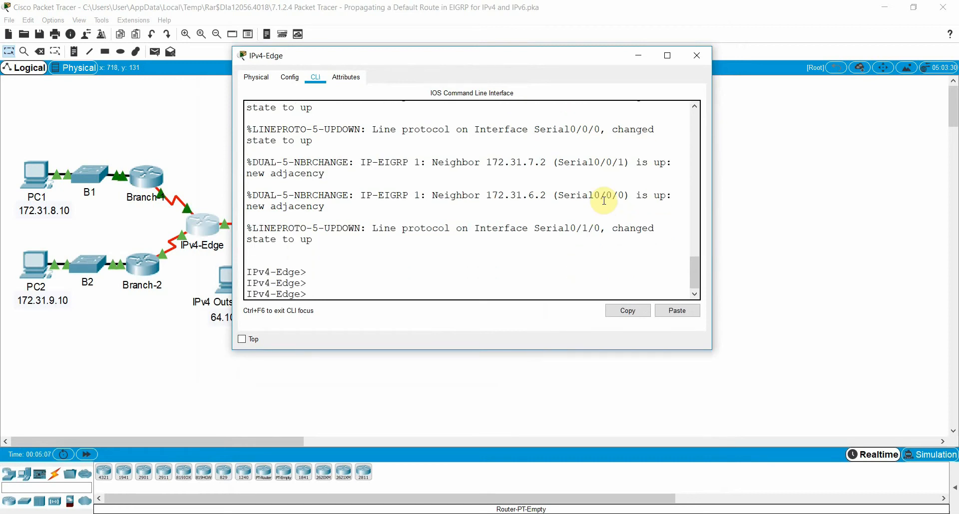
pyautogui.write('en')
pyautogui.press('Return')
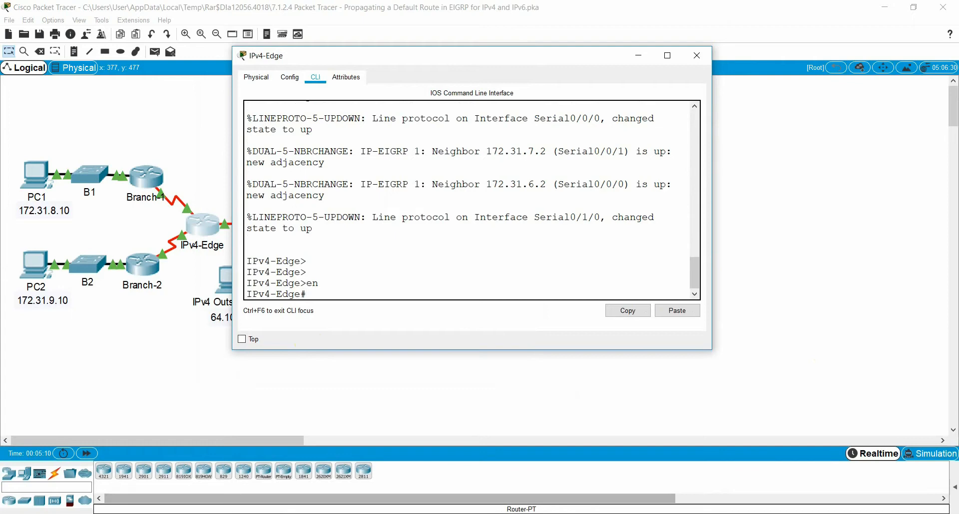
# Step: Switch to the Word lab manual, review Lab 12's topology, addressing table and objectives, and return to Packet Tracer
pyautogui.click(265, 513)
pyautogui.click(290, 513)
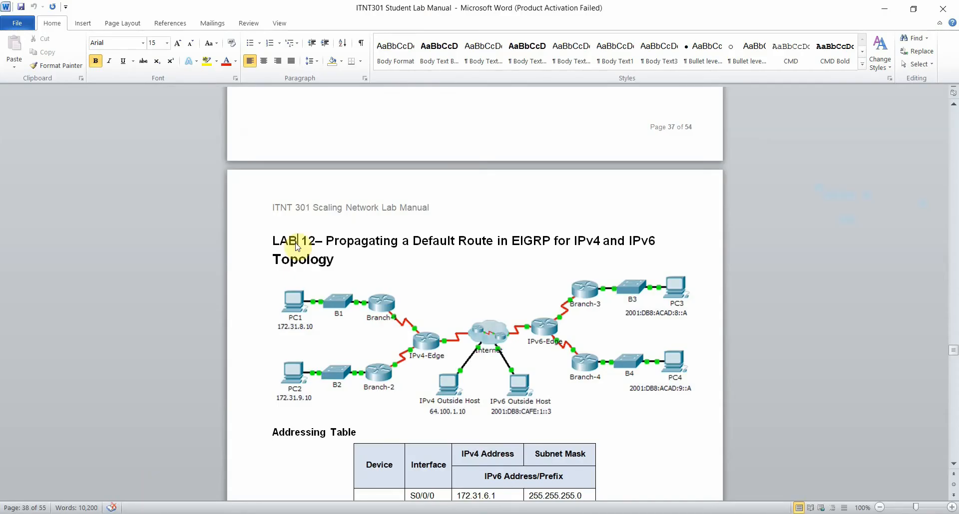
pyautogui.doubleClick(267, 239)
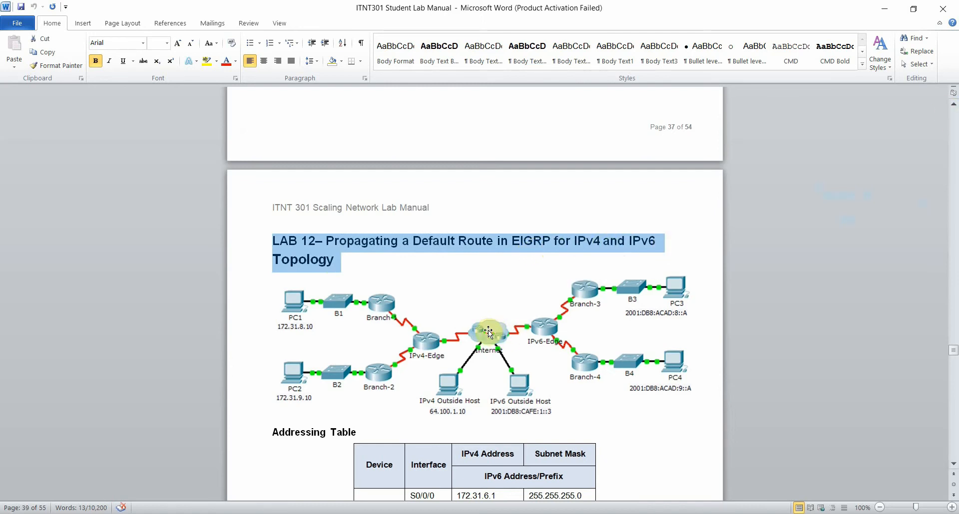
pyautogui.scroll(-10, 488, 423)
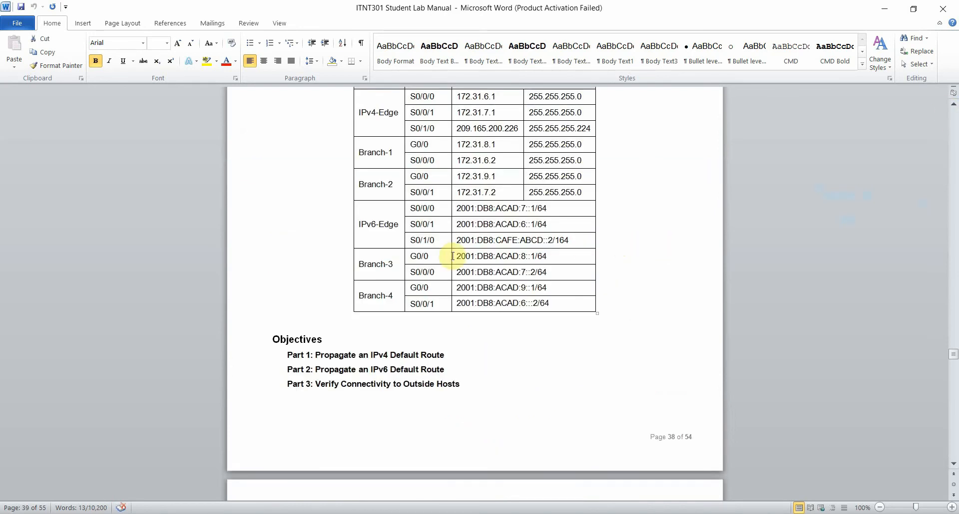
pyautogui.click(944, 14)
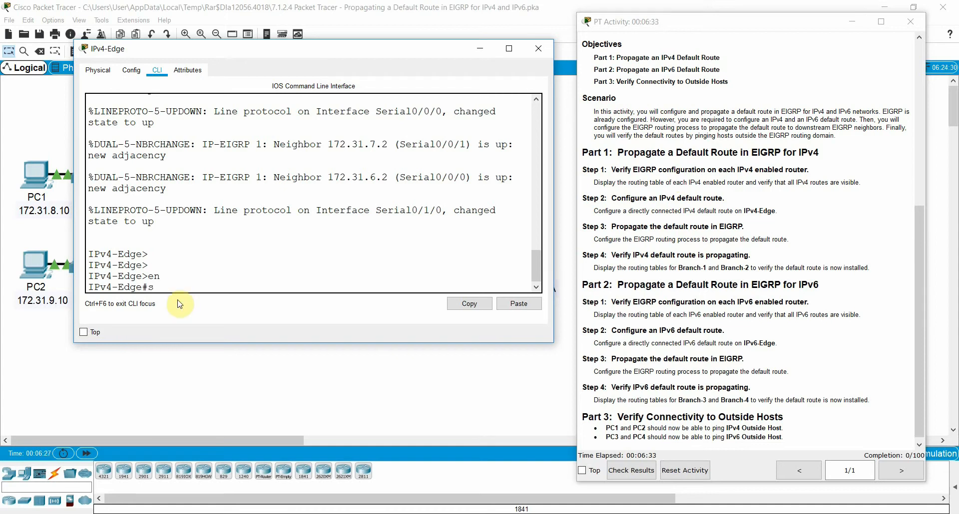
# Step: Display the IPv4 routing table on IPv4-Edge with show ip route
pyautogui.write('iprou')
pyautogui.press('Tab')
pyautogui.press('BackSpace')
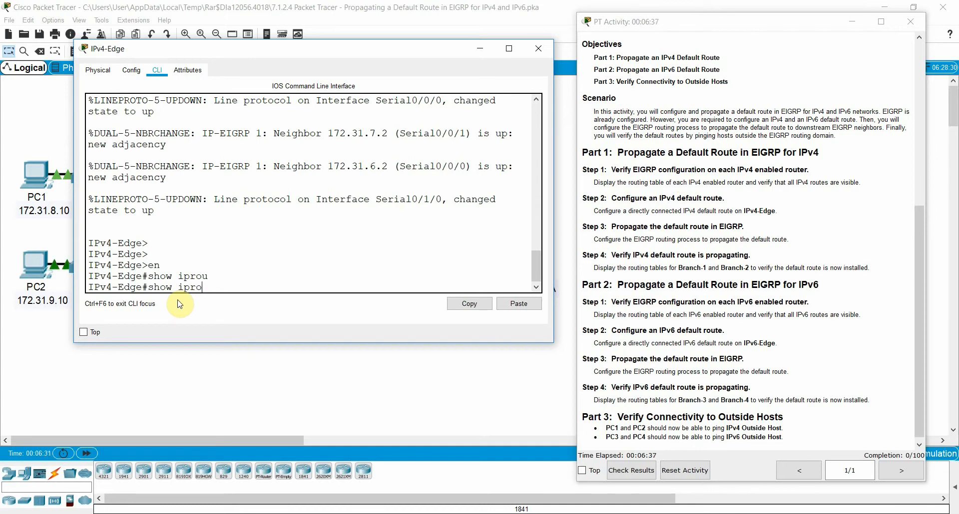
pyautogui.press('BackSpace')
pyautogui.press('BackSpace')
pyautogui.press('BackSpace')
pyautogui.write('p rout')
pyautogui.press('Tab')
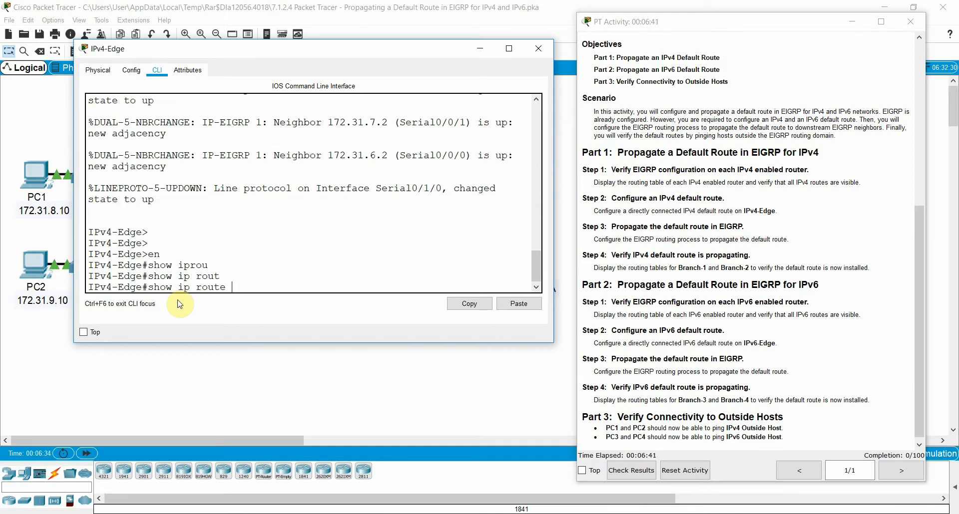
pyautogui.press('Return')
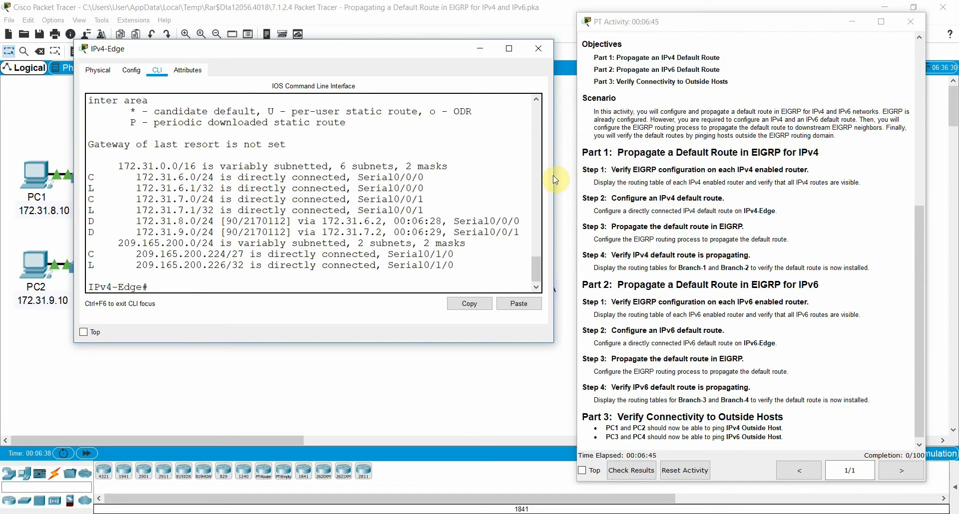
# Step: Examine the gateway of last resort line and the EIGRP-learned routes in the routing table, and close the IPv4-Edge window
pyautogui.moveTo(553, 179); pyautogui.dragTo(600, 181)
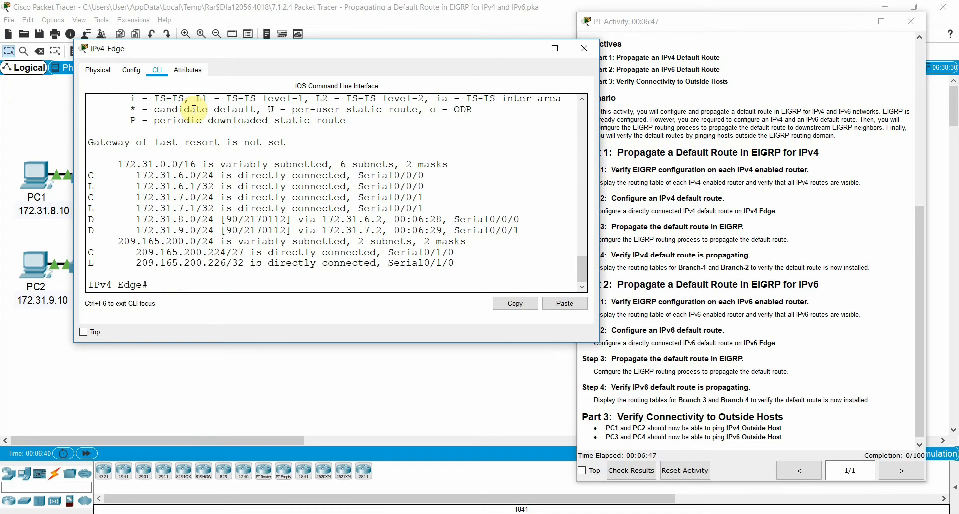
pyautogui.moveTo(238, 142); pyautogui.dragTo(337, 141)
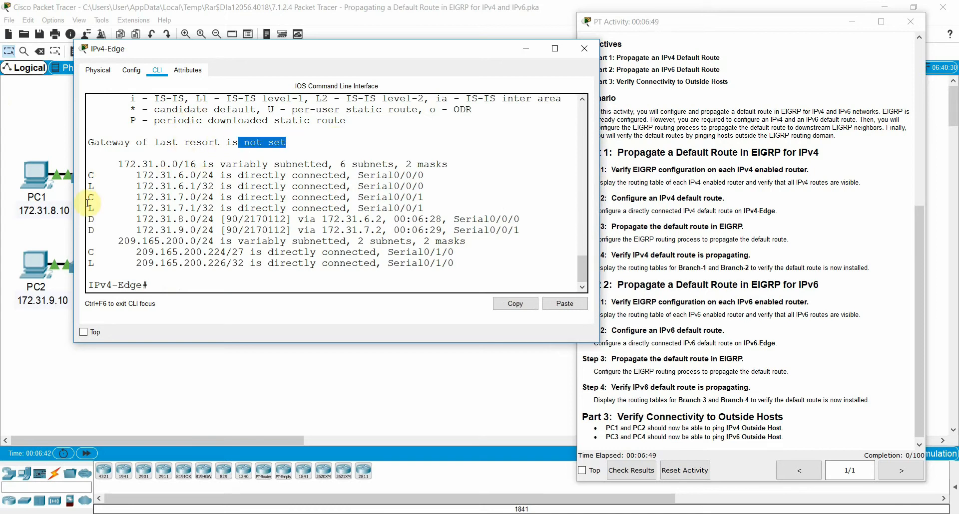
pyautogui.moveTo(88, 223); pyautogui.dragTo(234, 230)
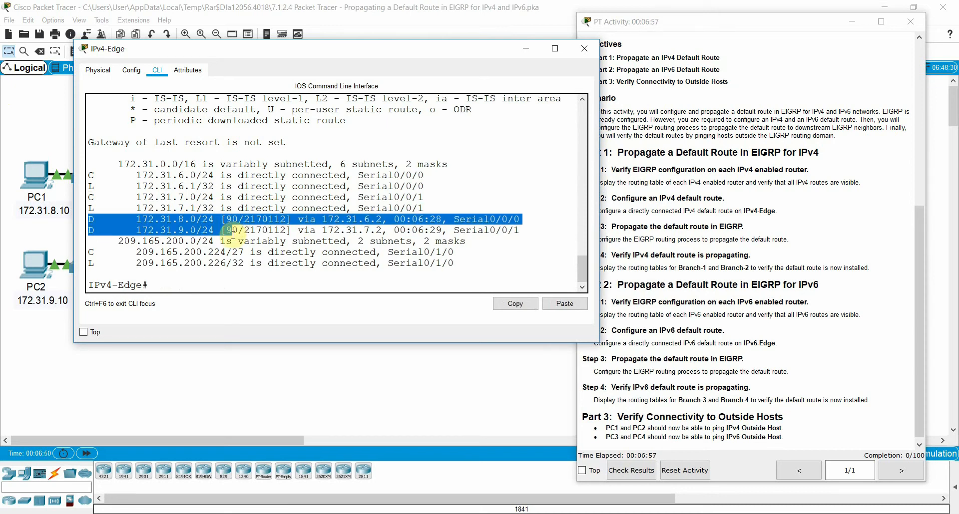
pyautogui.moveTo(207, 44); pyautogui.dragTo(177, 137)
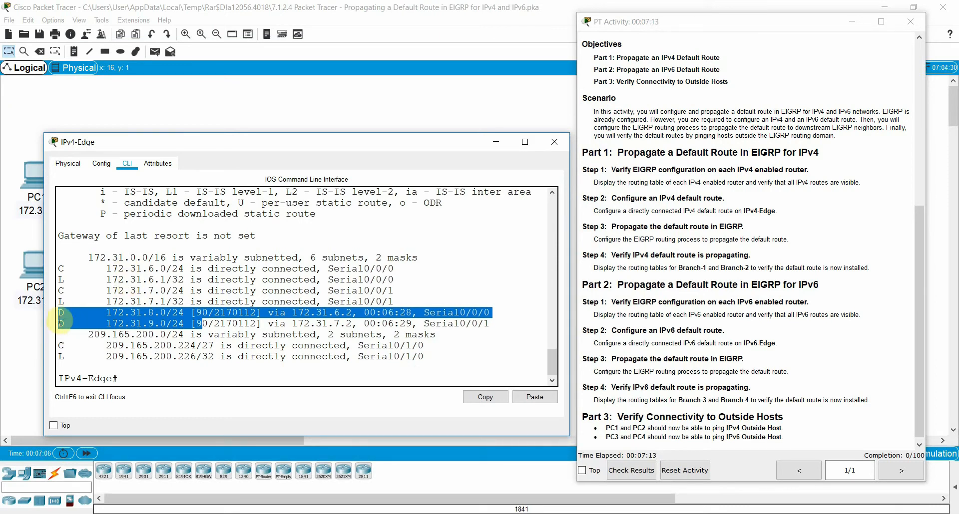
pyautogui.click(65, 308)
pyautogui.moveTo(64, 312); pyautogui.dragTo(83, 323)
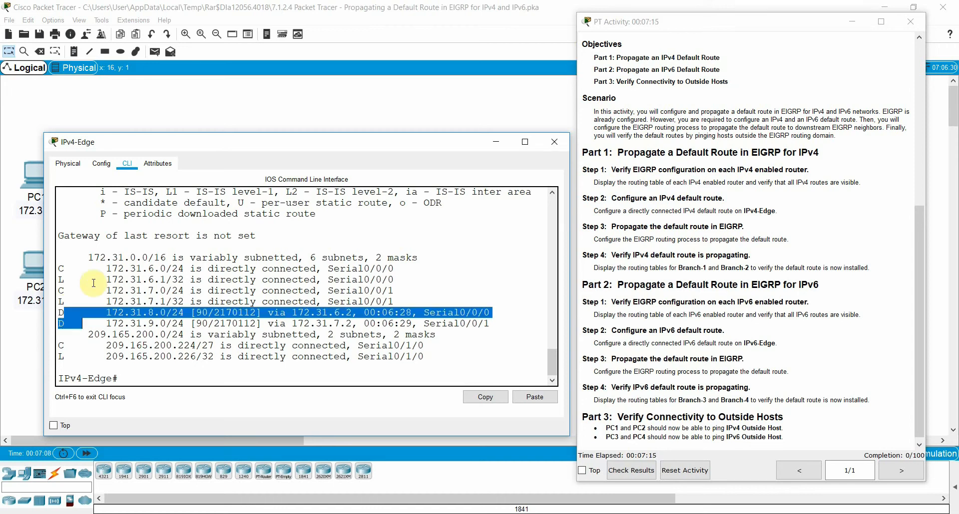
pyautogui.moveTo(82, 235); pyautogui.dragTo(256, 236)
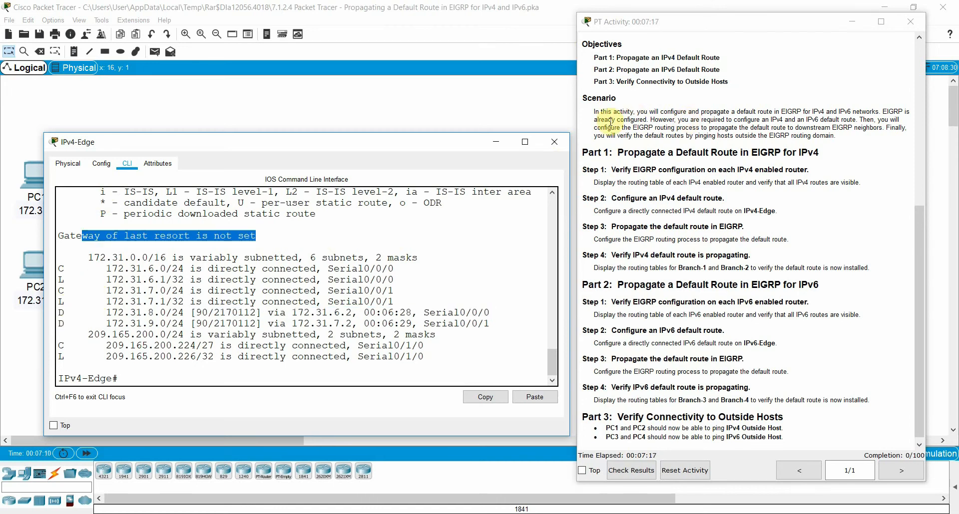
pyautogui.click(559, 143)
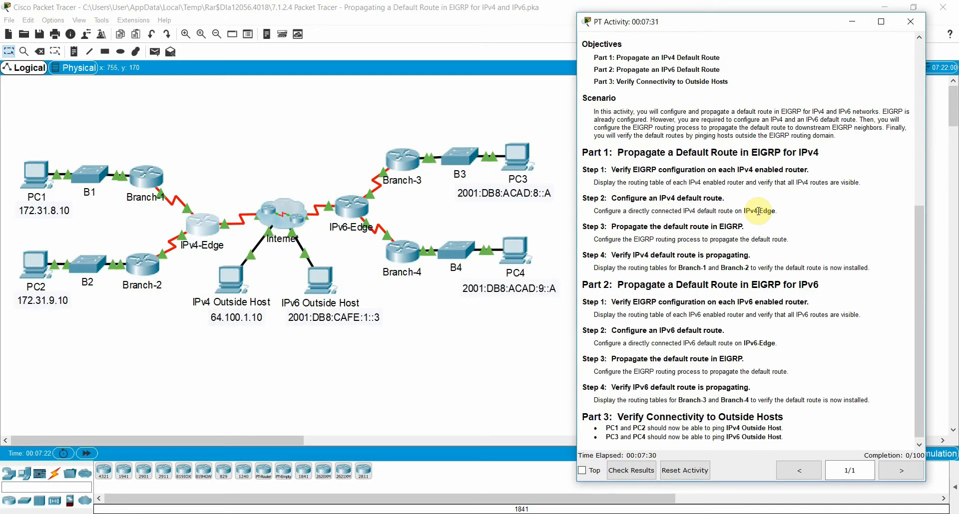
# Step: Reopen the IPv4-Edge router's command line and widen its window
pyautogui.doubleClick(205, 231)
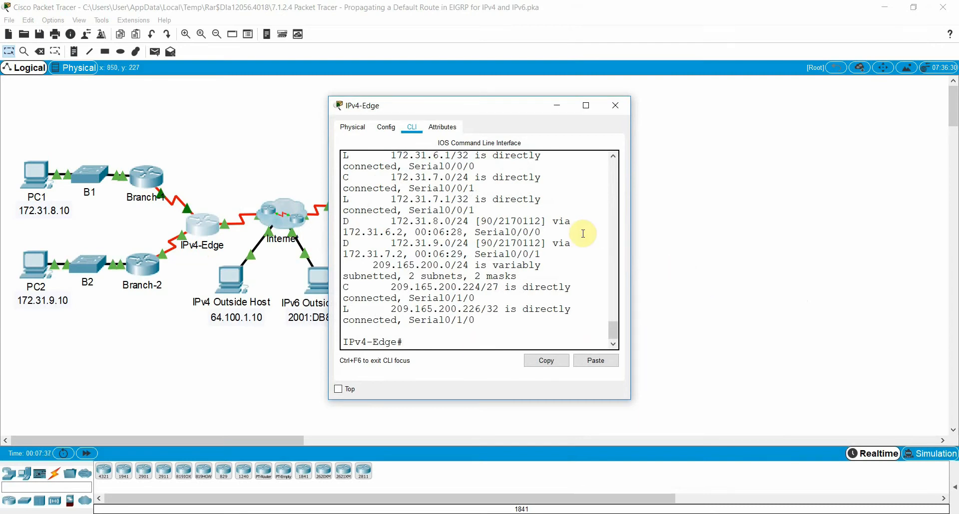
pyautogui.write('roouter')
pyautogui.press('Tab')
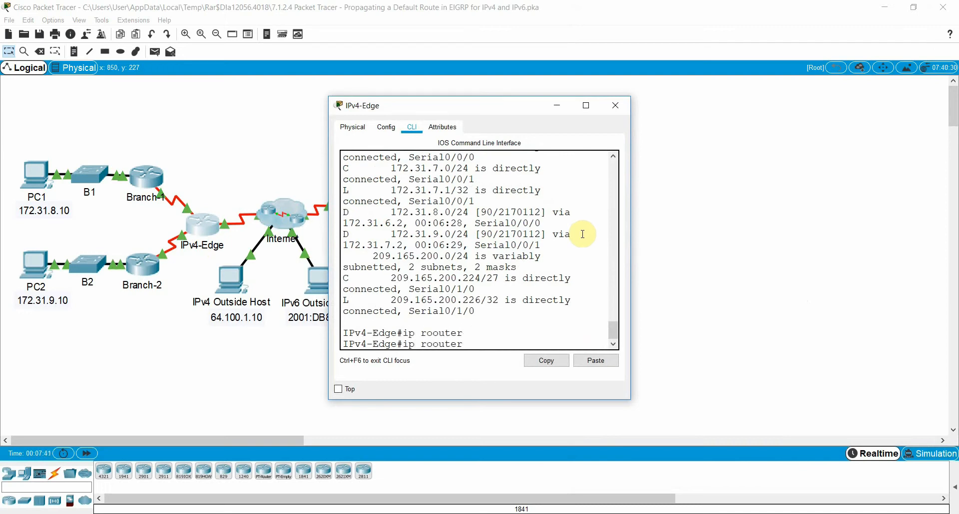
pyautogui.moveTo(633, 237); pyautogui.dragTo(785, 249)
pyautogui.press('BackSpace')
pyautogui.press('BackSpace')
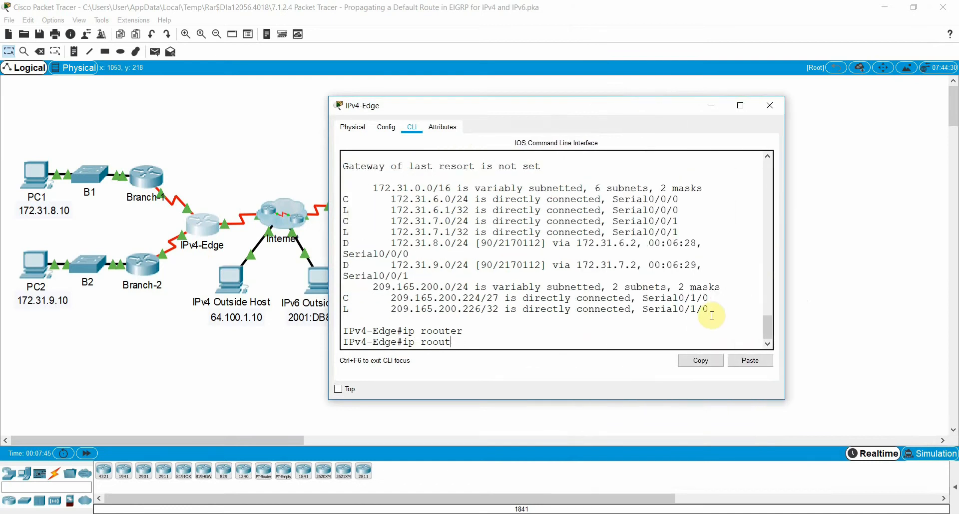
pyautogui.write('er')
pyautogui.press('Tab')
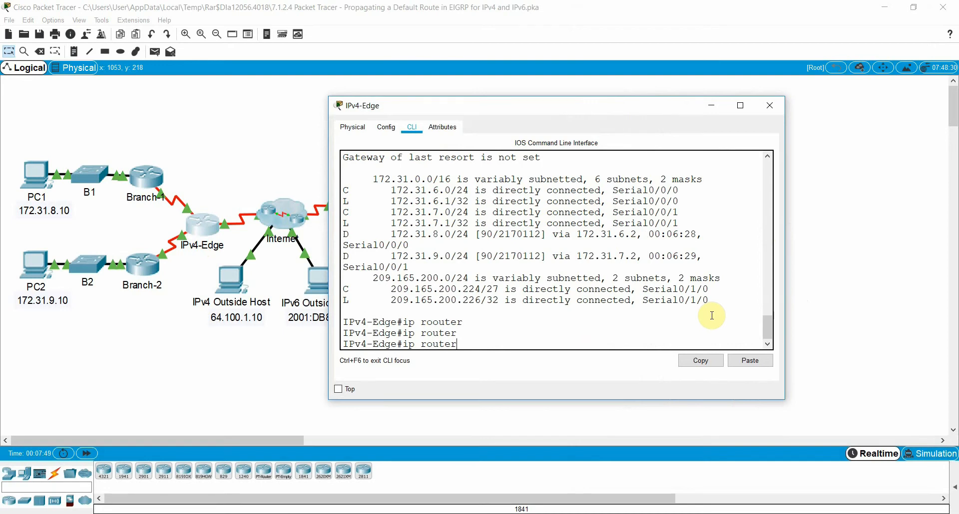
pyautogui.press('BackSpace')
pyautogui.write('e')
pyautogui.press('Tab')
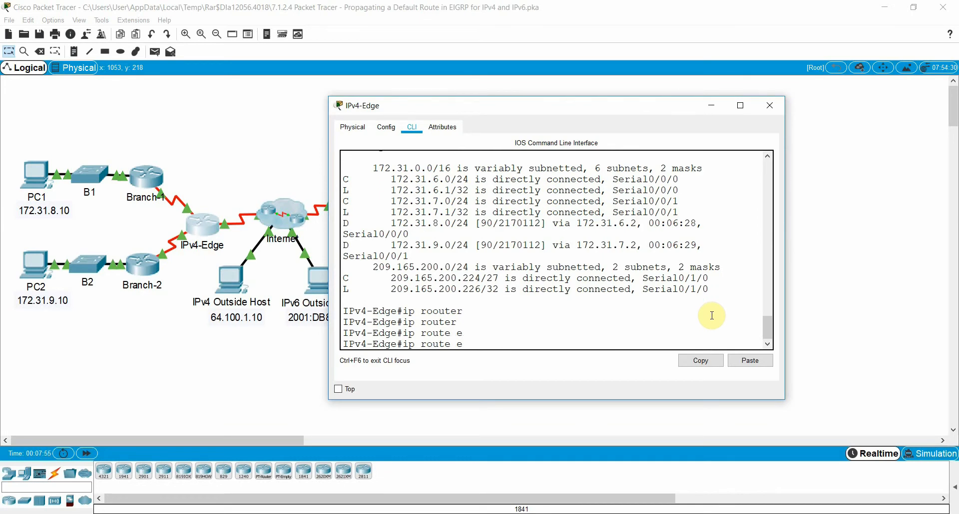
pyautogui.press('Tab')
pyautogui.press('BackSpace')
pyautogui.press('BackSpace')
pyautogui.press('BackSpace')
pyautogui.press('BackSpace')
pyautogui.press('BackSpace')
pyautogui.press('BackSpace')
pyautogui.press('BackSpace')
pyautogui.press('BackSpace')
pyautogui.press('BackSpace')
pyautogui.press('BackSpace')
pyautogui.press('BackSpace')
pyautogui.press('BackSpace')
pyautogui.press('BackSpace')
# Step: Run show ip protocol on IPv4-Edge, check the redistributed EIGRP process, and leave the listing
pyautogui.write('show i')
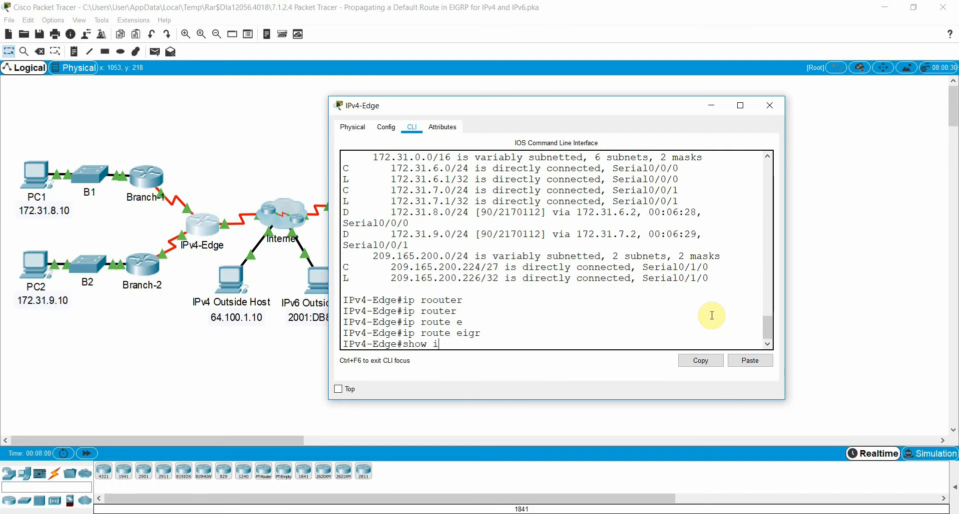
pyautogui.write('p protoco')
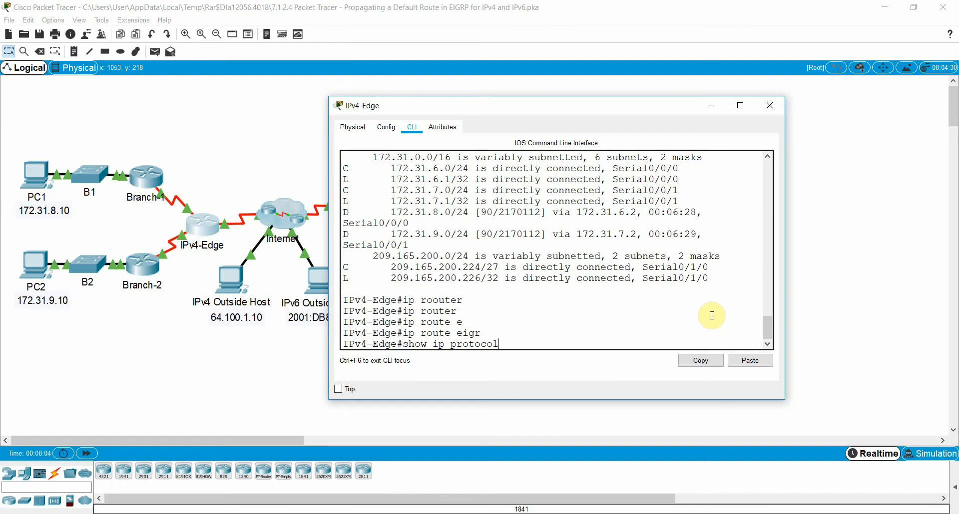
pyautogui.write('l')
pyautogui.press('Return')
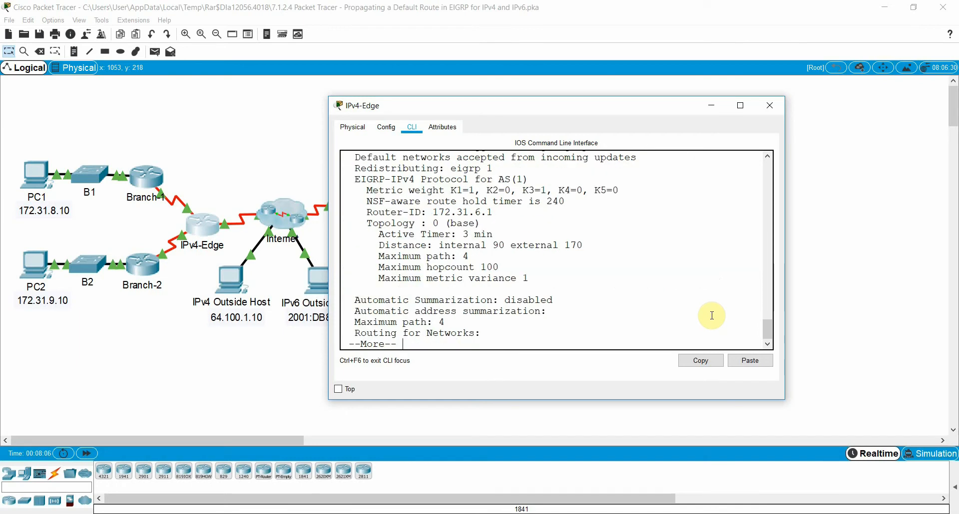
pyautogui.moveTo(451, 168); pyautogui.dragTo(494, 168)
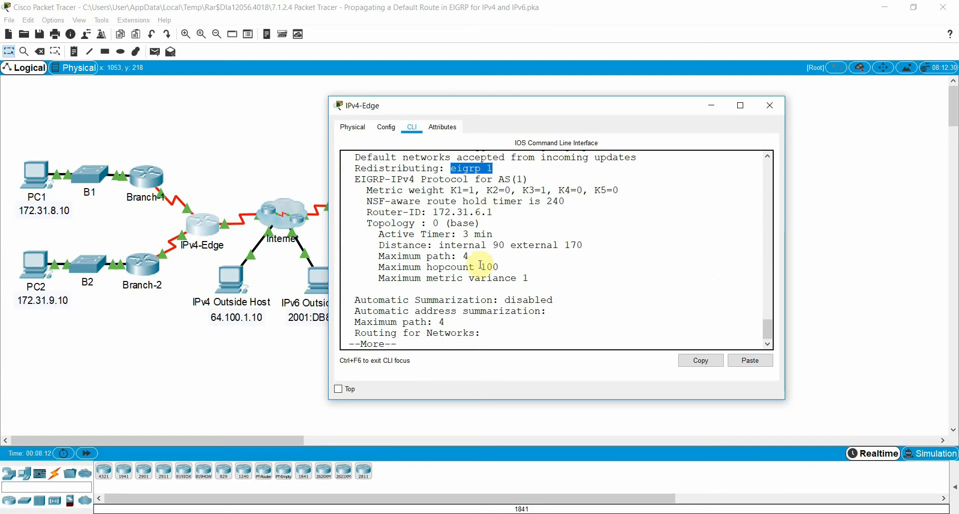
pyautogui.hotkey('ctrl', 'c')
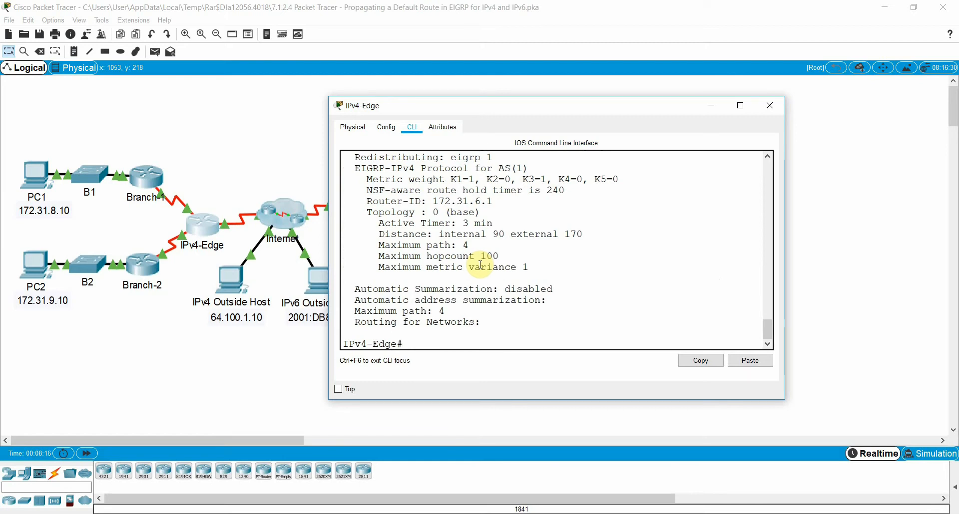
# Step: Enter global configuration mode on IPv4-Edge with configure terminal
pyautogui.write('conf')
pyautogui.press('Tab')
pyautogui.write('ter')
pyautogui.press('Tab')
pyautogui.press('Return')
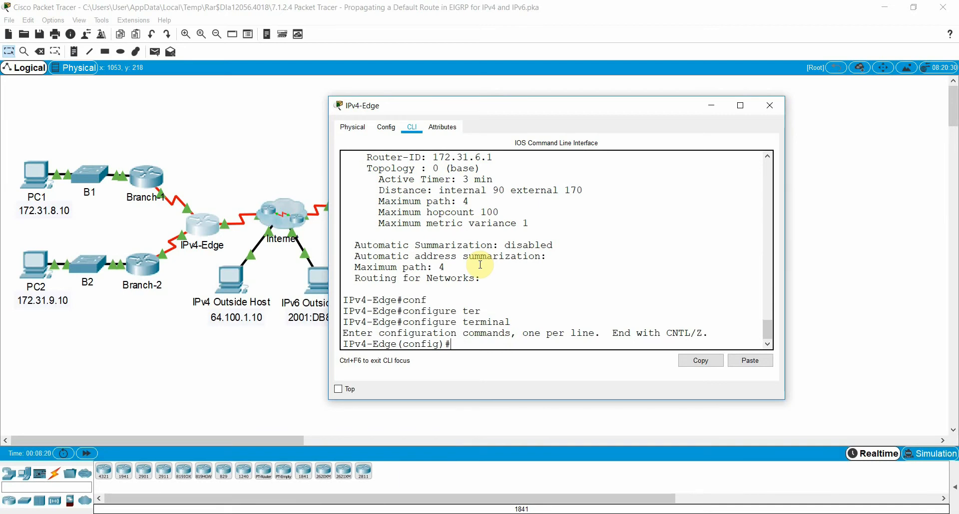
# Step: Configure an IPv4 default route on IPv4-Edge with ip route 0.0.0.0 0.0.0.0 serial 0/1/0, and read the router's response
pyautogui.write('ip route')
pyautogui.press('Tab')
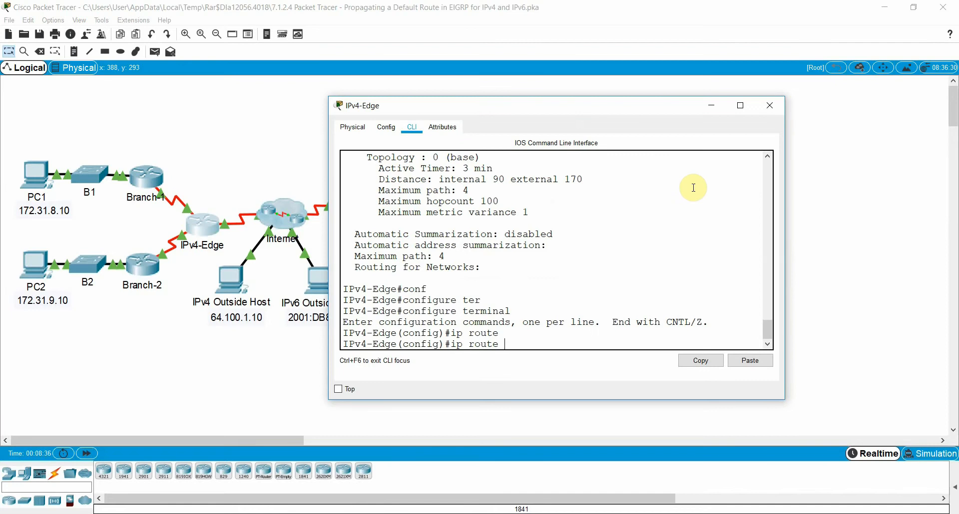
pyautogui.write('.0.0.0')
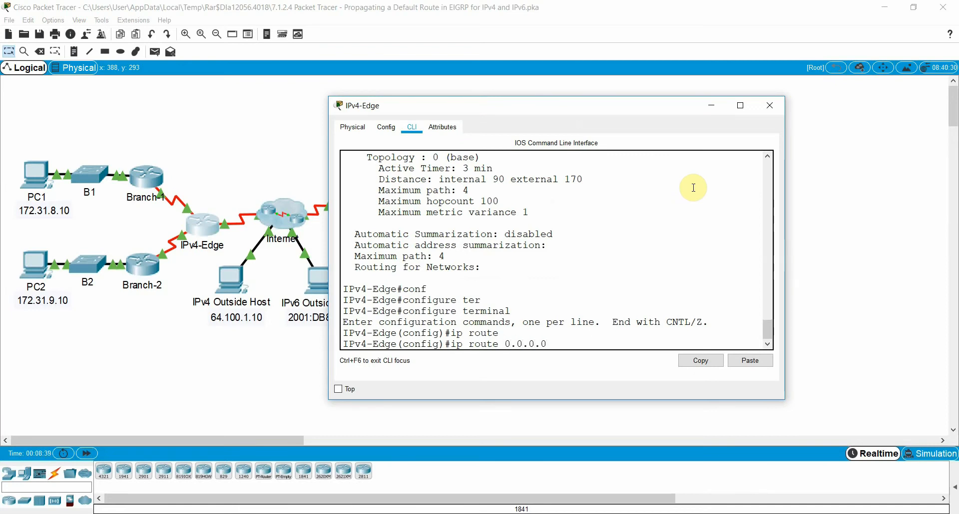
pyautogui.write(' 0.0.0.0')
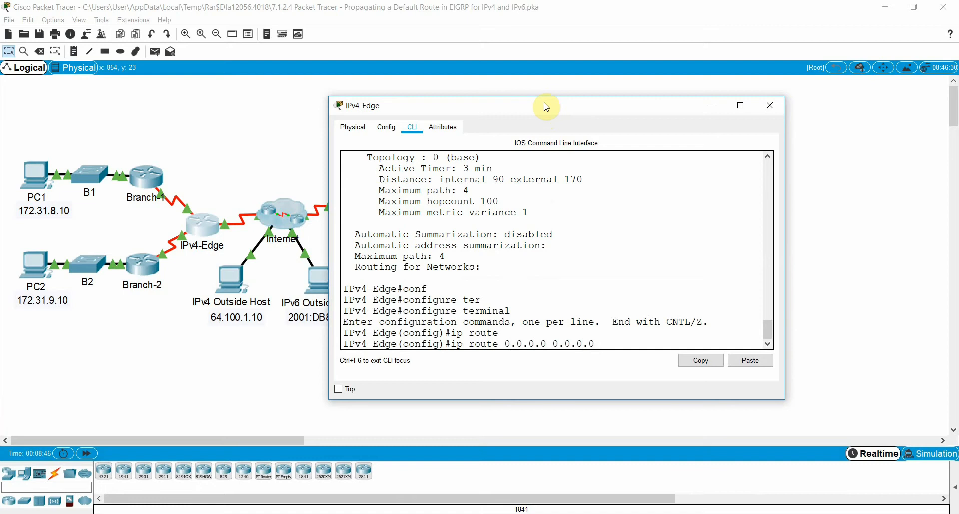
pyautogui.moveTo(546, 106); pyautogui.dragTo(618, 99)
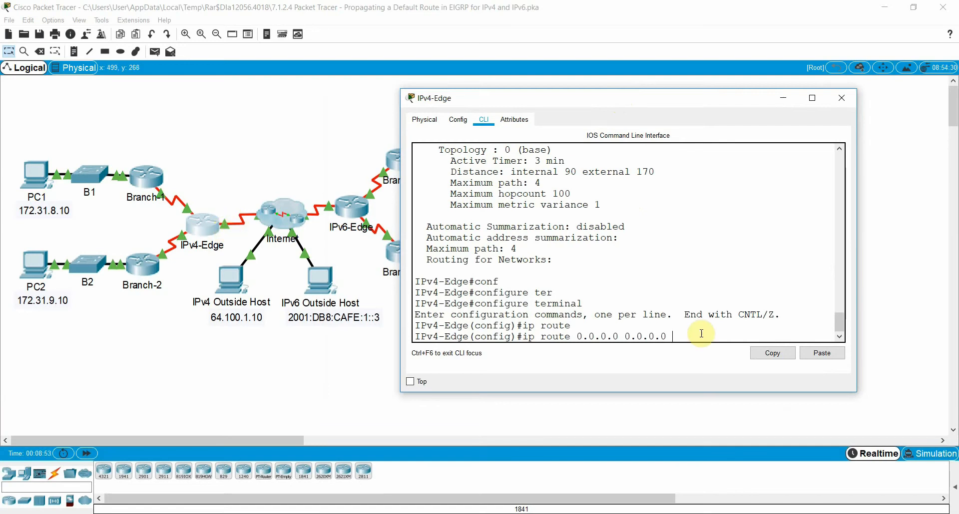
pyautogui.write('ser')
pyautogui.press('Tab')
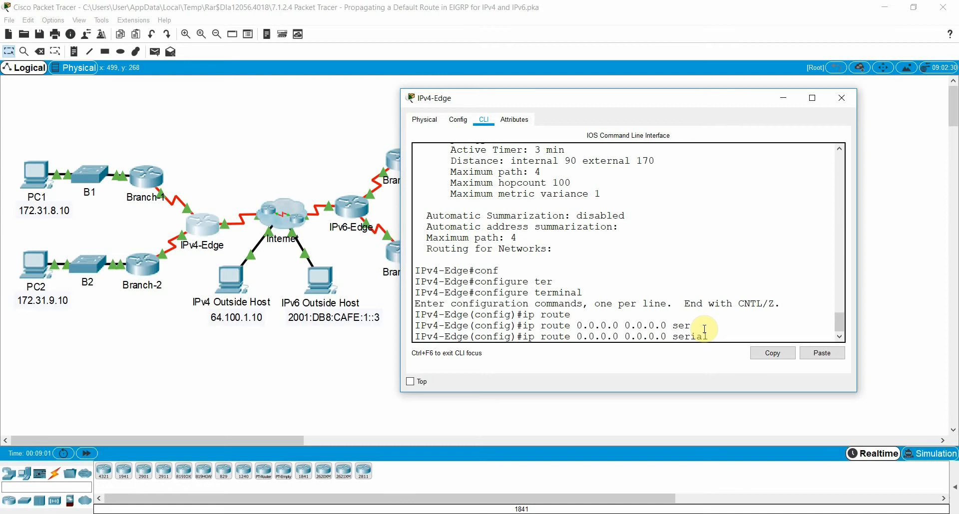
pyautogui.write('0/1/0')
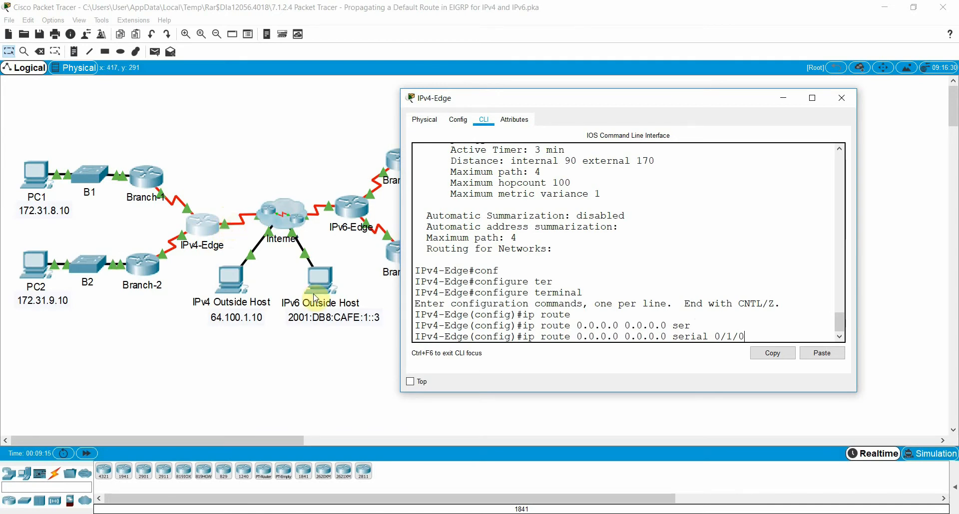
pyautogui.press('Return')
pyautogui.press('Return')
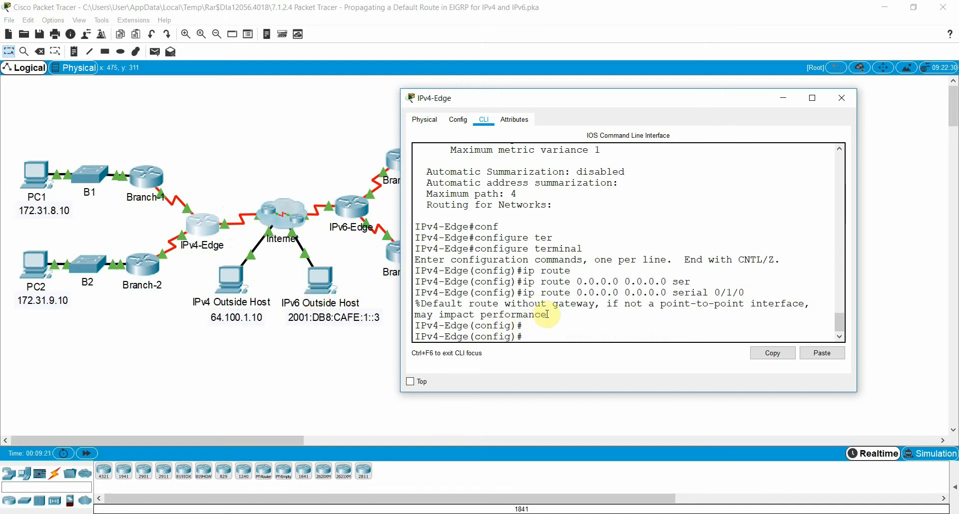
pyautogui.moveTo(548, 315); pyautogui.dragTo(468, 293)
pyautogui.click(533, 338)
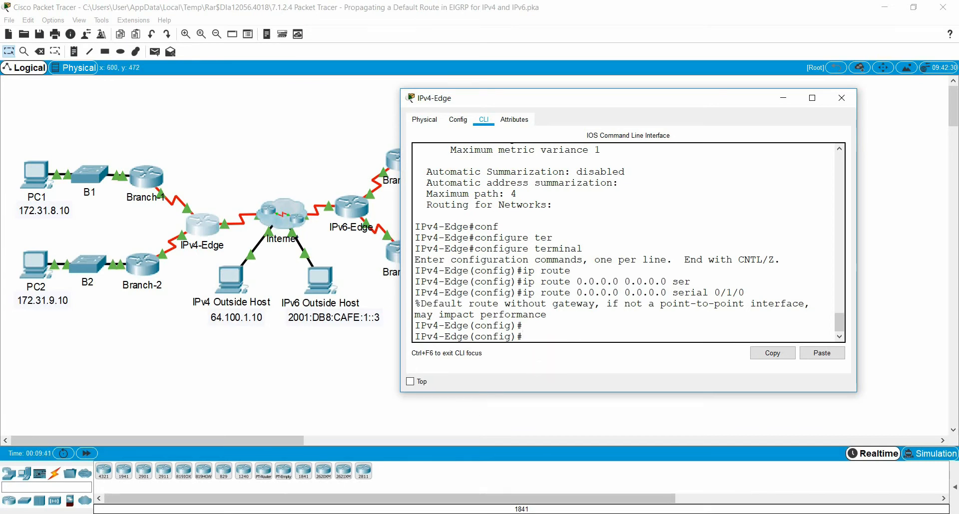
# Step: Review the propagation and verification steps for the default route in the PT Activity instructions, and return to IPv4-Edge's command line
pyautogui.click(263, 513)
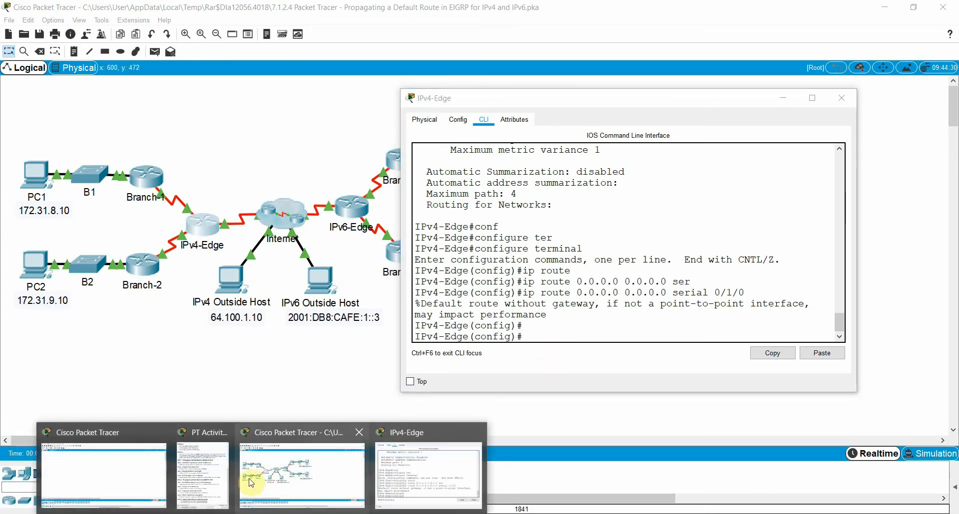
pyautogui.click(197, 480)
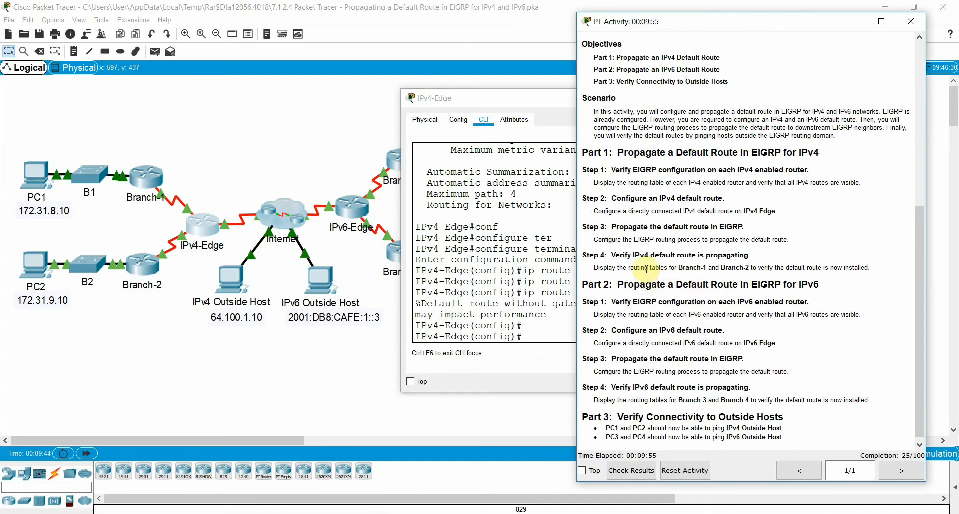
pyautogui.moveTo(620, 254); pyautogui.dragTo(753, 252)
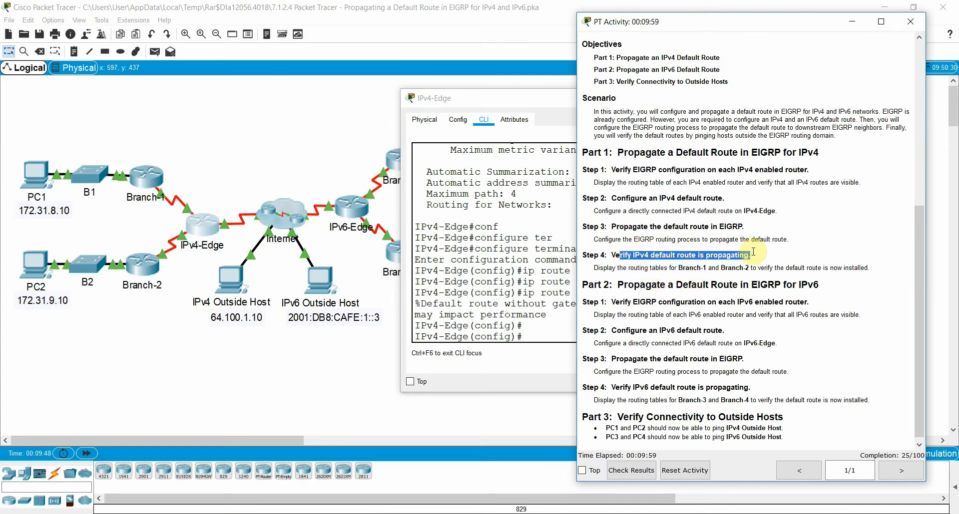
pyautogui.moveTo(617, 284); pyautogui.dragTo(830, 278)
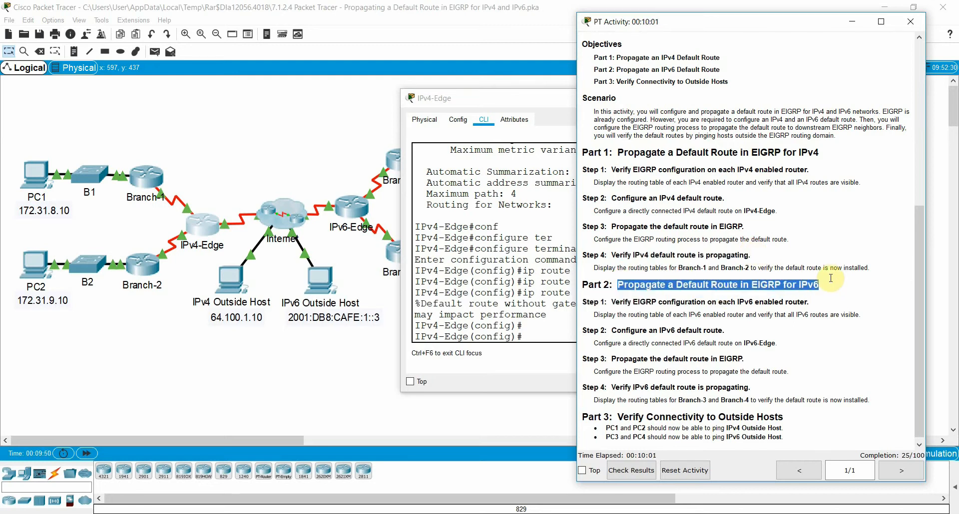
pyautogui.click(721, 227)
pyautogui.moveTo(611, 228); pyautogui.dragTo(740, 228)
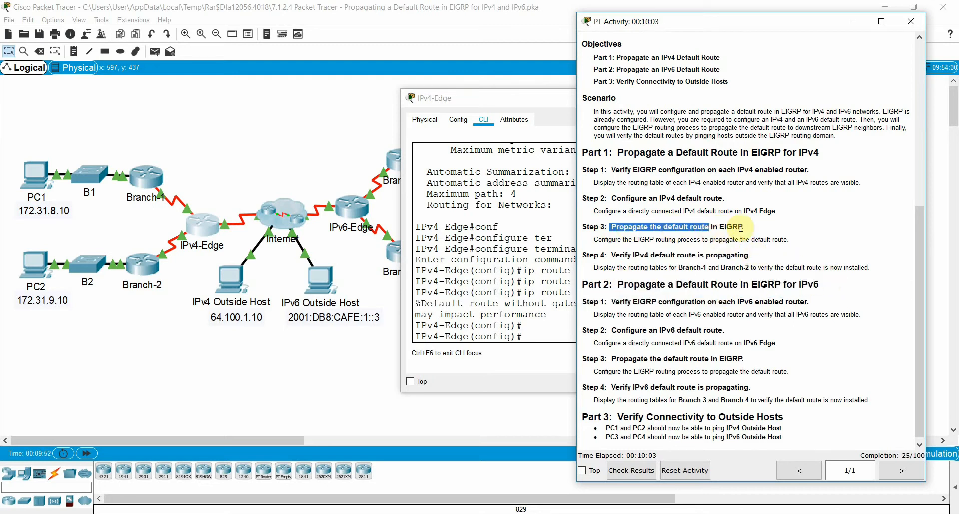
pyautogui.click(538, 329)
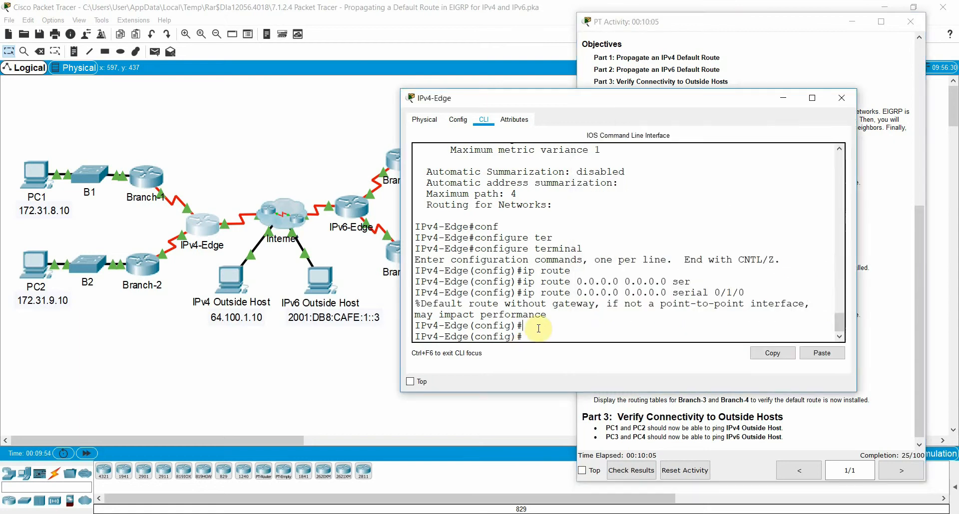
# Step: Open the Branch-1 router's command line and enter privileged EXEC mode
pyautogui.click(156, 174)
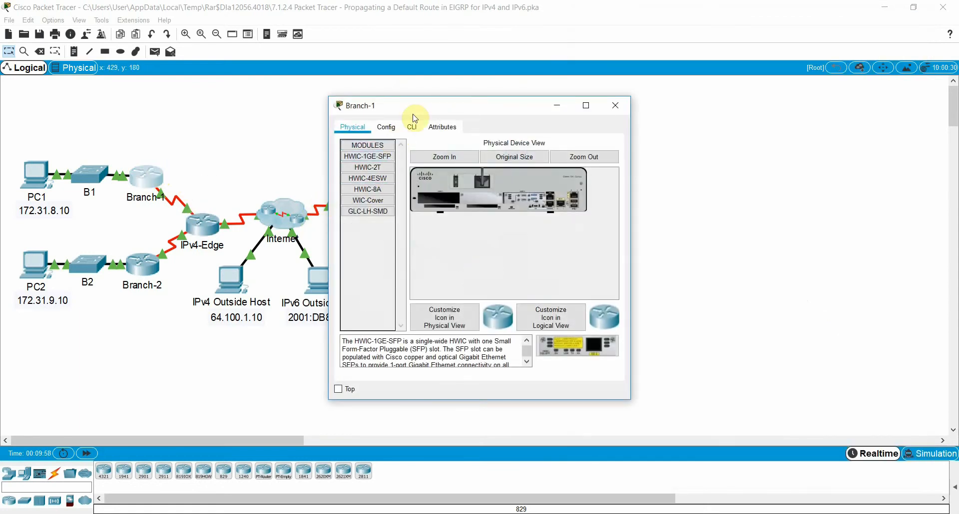
pyautogui.click(411, 127)
pyautogui.press('Return')
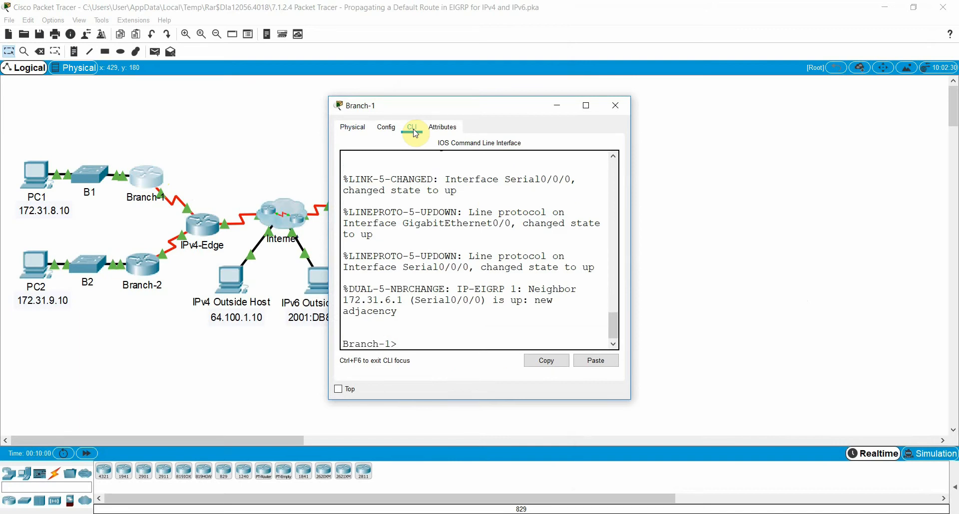
pyautogui.write('en')
pyautogui.press('Return')
# Step: Run show ip route on Branch-1, widen its window and check the gateway of last resort line
pyautogui.write('show i')
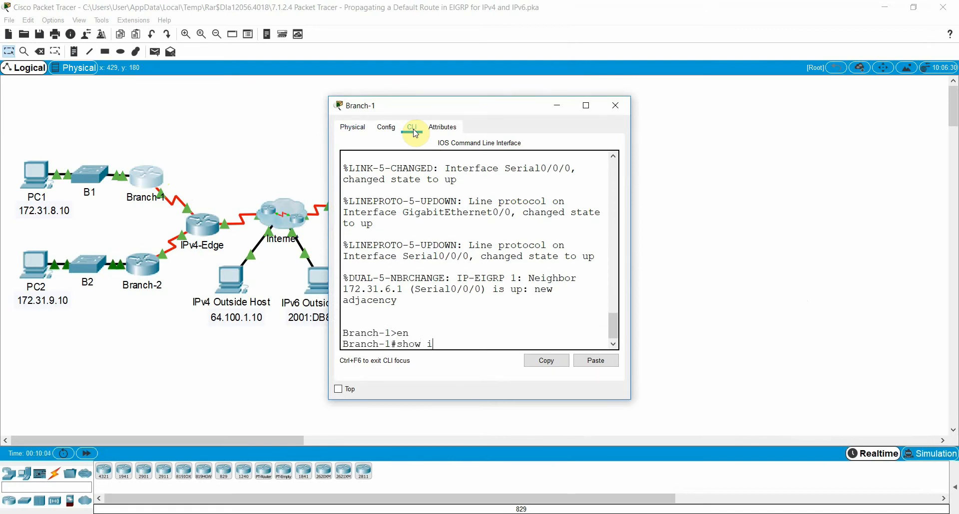
pyautogui.write('p route')
pyautogui.press('Return')
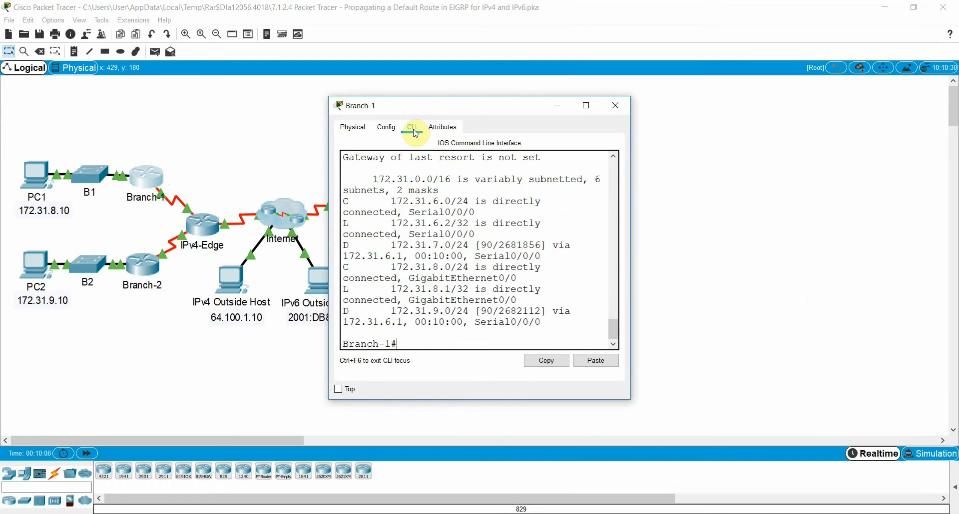
pyautogui.moveTo(630, 231); pyautogui.dragTo(954, 231)
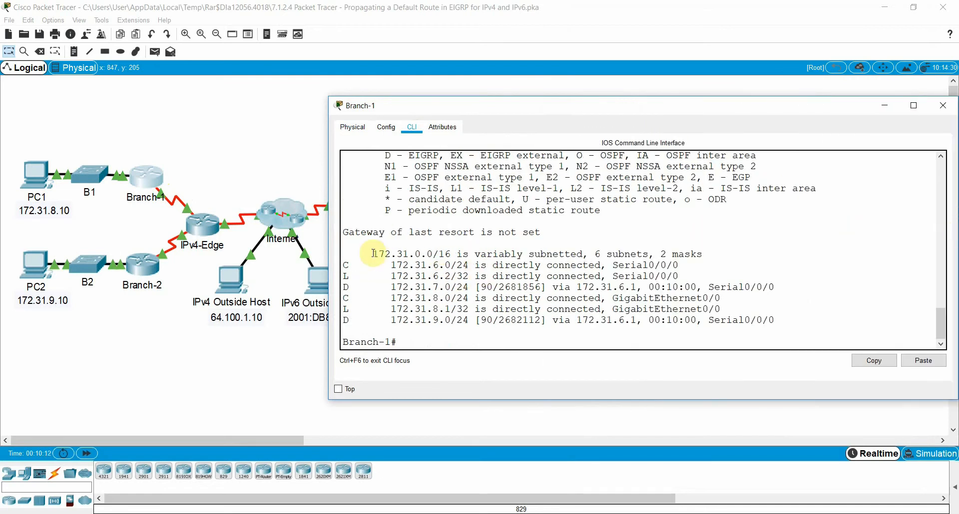
pyautogui.moveTo(343, 233); pyautogui.dragTo(555, 236)
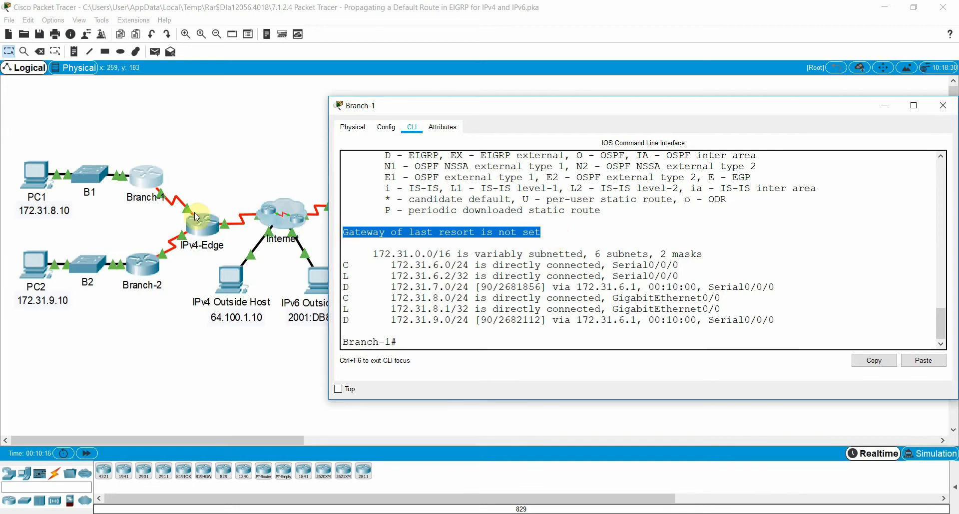
# Step: Return to IPv4-Edge and display its routing table from configuration mode with do show ip route
pyautogui.click(200, 235)
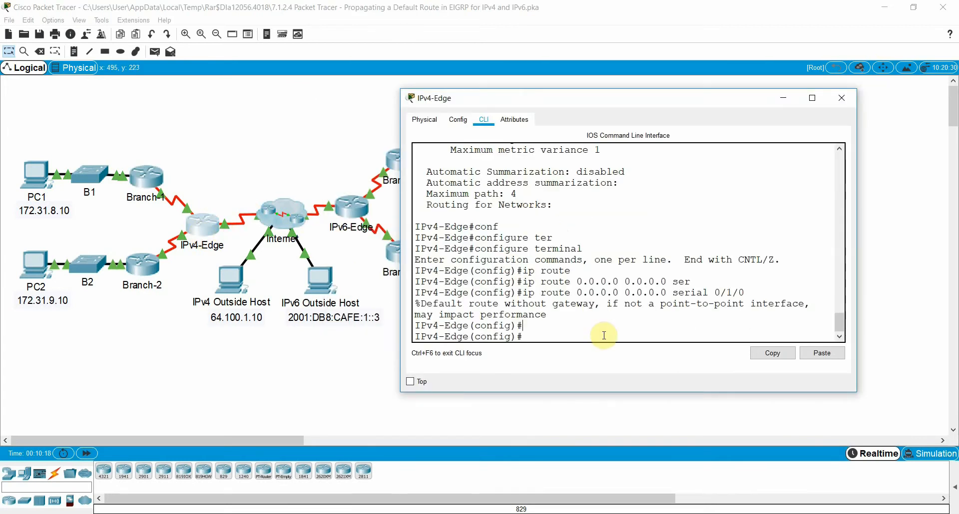
pyautogui.write('dos')
pyautogui.press('BackSpace')
pyautogui.press('BackSpace')
pyautogui.write('show ip route')
pyautogui.press('Return')
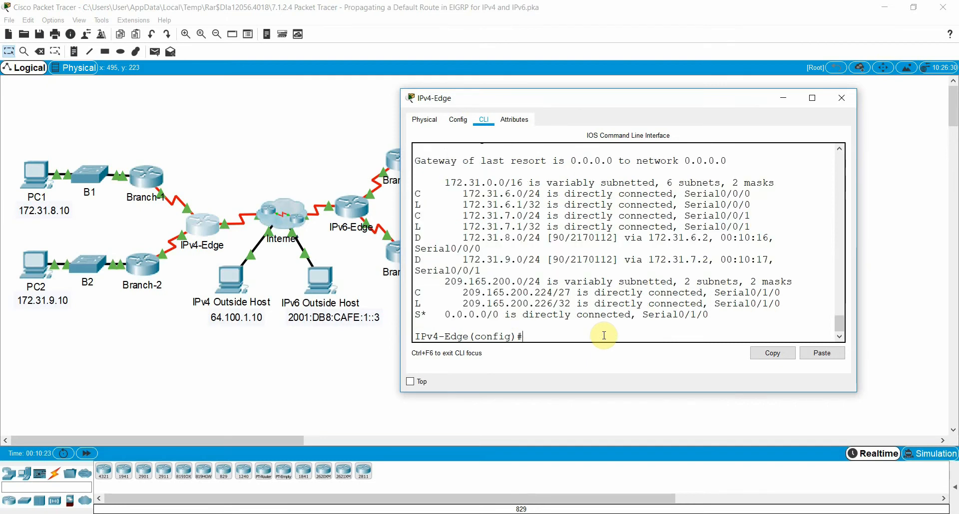
# Step: Examine the gateway of last resort and the static default route's network and exit interface in IPv4-Edge's routing table
pyautogui.moveTo(517, 168); pyautogui.dragTo(596, 157)
pyautogui.moveTo(710, 315); pyautogui.dragTo(418, 315)
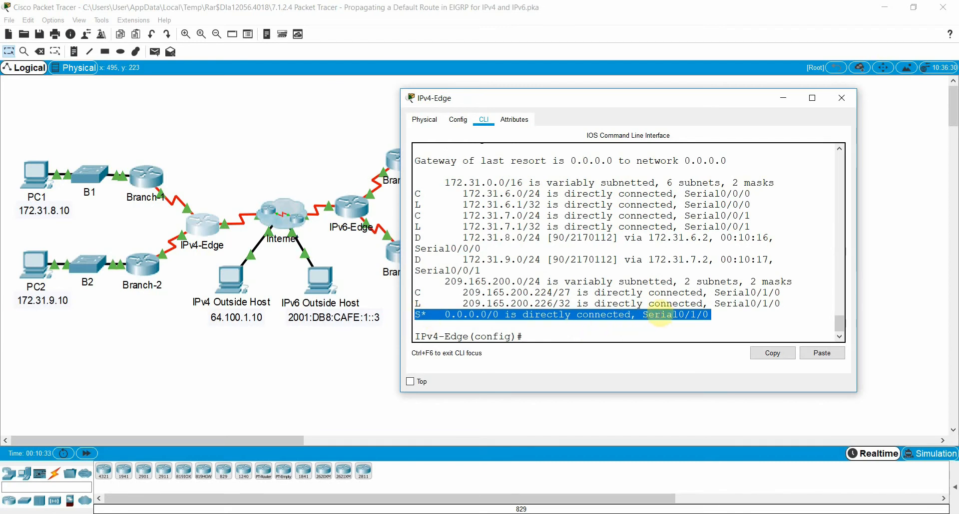
pyautogui.moveTo(709, 315); pyautogui.dragTo(618, 316)
pyautogui.moveTo(439, 316); pyautogui.dragTo(483, 318)
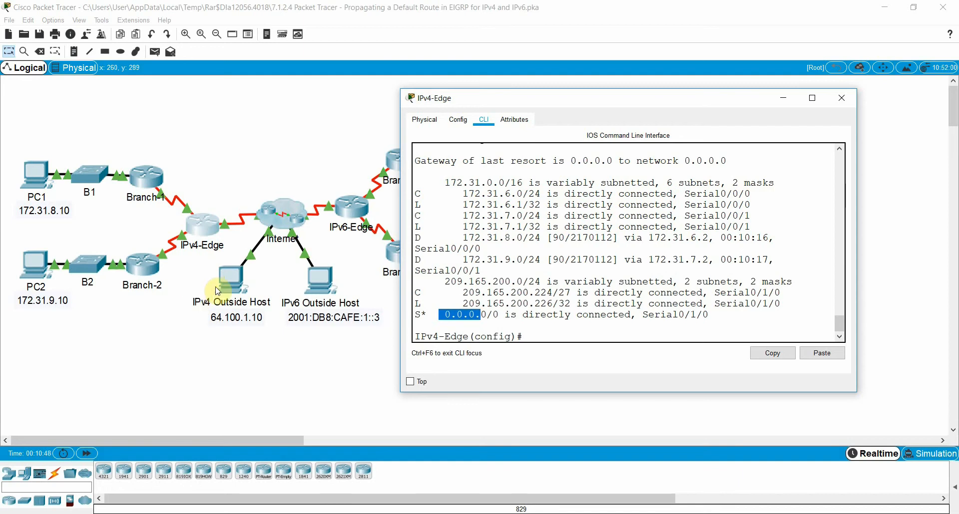
pyautogui.moveTo(642, 315); pyautogui.dragTo(712, 314)
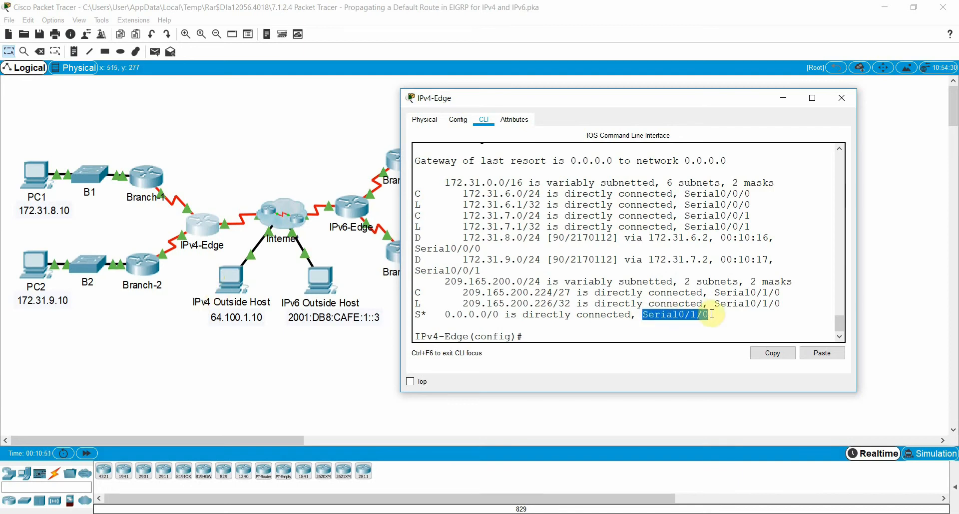
pyautogui.click(540, 339)
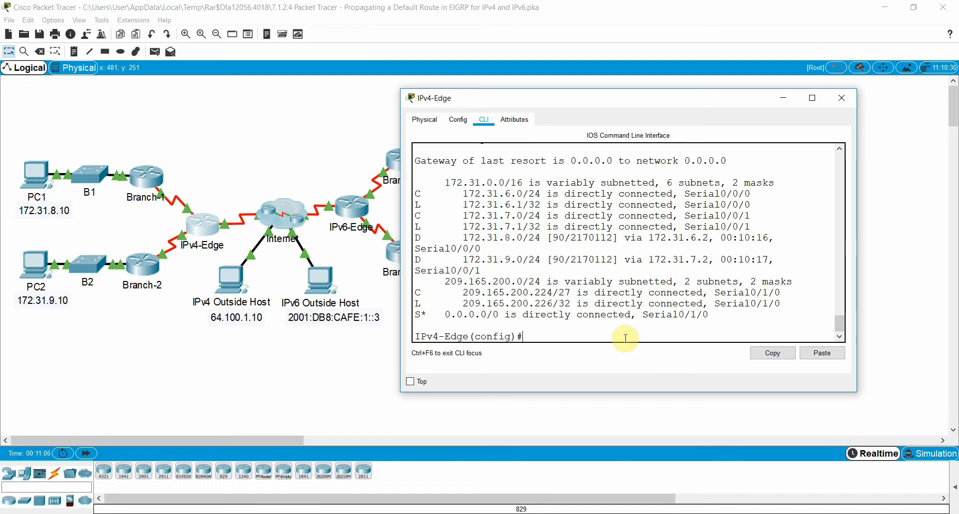
# Step: Enter the configuration of EIGRP process 1 on IPv4-Edge with router eigrp 1
pyautogui.write('router')
pyautogui.press('Tab')
pyautogui.write('eigr')
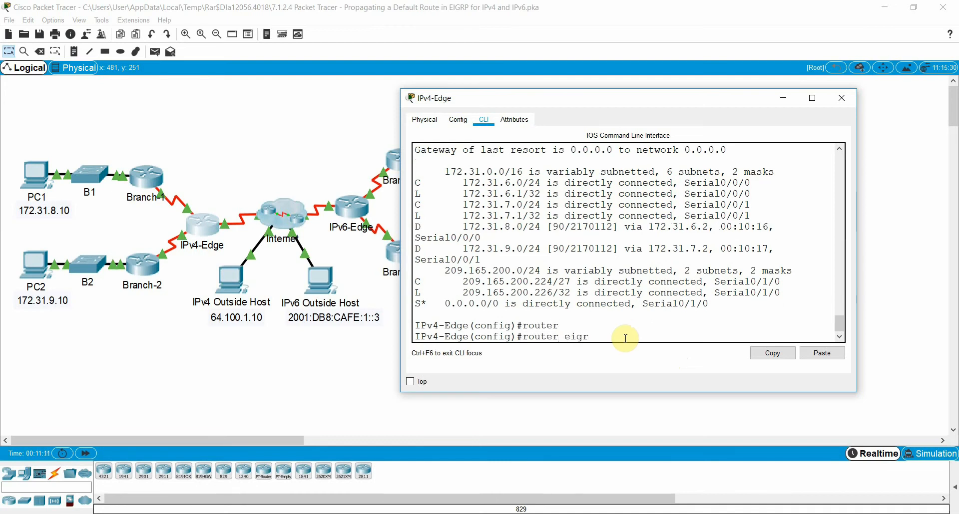
pyautogui.press('Tab')
pyautogui.write('1')
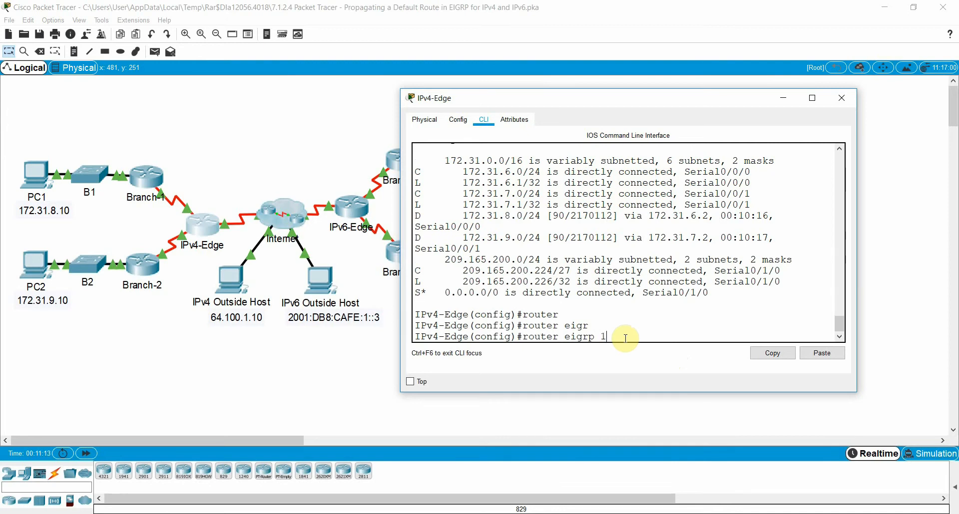
pyautogui.press('Return')
# Step: Propagate the default route through EIGRP on IPv4-Edge with redistribute static
pyautogui.write('red')
pyautogui.press('Tab')
pyautogui.write('st')
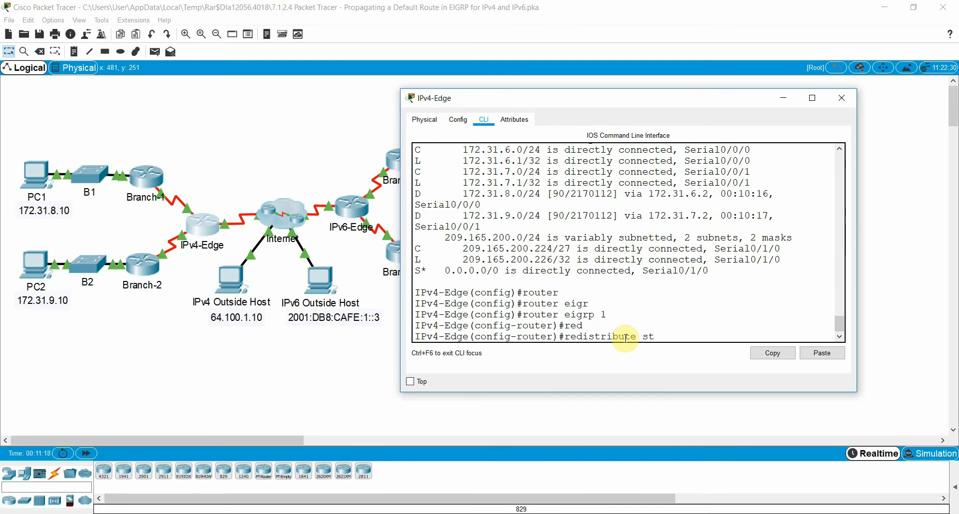
pyautogui.write('a')
pyautogui.press('Tab')
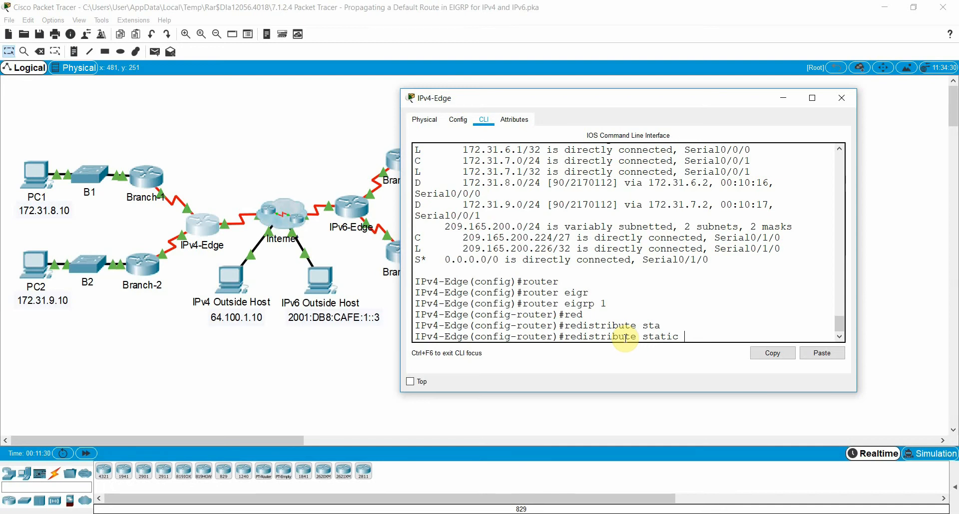
pyautogui.press('Return')
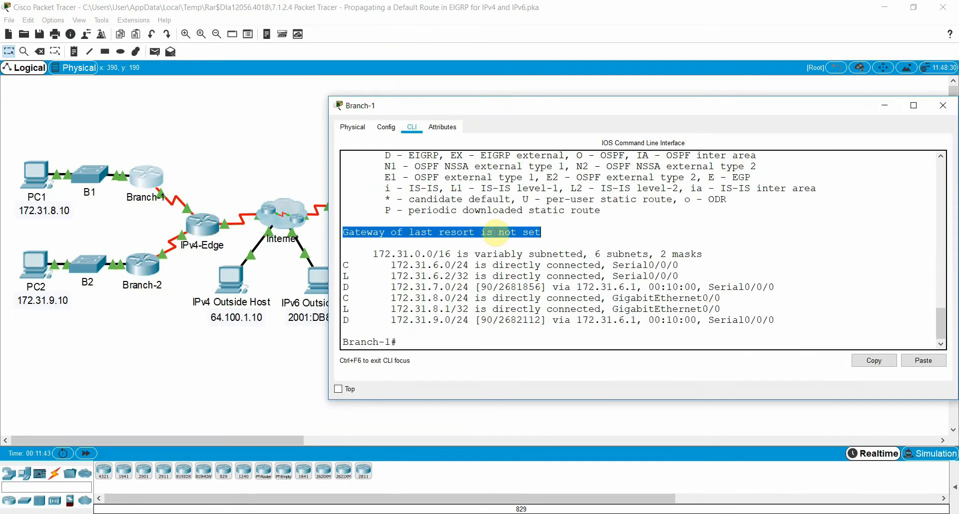
# Step: Check the gateway of last resort line in Branch-1's earlier listing and run show ip route there again
pyautogui.click(540, 232)
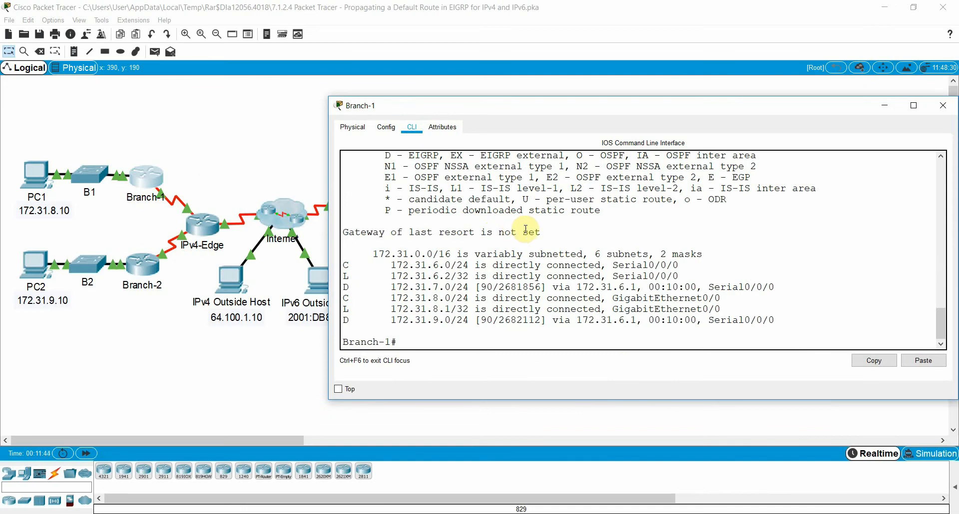
pyautogui.moveTo(308, 245); pyautogui.dragTo(344, 239)
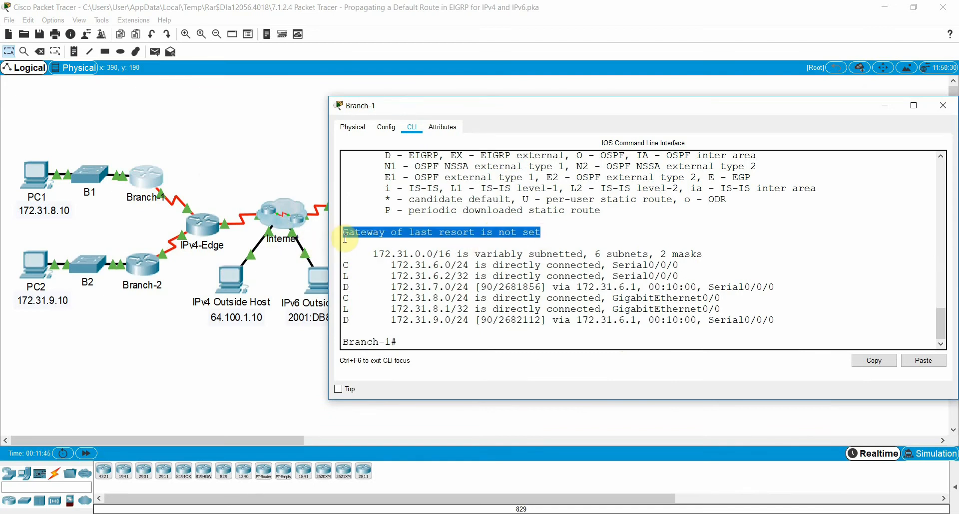
pyautogui.click(411, 341)
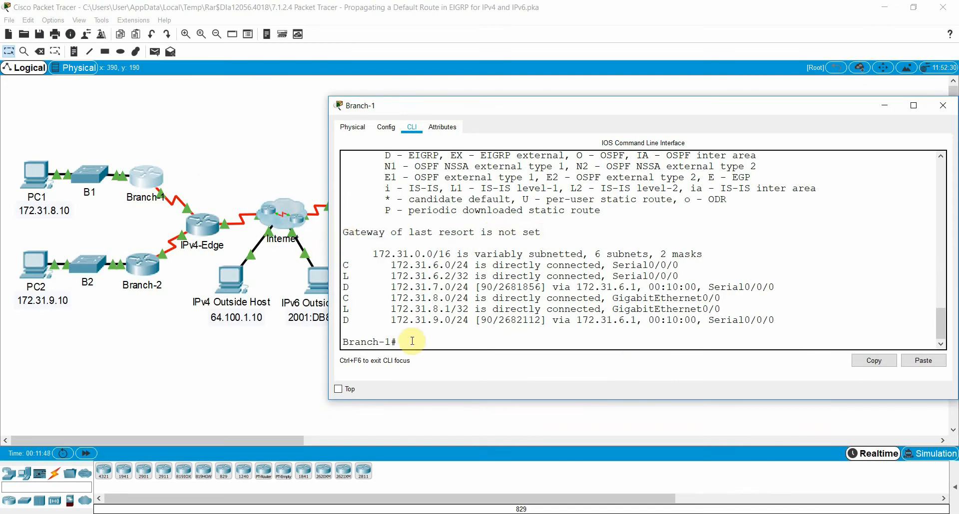
pyautogui.press('Up')
pyautogui.press('Return')
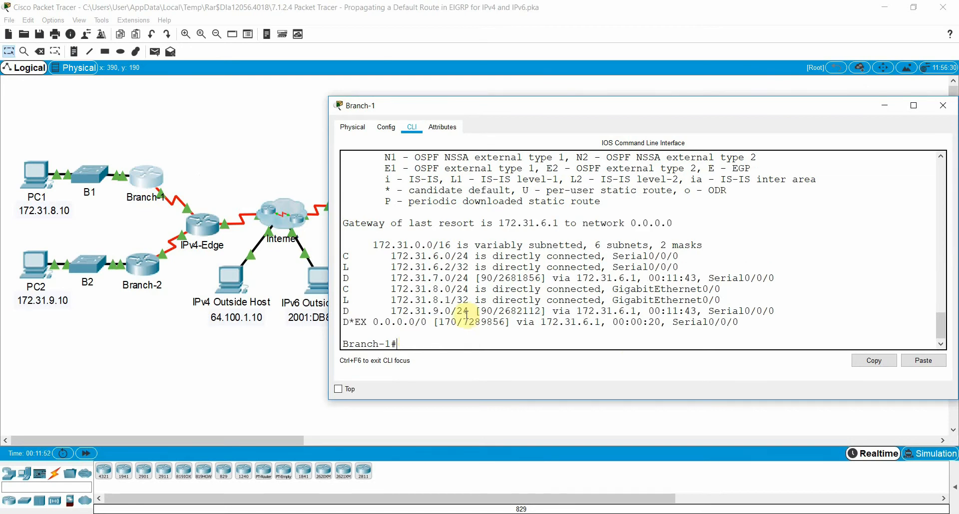
# Step: Examine the gateway of last resort and the external EIGRP default route in Branch-1's routing table
pyautogui.moveTo(348, 224); pyautogui.dragTo(655, 230)
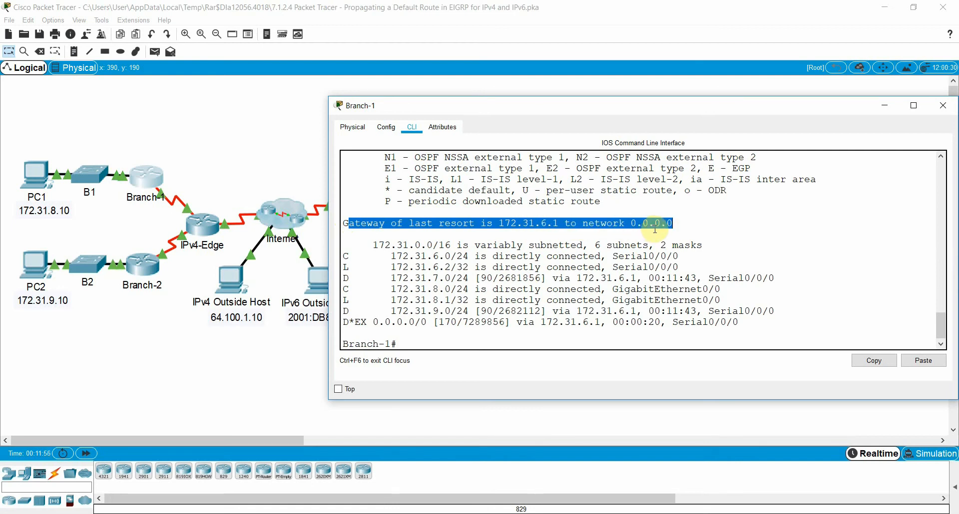
pyautogui.moveTo(345, 323); pyautogui.dragTo(400, 322)
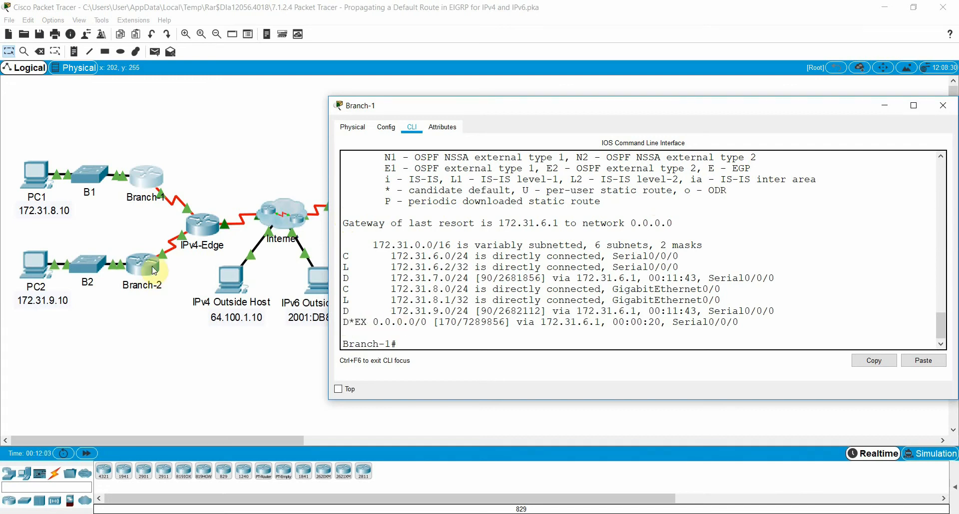
# Step: Open Branch-2's command line in a widened window and enter privileged EXEC mode
pyautogui.doubleClick(135, 270)
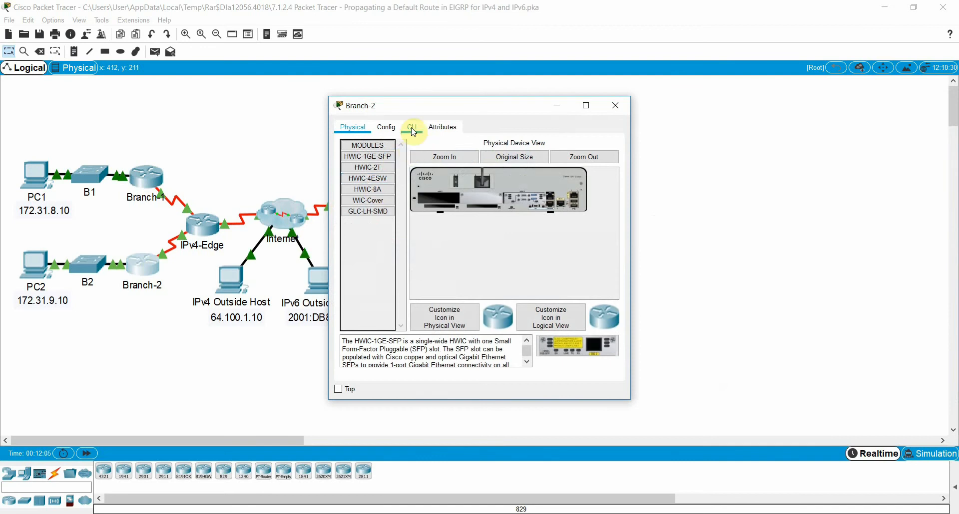
pyautogui.click(412, 130)
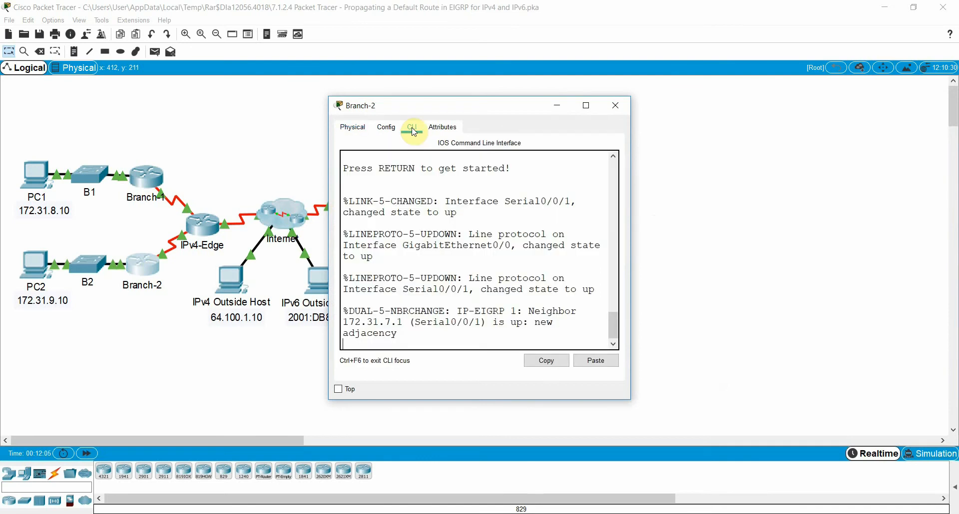
pyautogui.moveTo(630, 218); pyautogui.dragTo(934, 251)
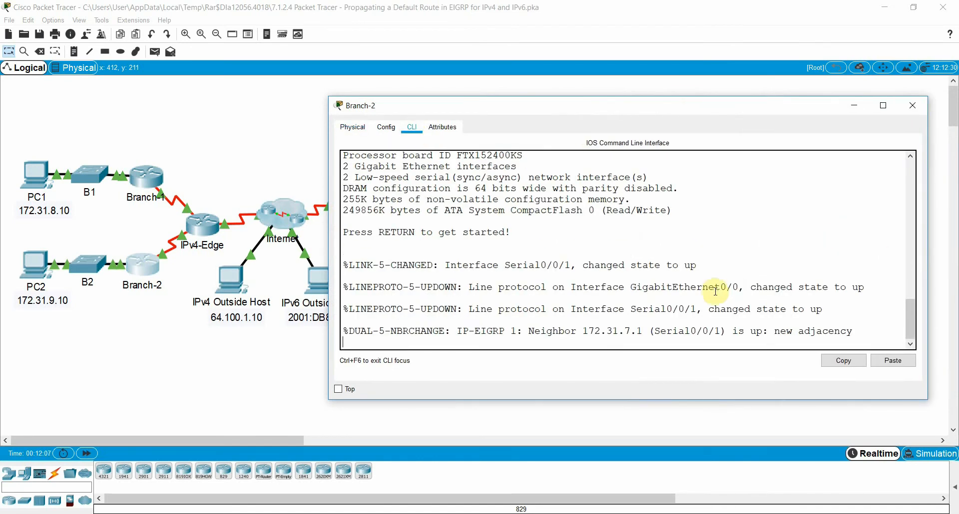
pyautogui.press('Return')
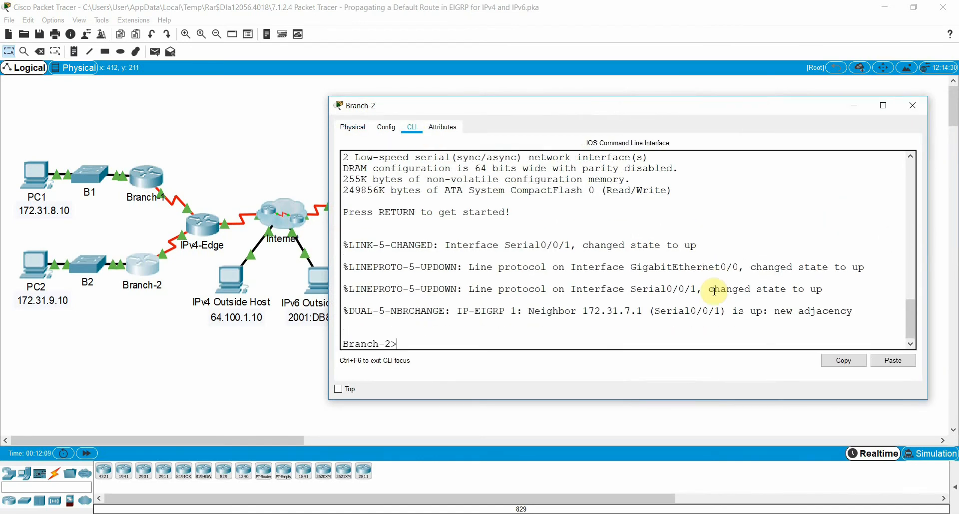
pyautogui.write('en')
pyautogui.press('Return')
# Step: Run show ip route on Branch-2 and check its gateway of last resort line
pyautogui.write('show ip')
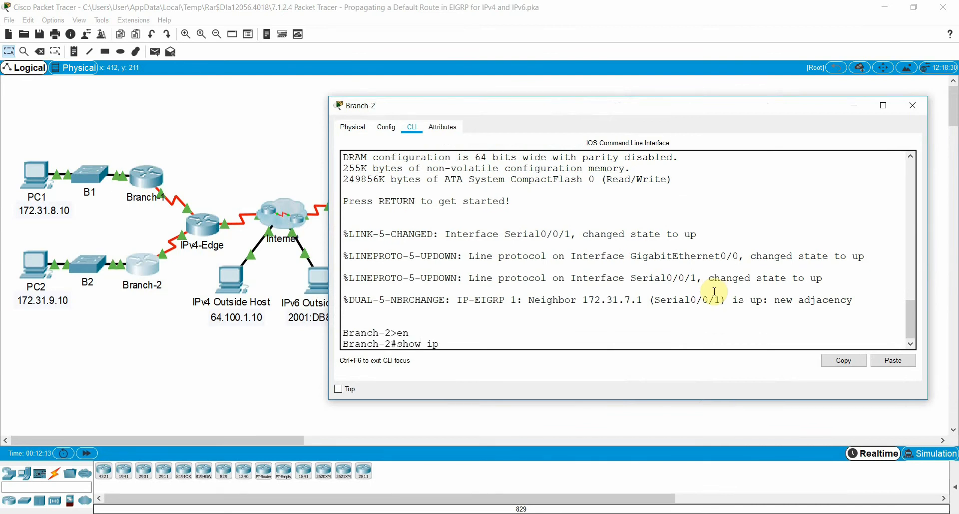
pyautogui.write(' route')
pyautogui.press('Return')
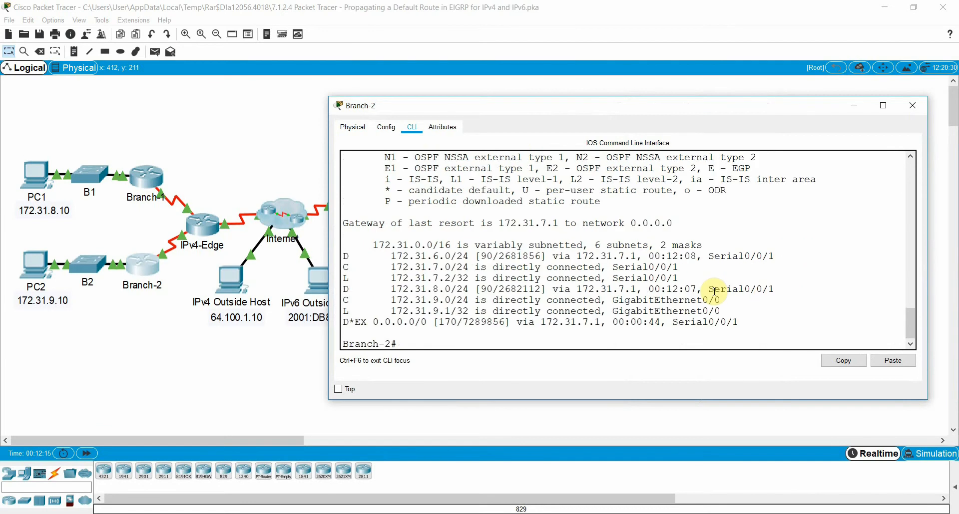
pyautogui.moveTo(674, 223); pyautogui.dragTo(347, 213)
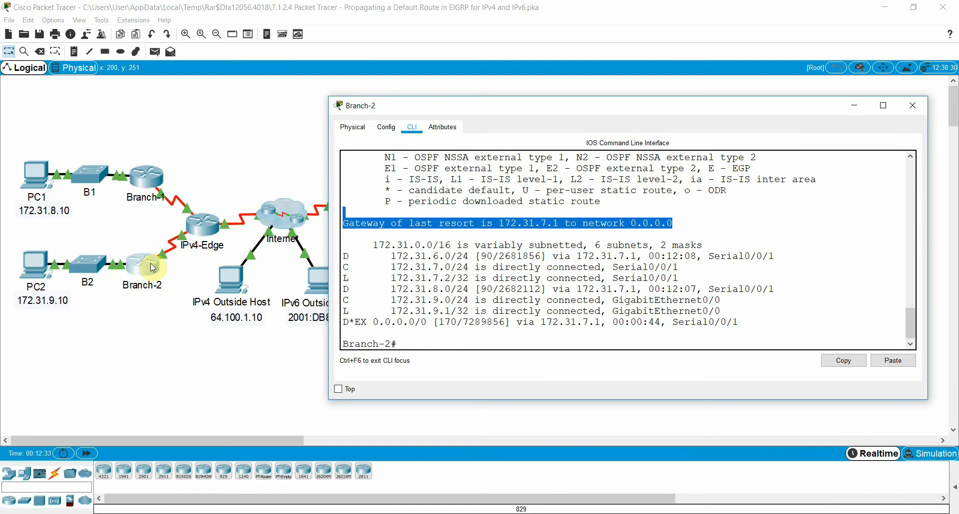
pyautogui.click(423, 337)
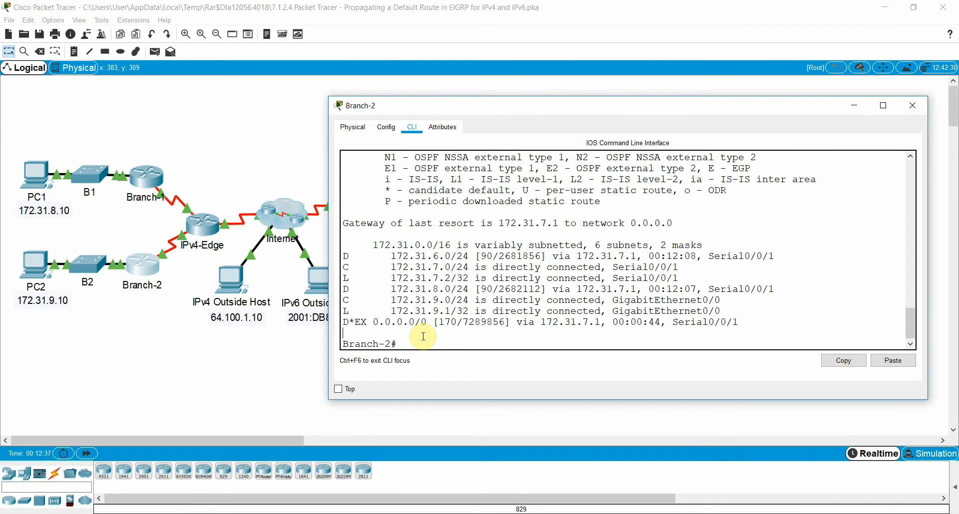
# Step: Return to the topology and look over its IPv4 half and its IPv6 half
pyautogui.click(230, 393)
pyautogui.moveTo(6, 100); pyautogui.dragTo(256, 349)
pyautogui.moveTo(320, 85); pyautogui.dragTo(641, 332)
pyautogui.click(647, 225)
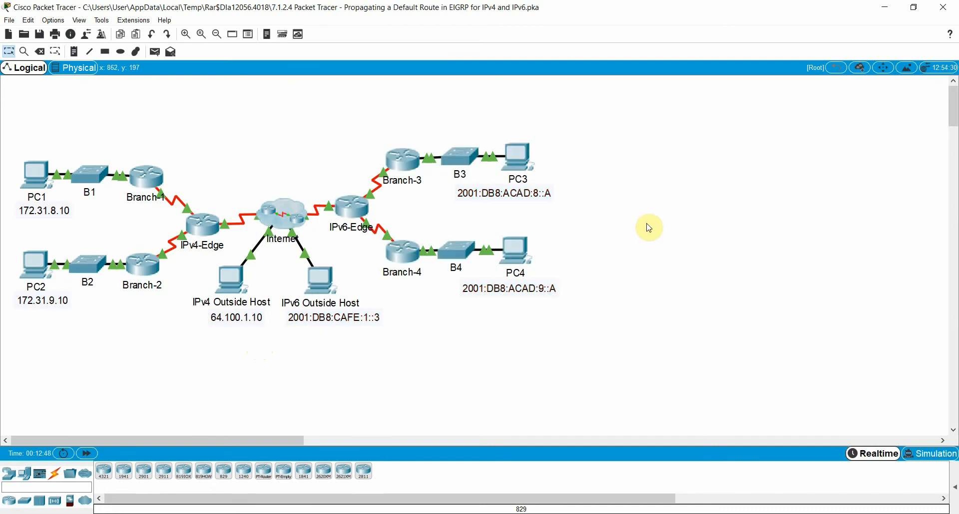
# Step: Reopen the activity instructions and read Part 2 on propagating a default route in EIGRP for IPv6
pyautogui.click(269, 513)
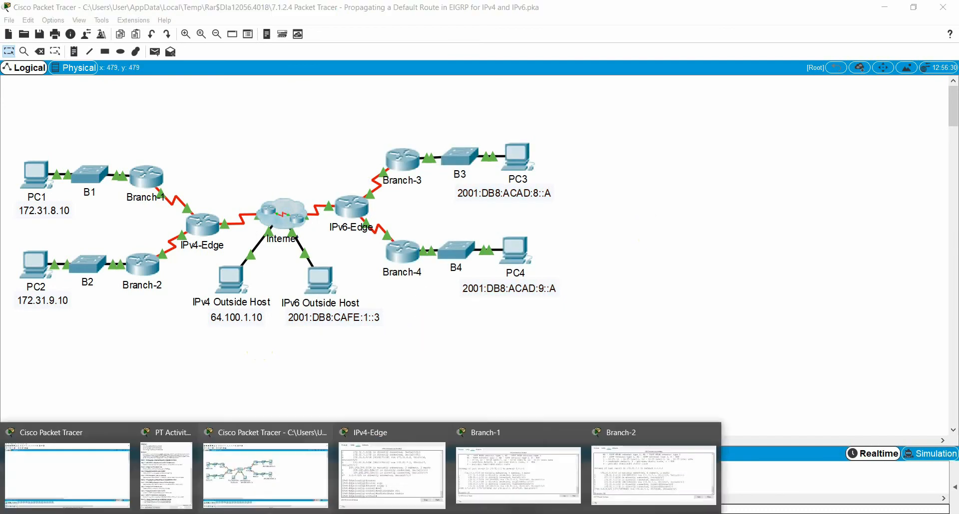
pyautogui.click(178, 487)
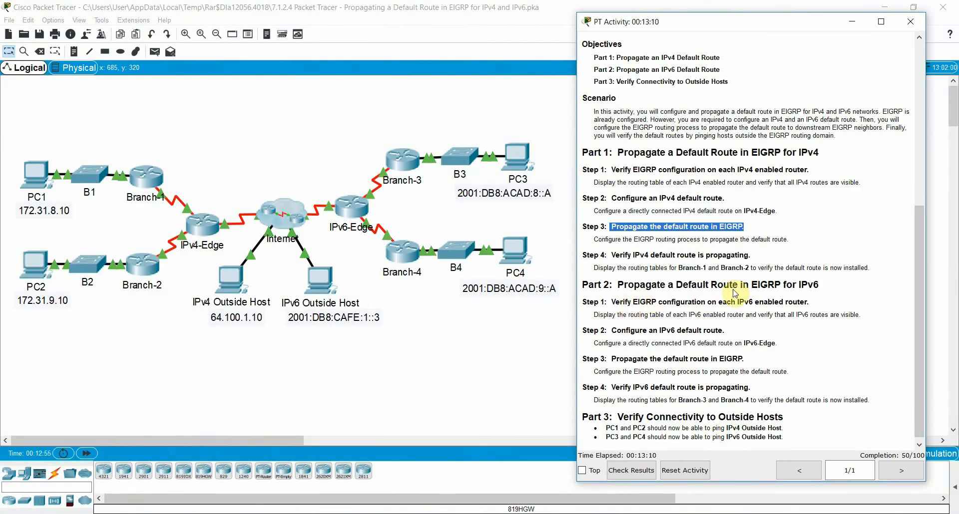
pyautogui.moveTo(918, 230); pyautogui.dragTo(915, 235)
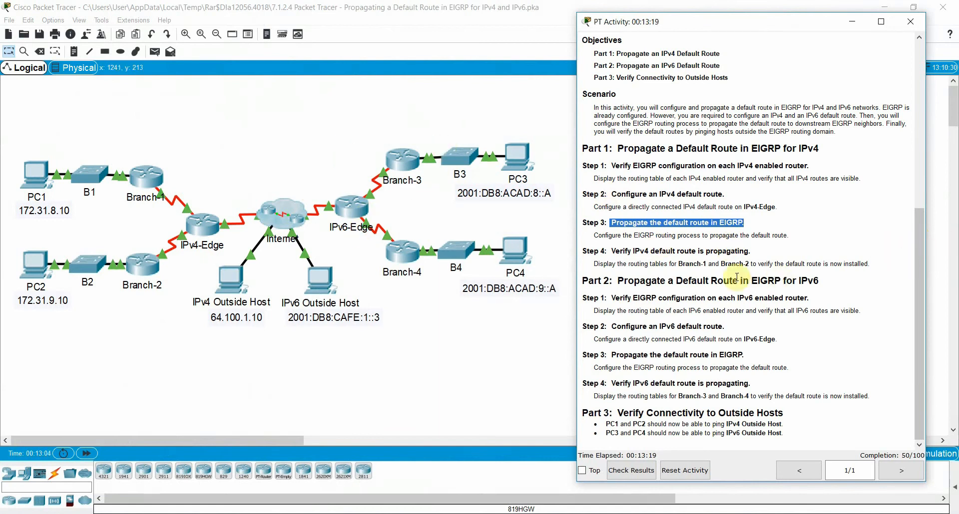
# Step: Open IPv6-Edge's command line in a widened window and enter privileged EXEC mode
pyautogui.click(352, 217)
pyautogui.click(352, 218)
pyautogui.click(412, 127)
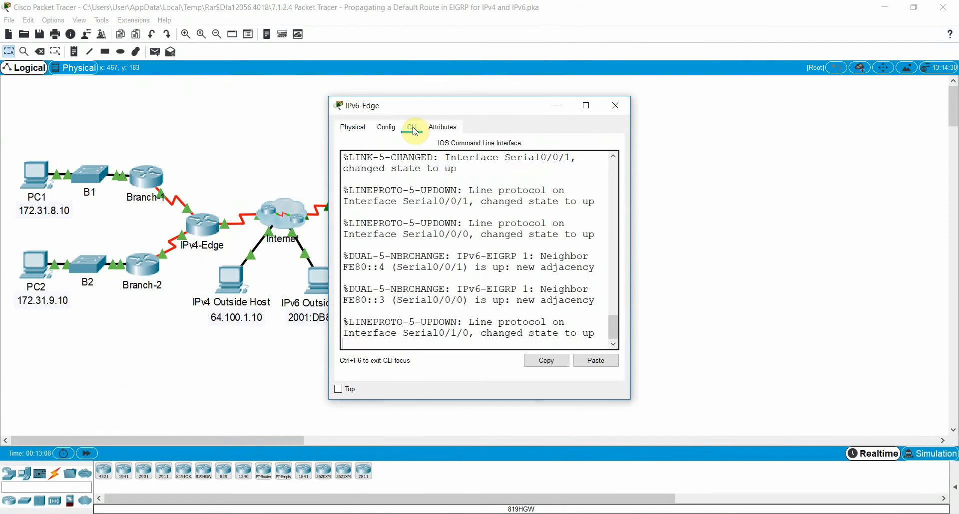
pyautogui.moveTo(630, 216); pyautogui.dragTo(948, 190)
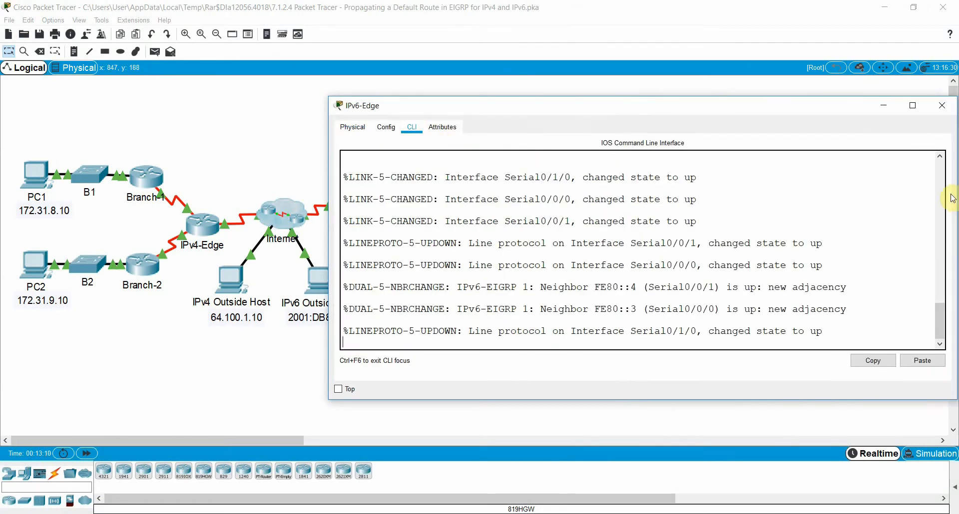
pyautogui.press('Return')
pyautogui.press('Return')
pyautogui.write('en')
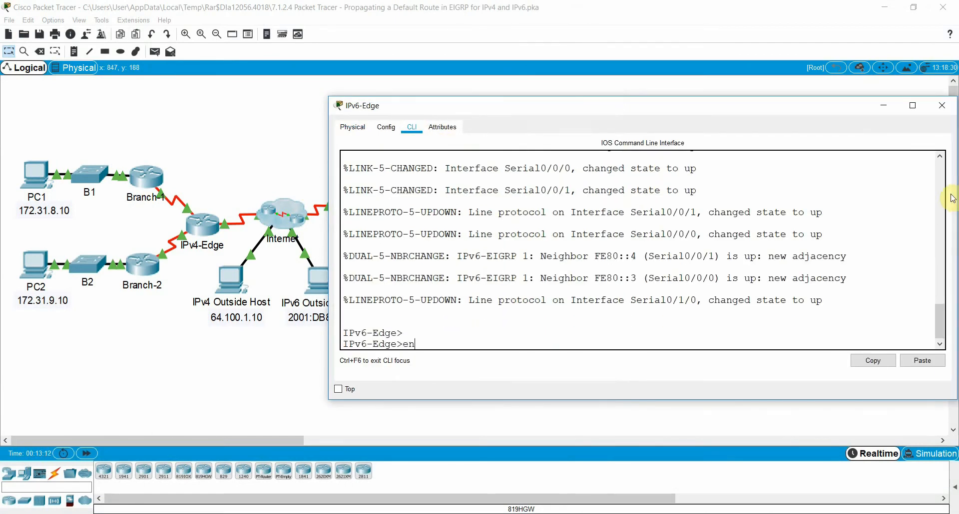
pyautogui.press('Return')
# Step: Run show ipv6 route on IPv6-Edge and page through the routing table to its end
pyautogui.write('show i')
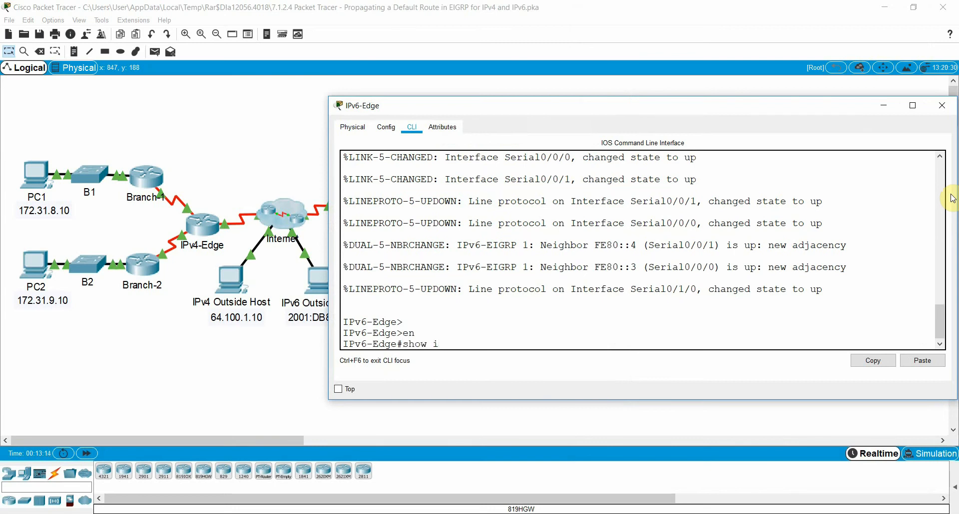
pyautogui.write(' ppv')
pyautogui.press('Tab')
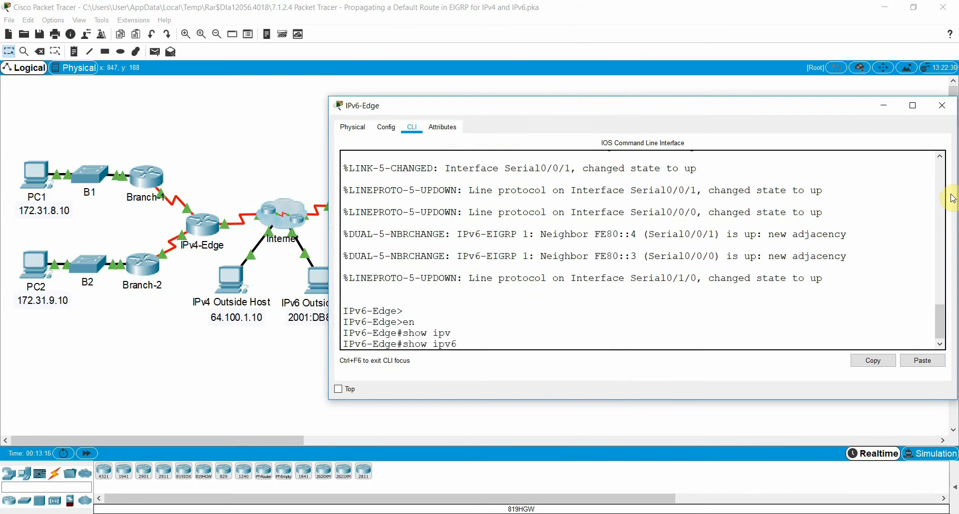
pyautogui.write('ro')
pyautogui.press('Tab')
pyautogui.press('Return')
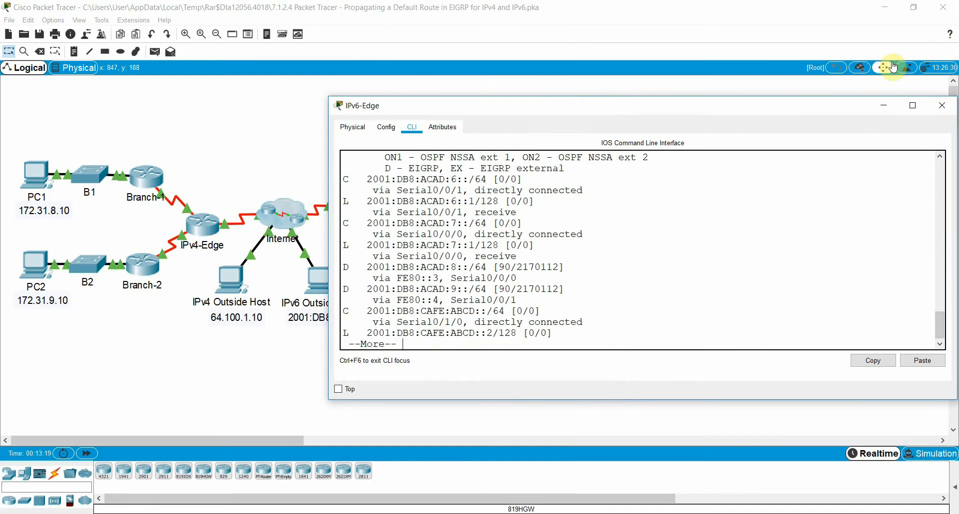
pyautogui.press('Return')
pyautogui.press('Return')
pyautogui.press('Return')
pyautogui.press('Return')
pyautogui.press('Return')
pyautogui.press('Return')
pyautogui.press('Return')
pyautogui.press('Return')
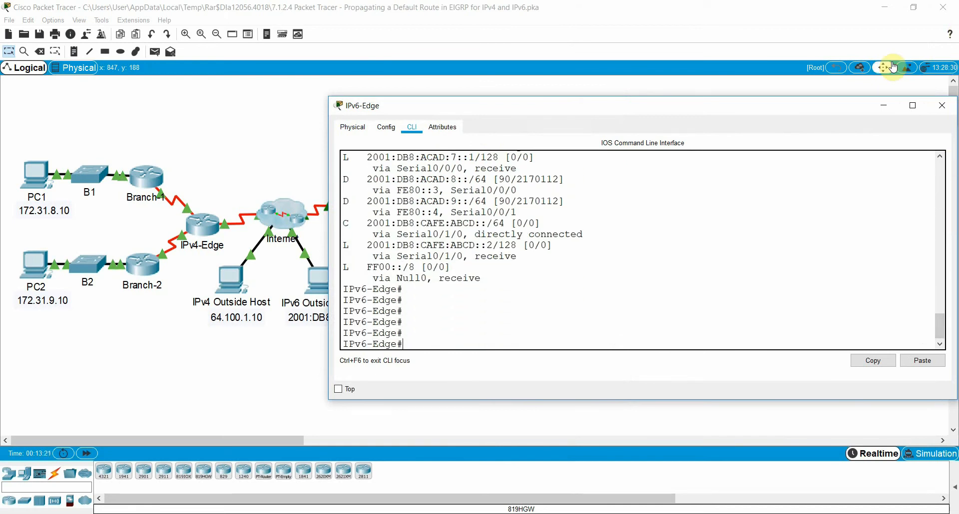
pyautogui.moveTo(941, 322); pyautogui.dragTo(937, 345)
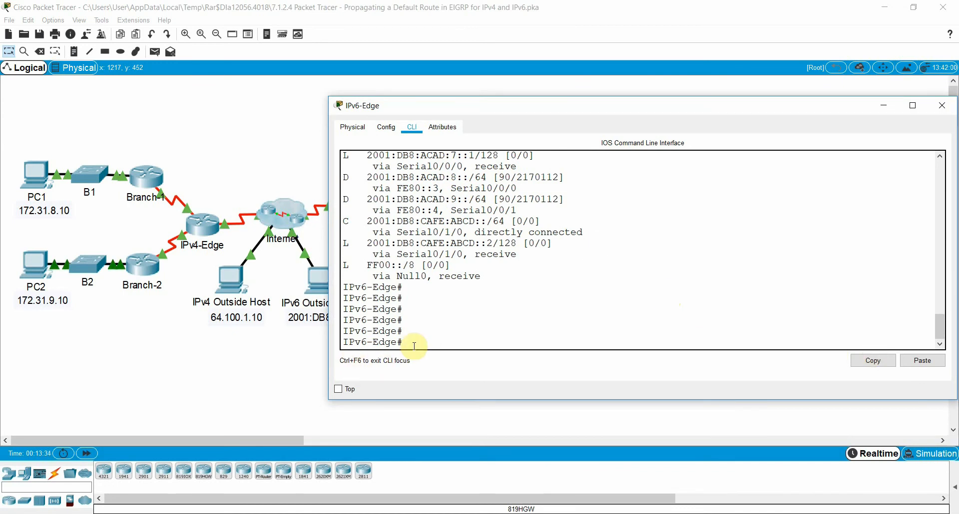
# Step: Enter global configuration mode on IPv6-Edge with configure terminal
pyautogui.write('conf')
pyautogui.press('Tab')
pyautogui.write('ter')
pyautogui.press('Tab')
pyautogui.press('Return')
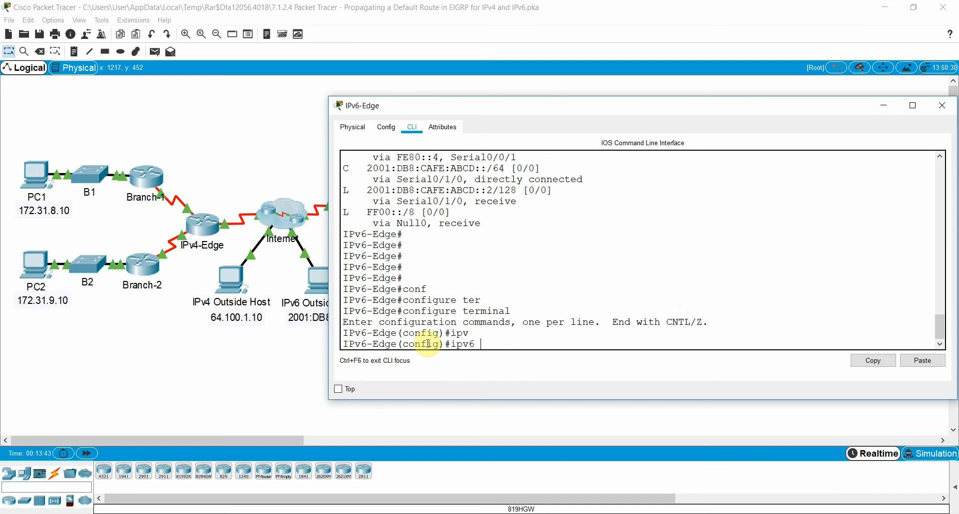
# Step: Configure a directly connected IPv6 default route on IPv6-Edge with ipv6 route ::/0 serial 0/1/0
pyautogui.write('u')
pyautogui.press('Tab')
pyautogui.write('t')
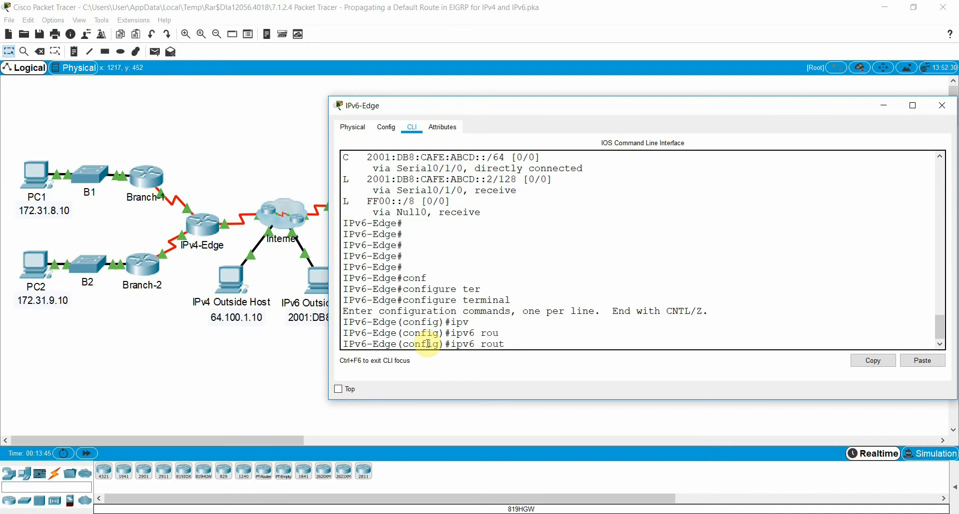
pyautogui.write('e')
pyautogui.press('Tab')
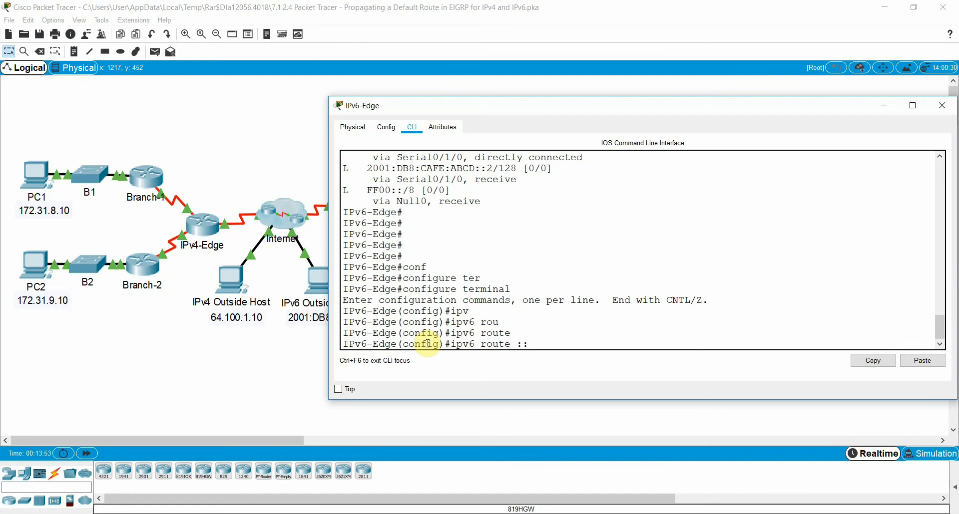
pyautogui.write('::/0 ser')
pyautogui.press('Tab')
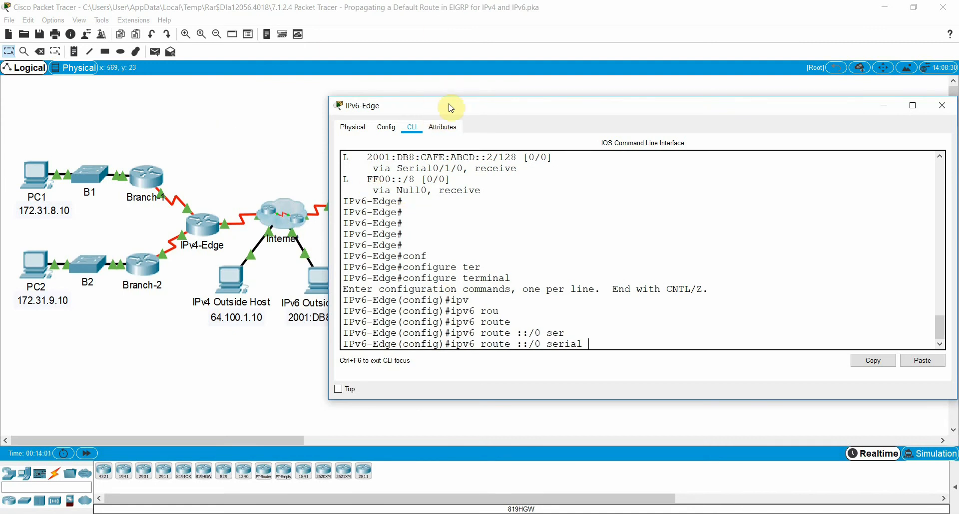
pyautogui.moveTo(463, 111); pyautogui.dragTo(654, 123)
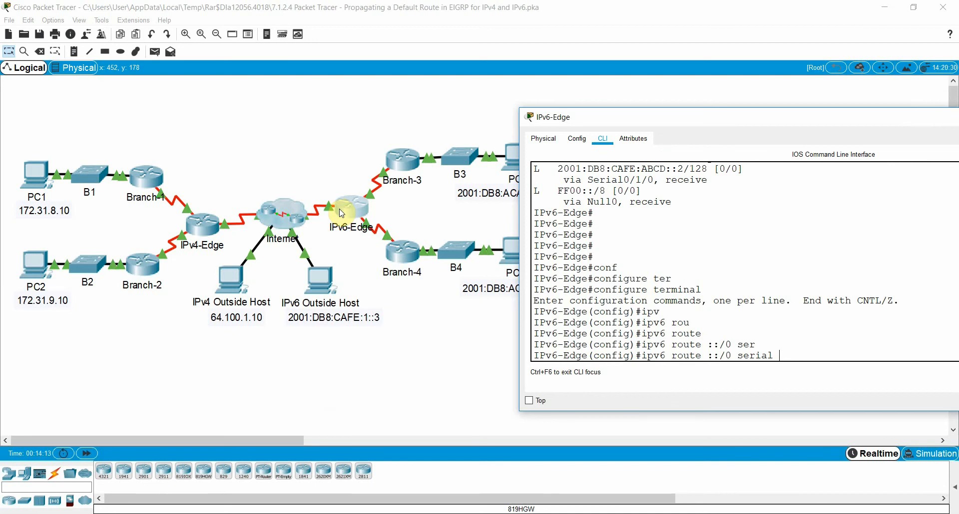
pyautogui.write('0')
pyautogui.write('/')
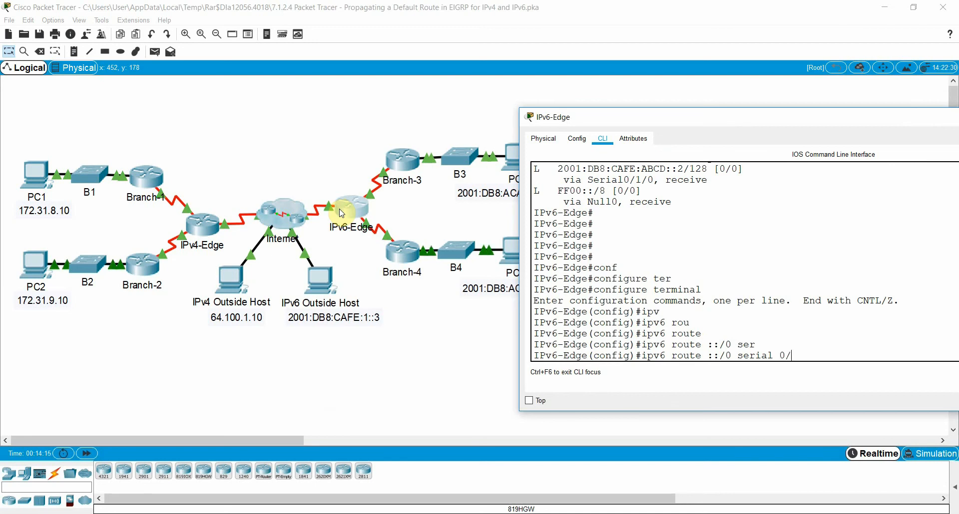
pyautogui.write('1/0')
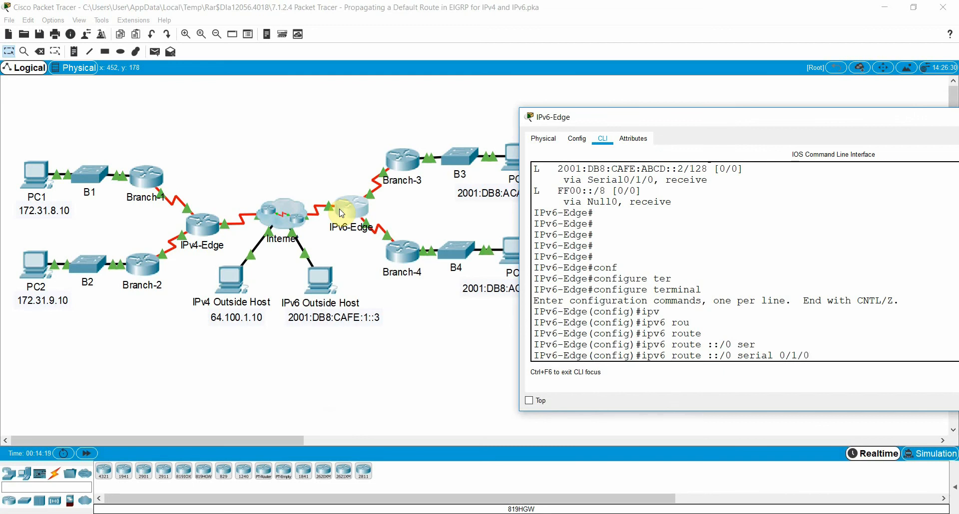
pyautogui.press('Return')
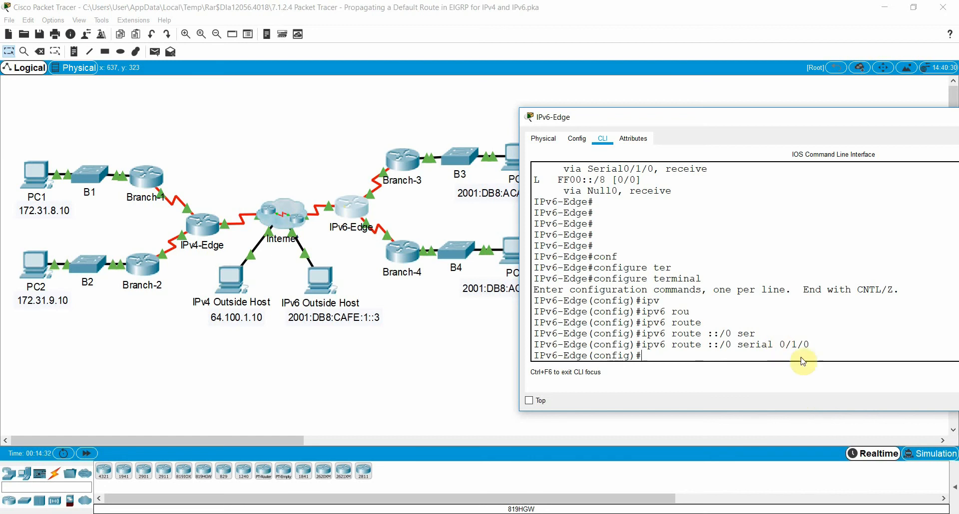
pyautogui.moveTo(714, 344); pyautogui.dragTo(731, 344)
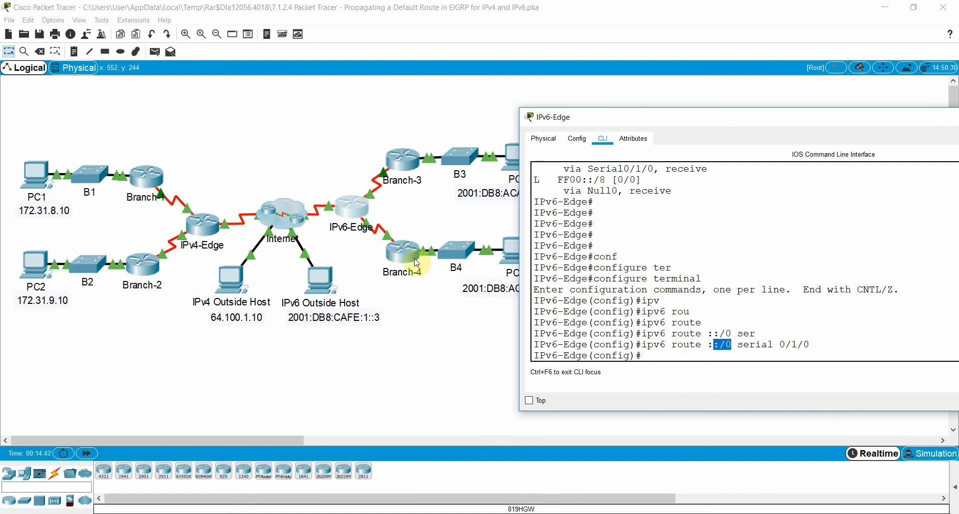
pyautogui.click(646, 353)
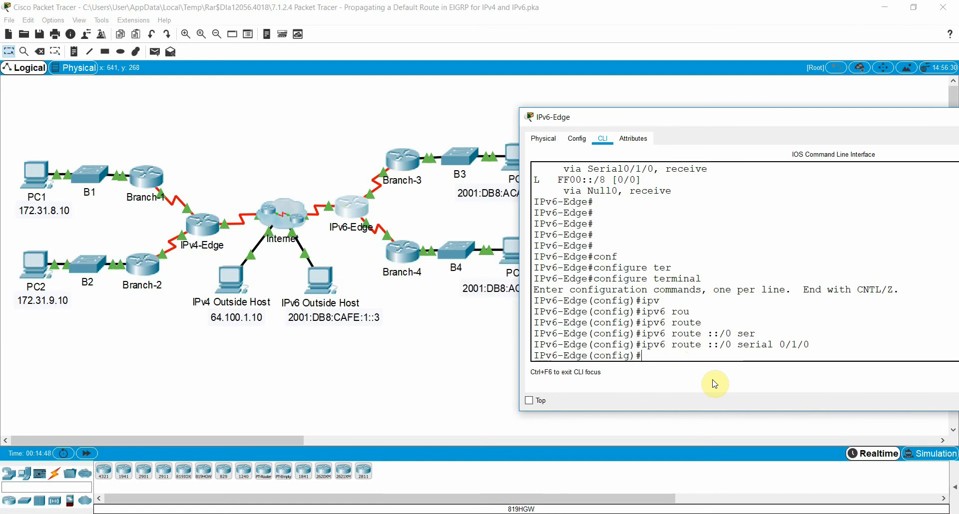
# Step: Run do show ipv6 route on IPv6-Edge and highlight the static ::/0 entry in the routing table
pyautogui.write('d')
pyautogui.press('BackSpace')
pyautogui.press('BackSpace')
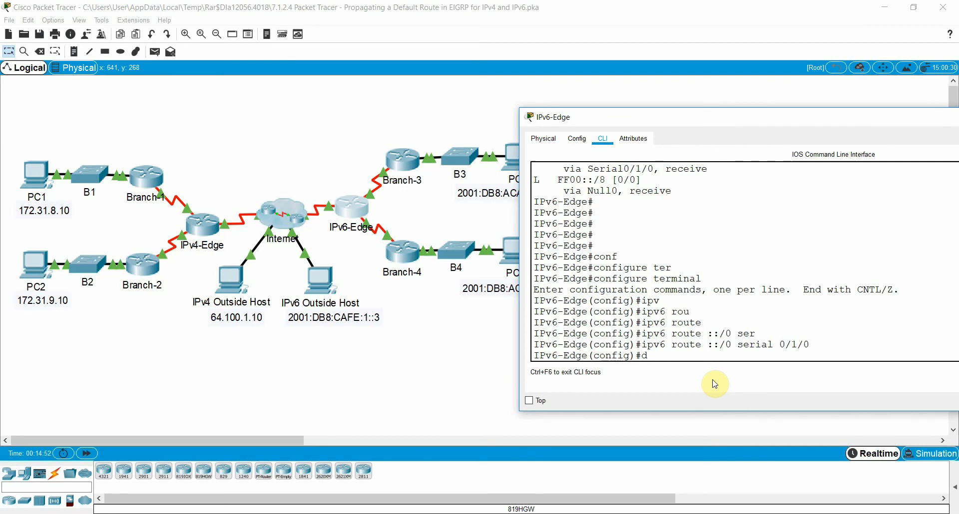
pyautogui.write('o show i')
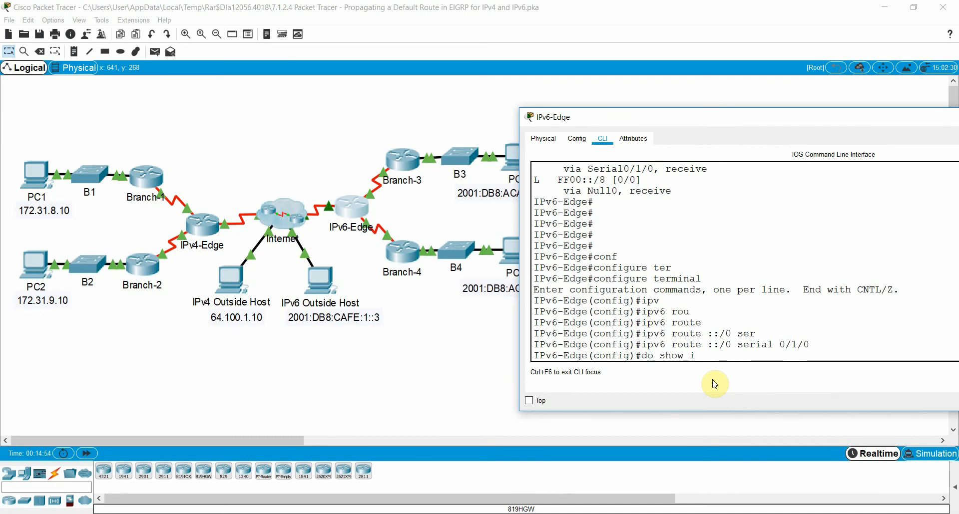
pyautogui.write('pv6 rout')
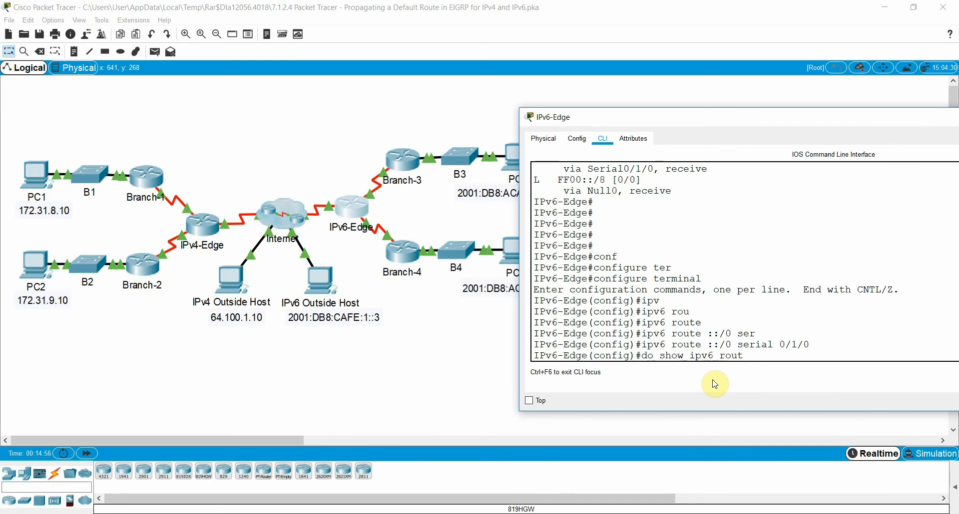
pyautogui.press('Return')
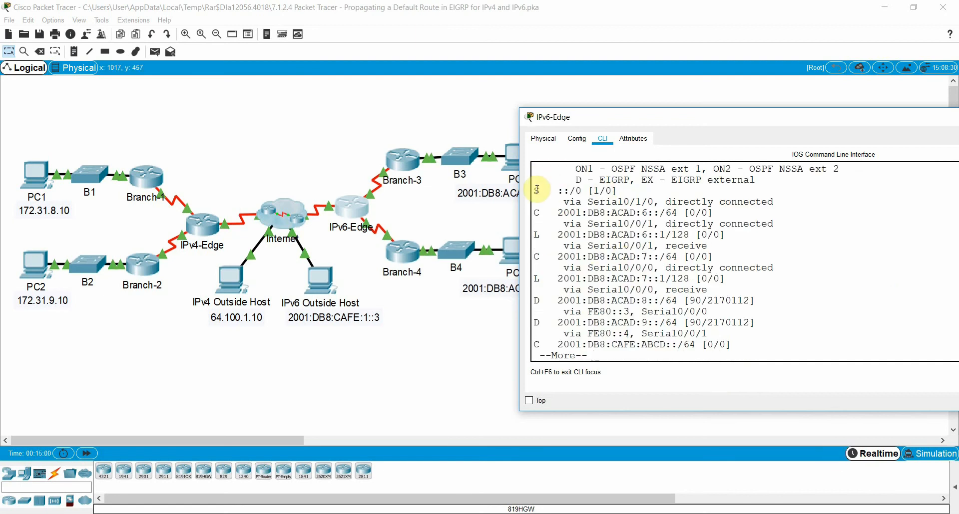
pyautogui.moveTo(534, 191); pyautogui.dragTo(624, 191)
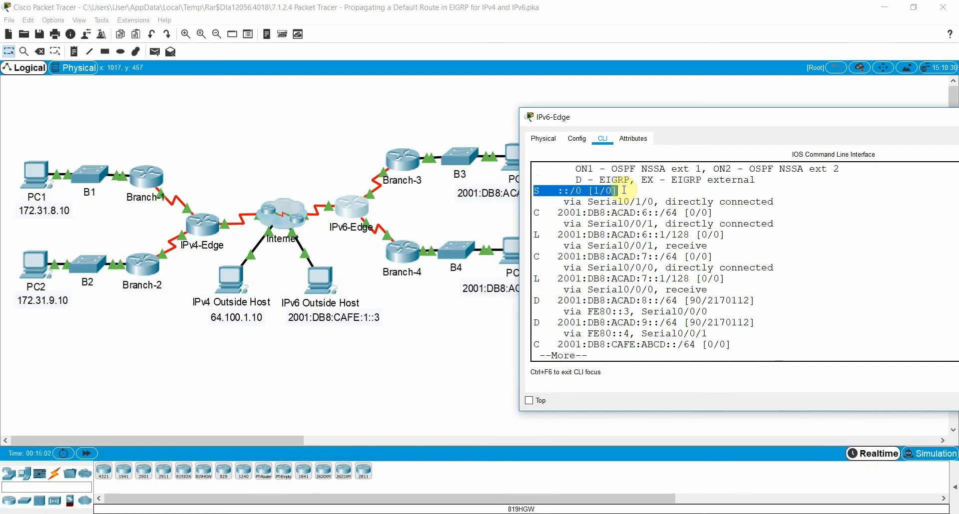
pyautogui.click(641, 358)
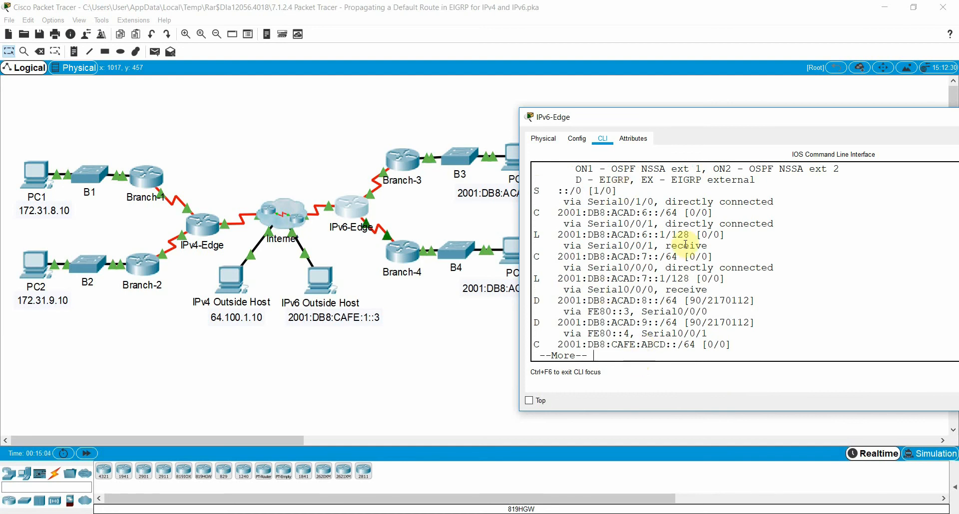
# Step: Page through the rest of IPv6-Edge's IPv6 routing table until the configuration prompt returns
pyautogui.press('Return')
pyautogui.press('Return')
pyautogui.press('Return')
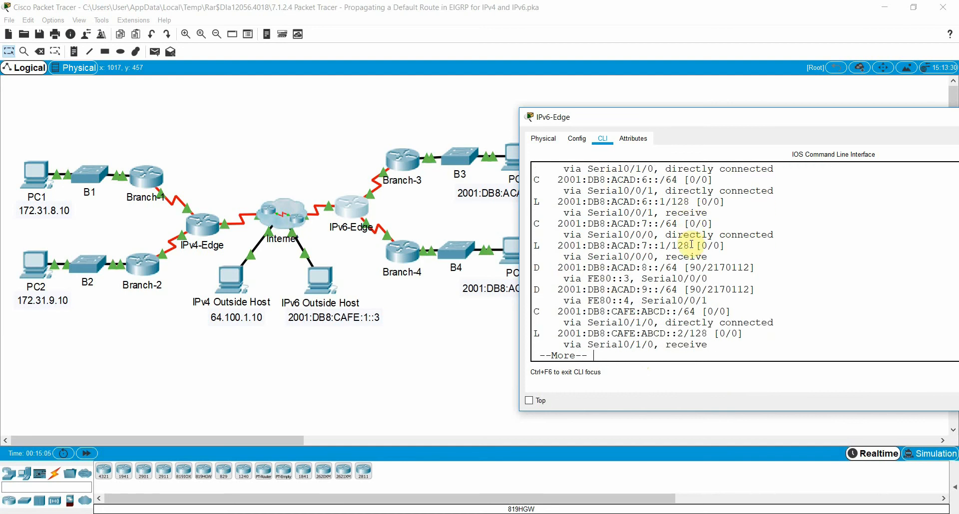
pyautogui.press('Return')
pyautogui.press('Return')
pyautogui.press('Return')
pyautogui.press('Return')
pyautogui.press('Return')
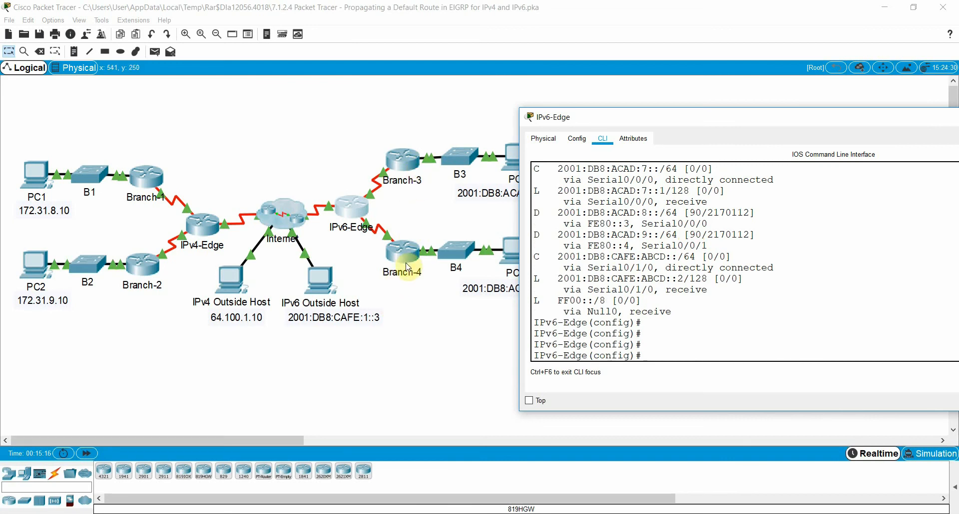
# Step: Open Branch-3's command line in a widened window and enter privileged EXEC mode
pyautogui.click(406, 158)
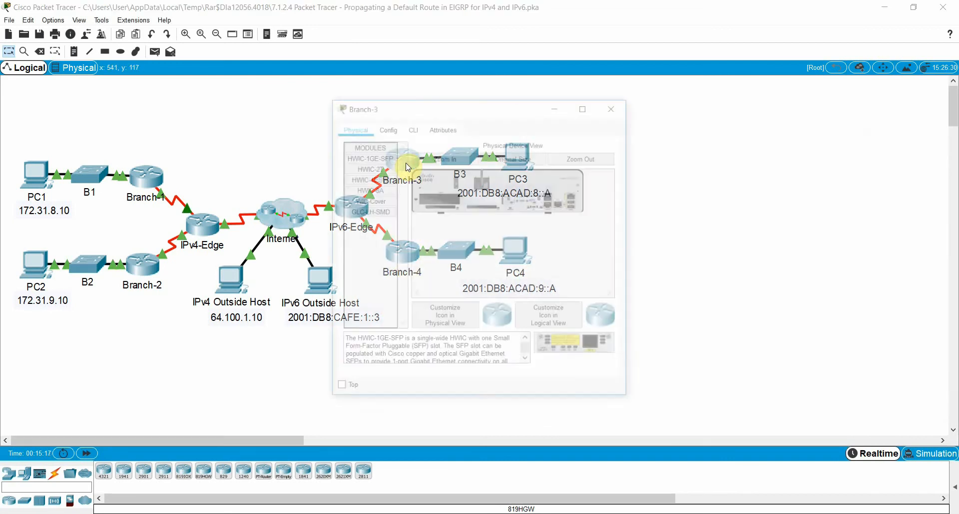
pyautogui.click(412, 127)
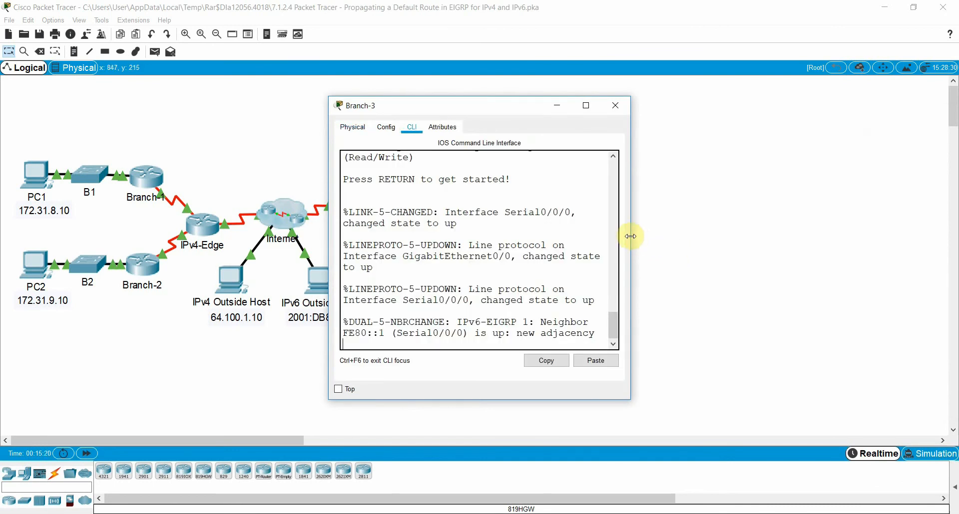
pyautogui.moveTo(630, 257); pyautogui.dragTo(954, 235)
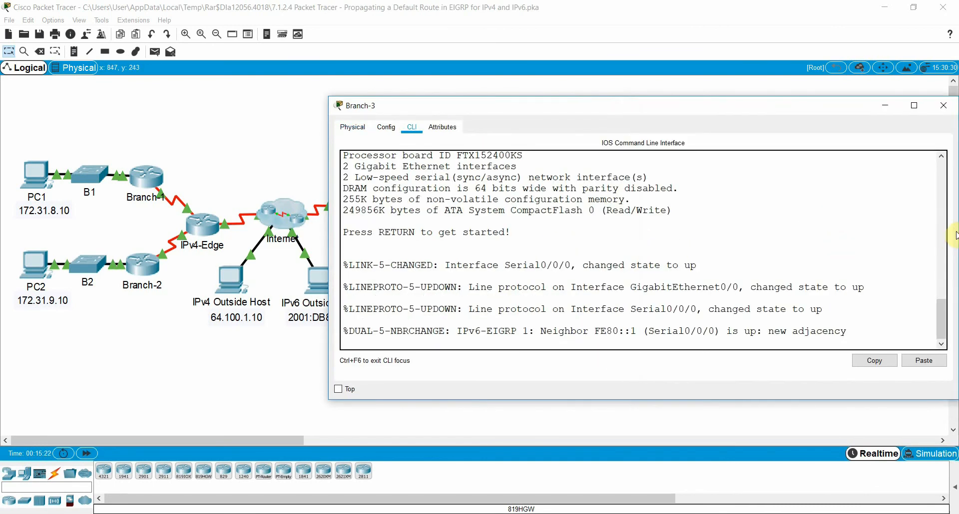
pyautogui.press('Return')
pyautogui.press('Return')
pyautogui.press('Return')
pyautogui.write('e')
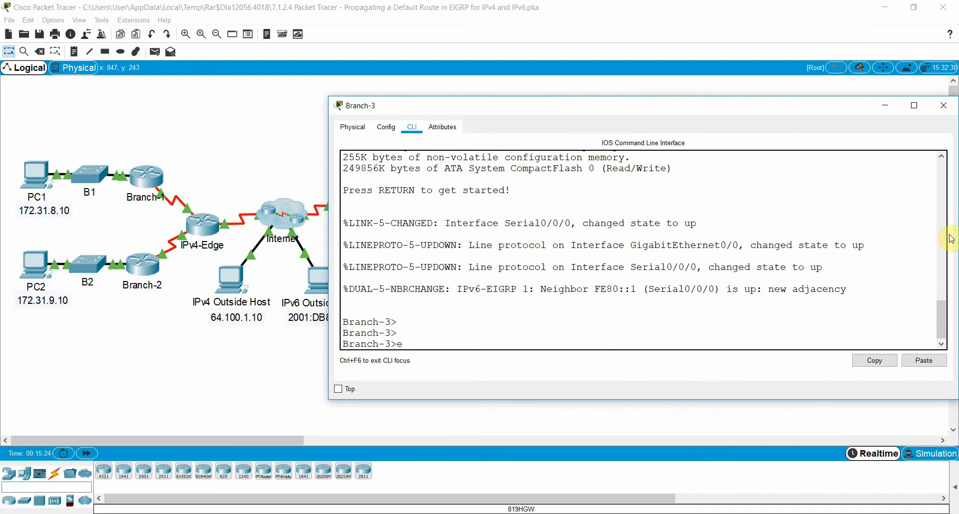
pyautogui.write('n')
pyautogui.press('Return')
# Step: Run show ipv6 route on Branch-3, examine the routing table to its end, and close the router's window
pyautogui.write('show ipv')
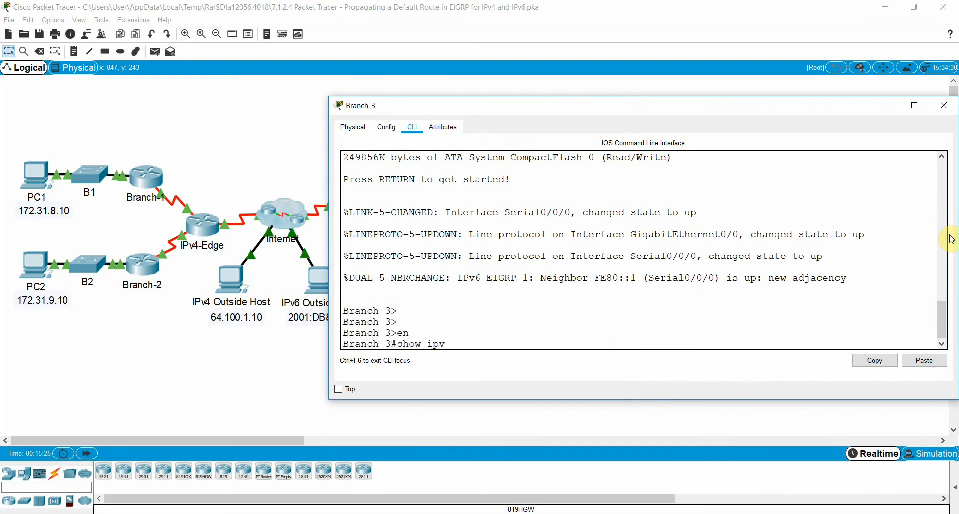
pyautogui.press('Tab')
pyautogui.write('rou')
pyautogui.press('Tab')
pyautogui.press('Return')
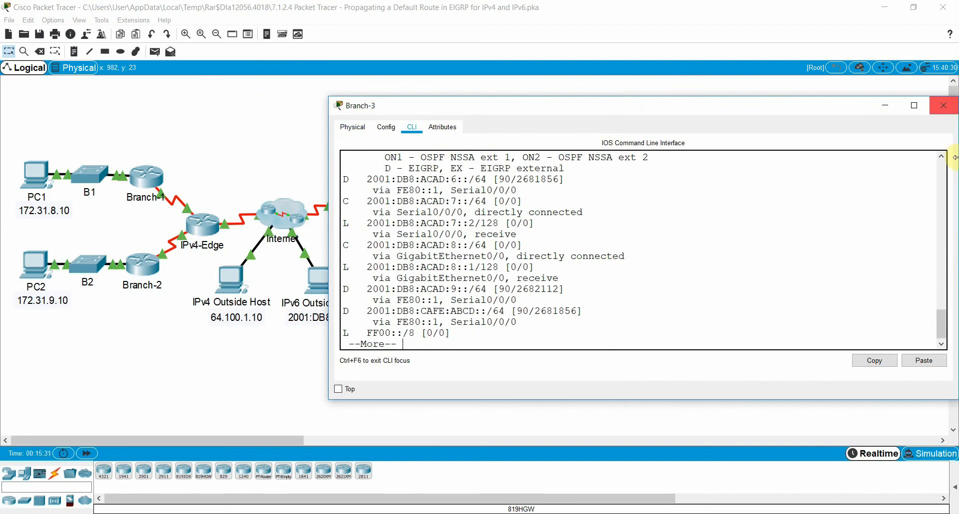
pyautogui.scroll(4, 940, 333)
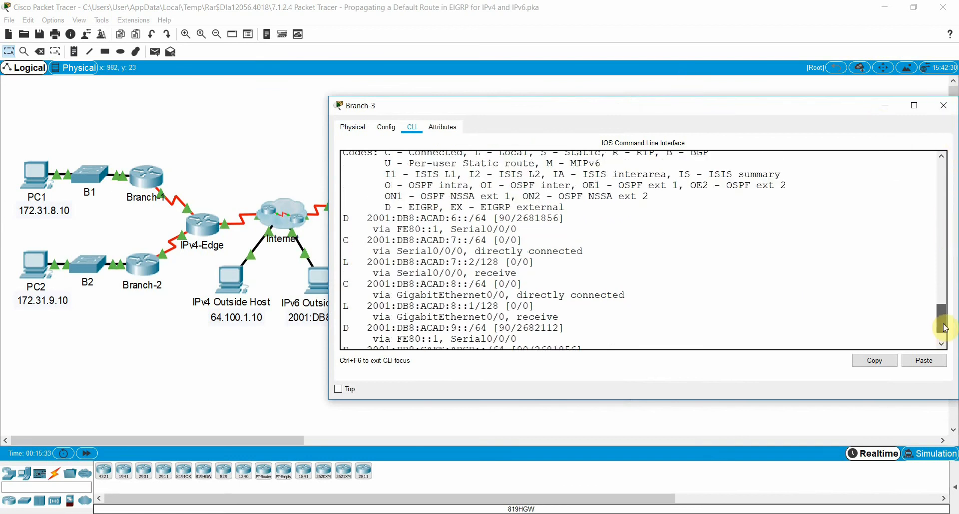
pyautogui.scroll(-4, 952, 317)
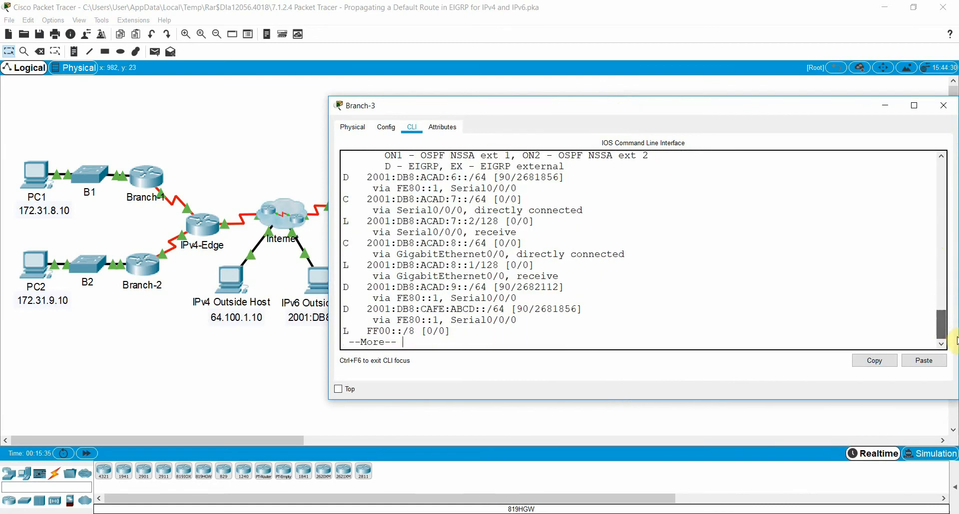
pyautogui.press('Return')
pyautogui.press('Return')
pyautogui.press('Return')
pyautogui.press('Return')
pyautogui.press('Return')
pyautogui.press('Return')
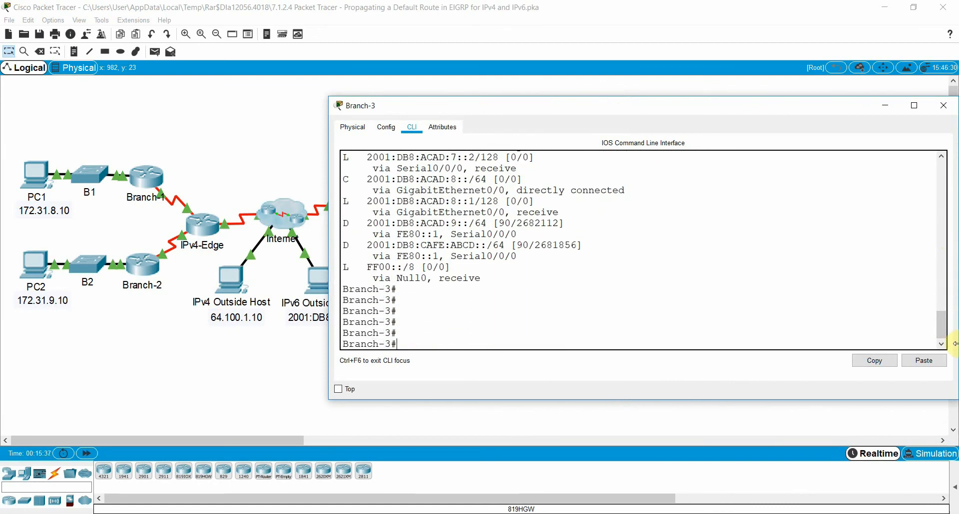
pyautogui.click(943, 106)
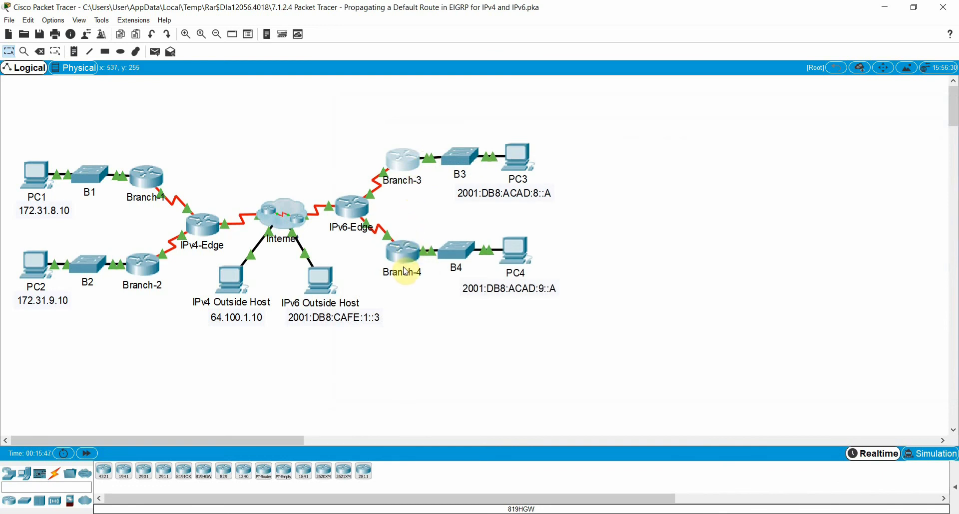
# Step: Return to IPv6-Edge's command line and enter EIGRP router configuration with ipv6 router eigrp 1
pyautogui.click(351, 206)
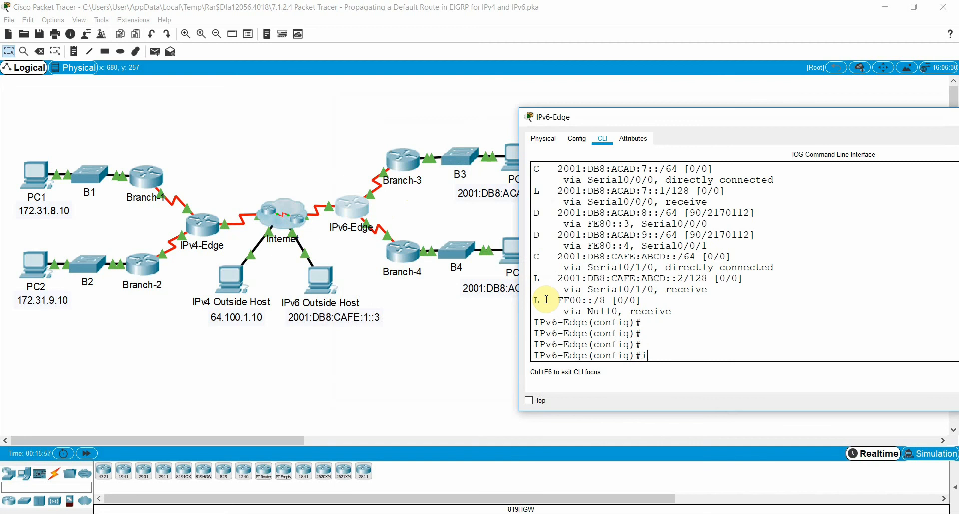
pyautogui.write('pv')
pyautogui.press('Tab')
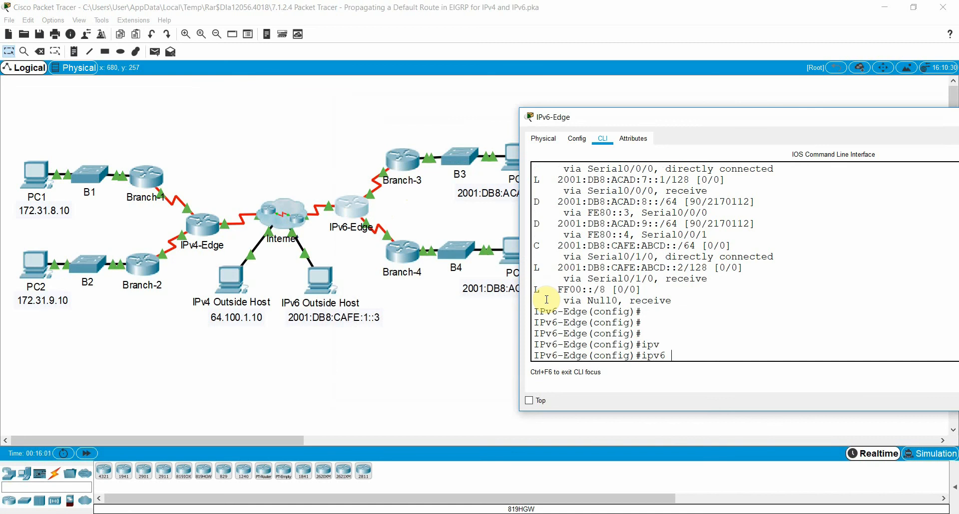
pyautogui.write('router')
pyautogui.press('Tab')
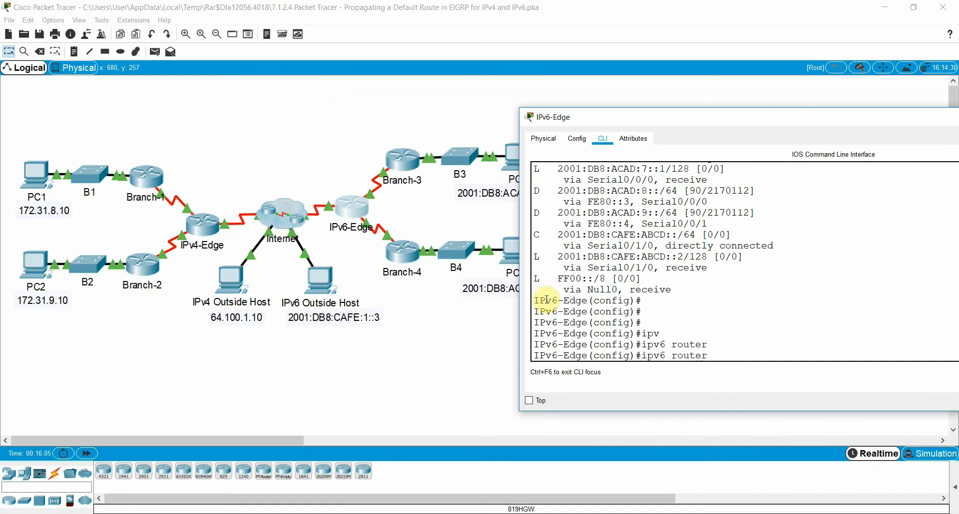
pyautogui.write('e')
pyautogui.press('Tab')
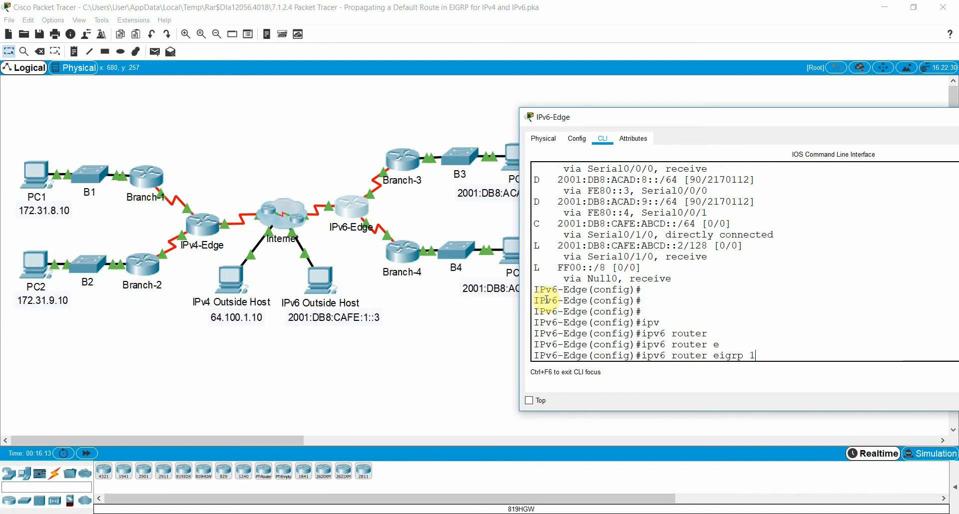
pyautogui.write('1')
pyautogui.press('Return')
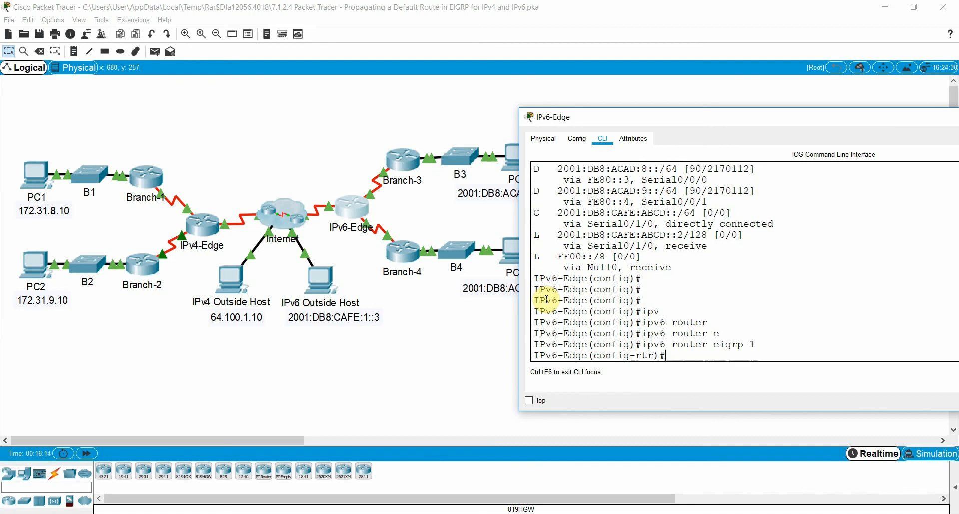
# Step: Propagate the IPv6 default route from IPv6-Edge through EIGRP with redistribute static
pyautogui.write('red')
pyautogui.press('Tab')
pyautogui.write('st')
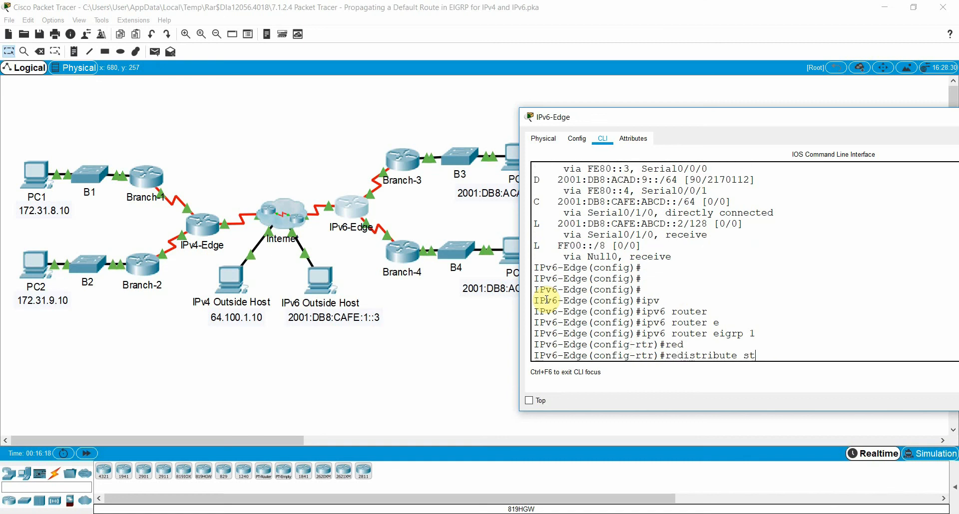
pyautogui.press('Tab')
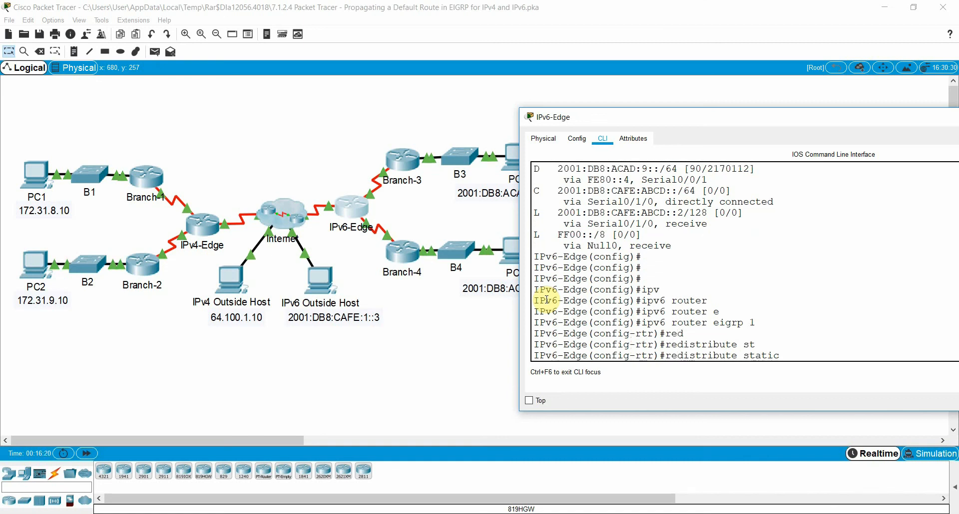
pyautogui.press('Return')
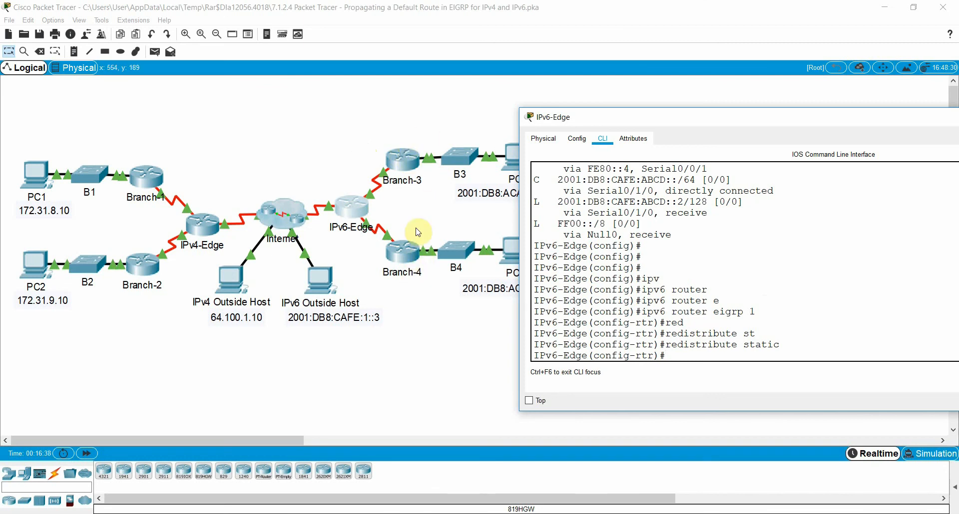
# Step: Rerun show ipv6 route on Branch-3 to check the external EIGRP ::/0 entry, and close the router's window
pyautogui.click(405, 156)
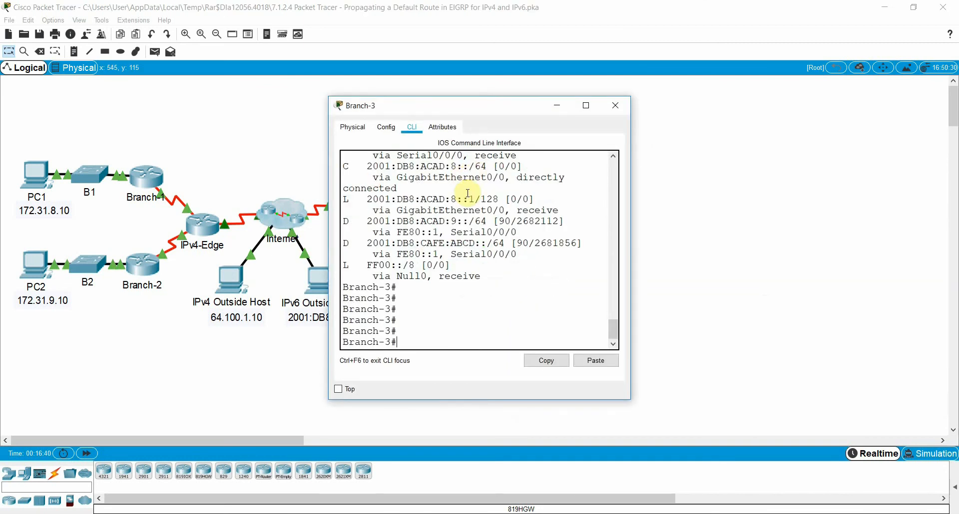
pyautogui.press('Up')
pyautogui.press('Return')
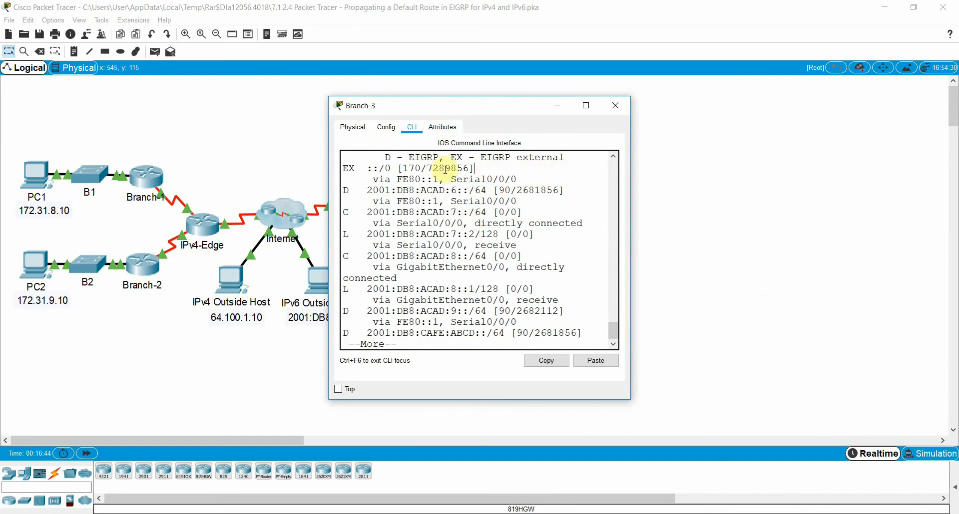
pyautogui.moveTo(474, 169); pyautogui.dragTo(335, 170)
pyautogui.moveTo(487, 103); pyautogui.dragTo(668, 97)
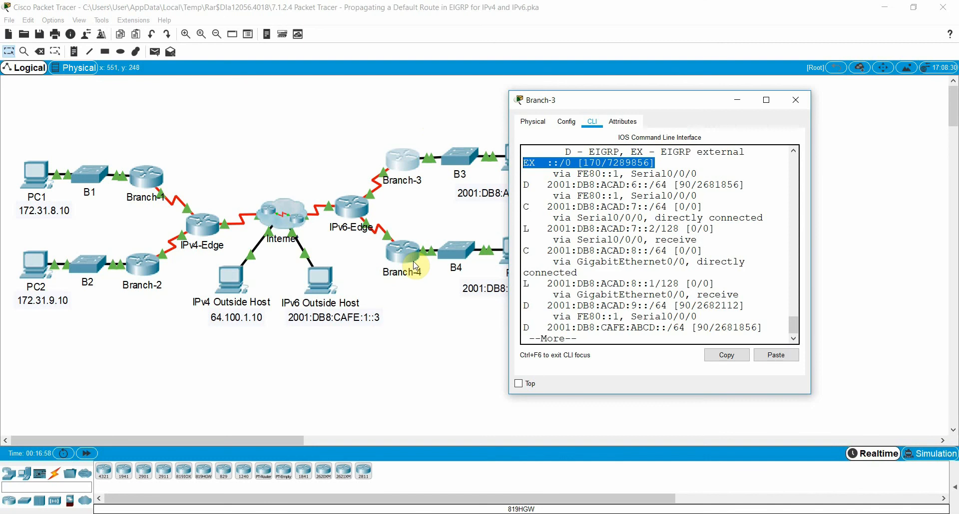
pyautogui.click(795, 100)
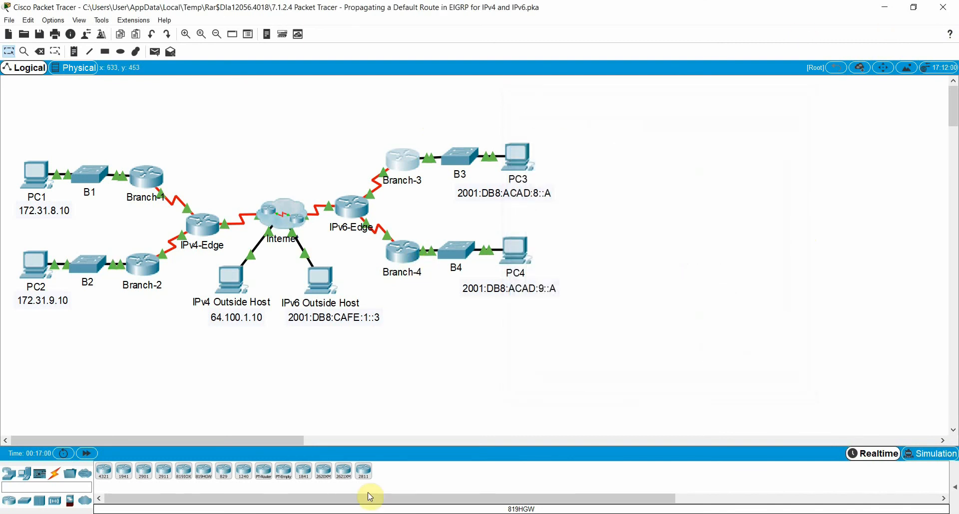
# Step: Review Part 2 Step 4 and the Part 3 ping requirement for PC1 and PC2 in the activity instructions, and return to the topology
pyautogui.moveTo(370, 507)
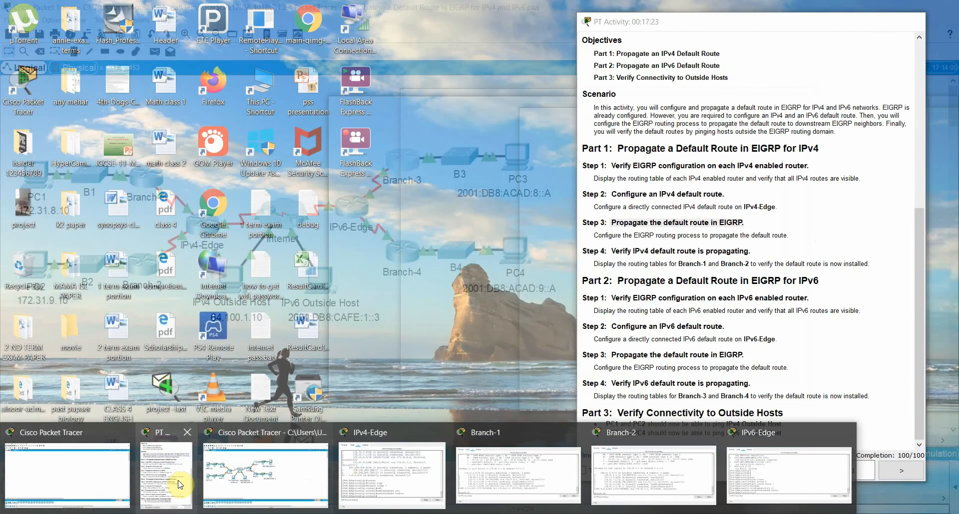
pyautogui.click(179, 483)
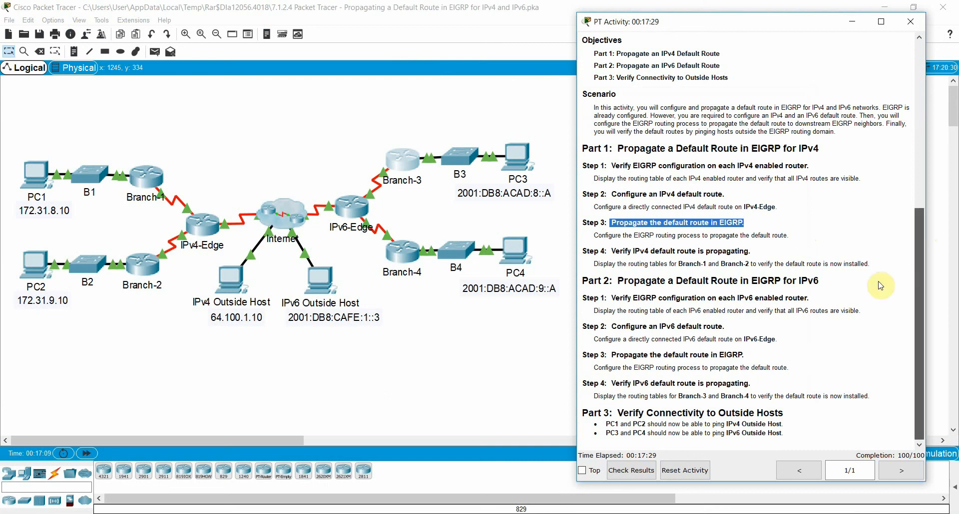
pyautogui.moveTo(617, 383); pyautogui.dragTo(764, 390)
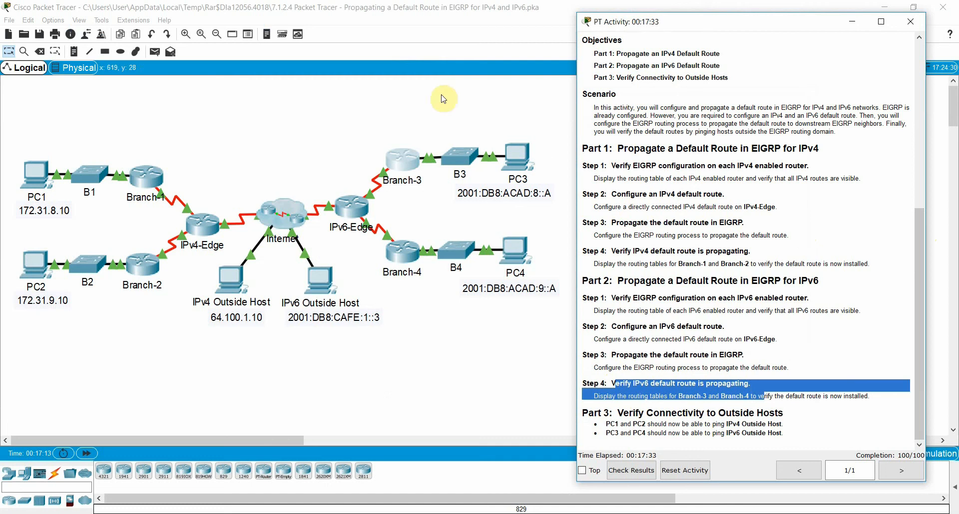
pyautogui.moveTo(605, 423); pyautogui.dragTo(787, 422)
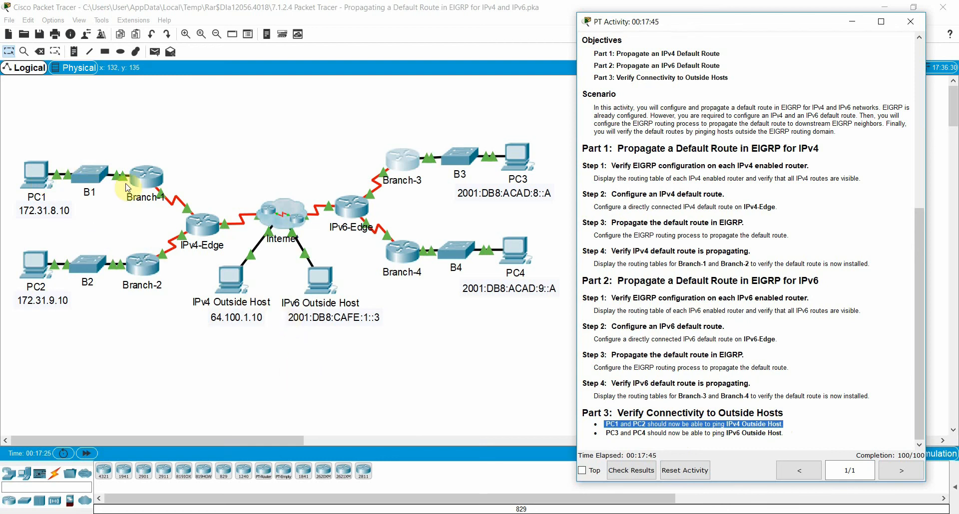
pyautogui.click(9, 129)
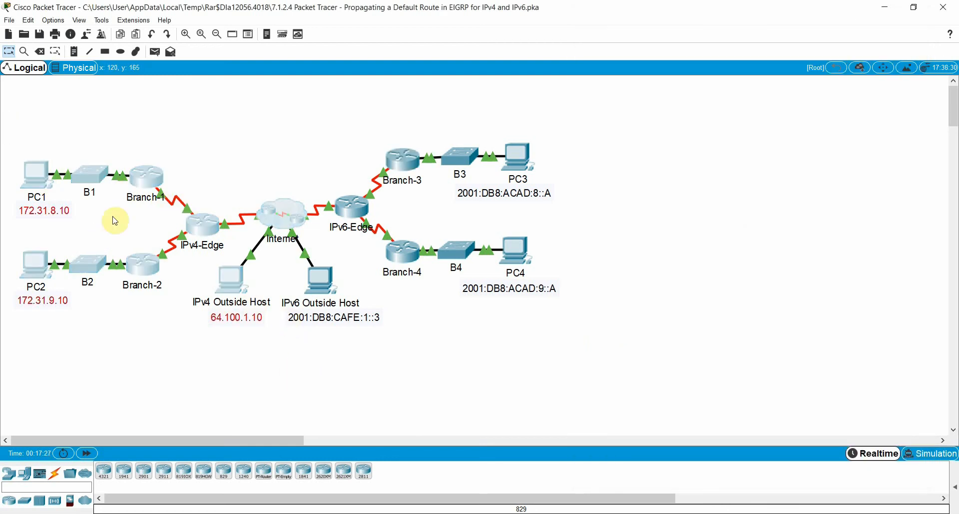
# Step: Copy the IPv4 address 64.100.1.10 from the IPv4 Outside Host's IP configuration and close the host's window
pyautogui.click(233, 275)
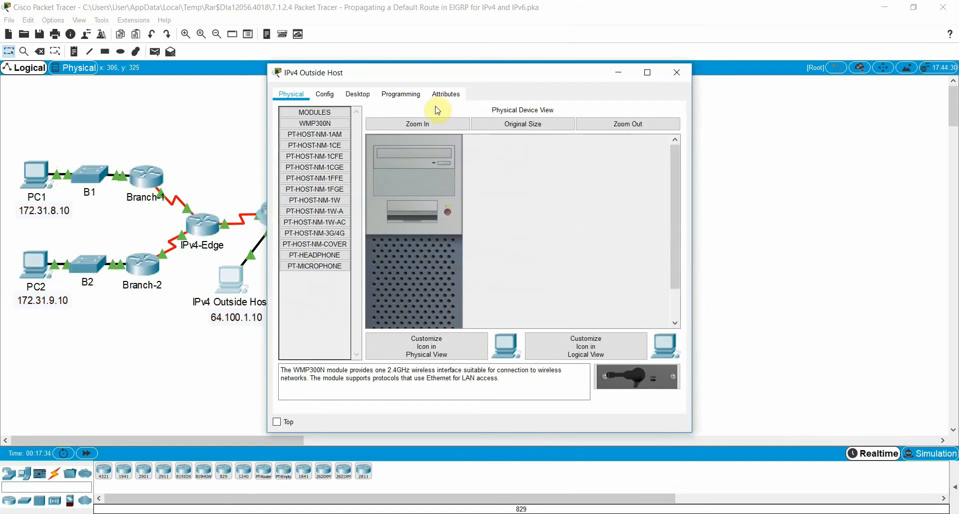
pyautogui.click(367, 101)
pyautogui.click(326, 139)
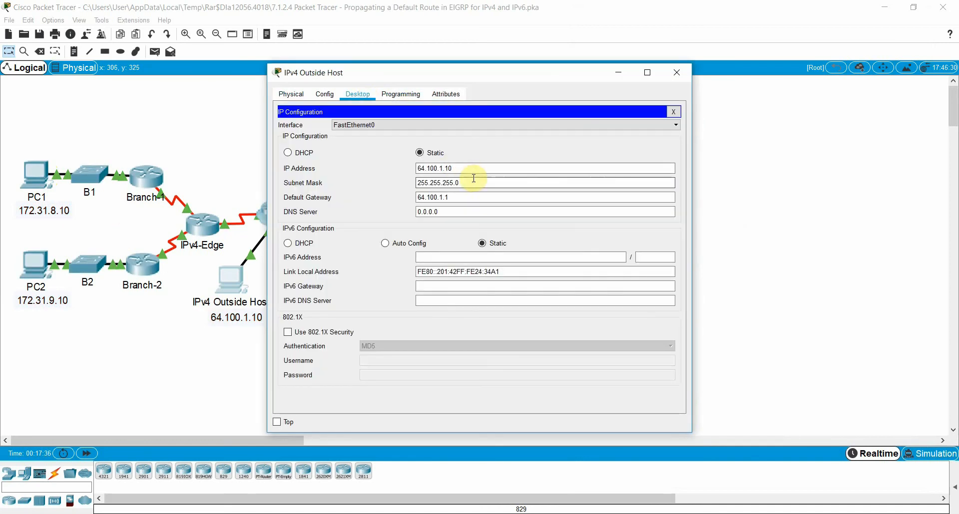
pyautogui.doubleClick(441, 167)
pyautogui.rightClick(428, 172)
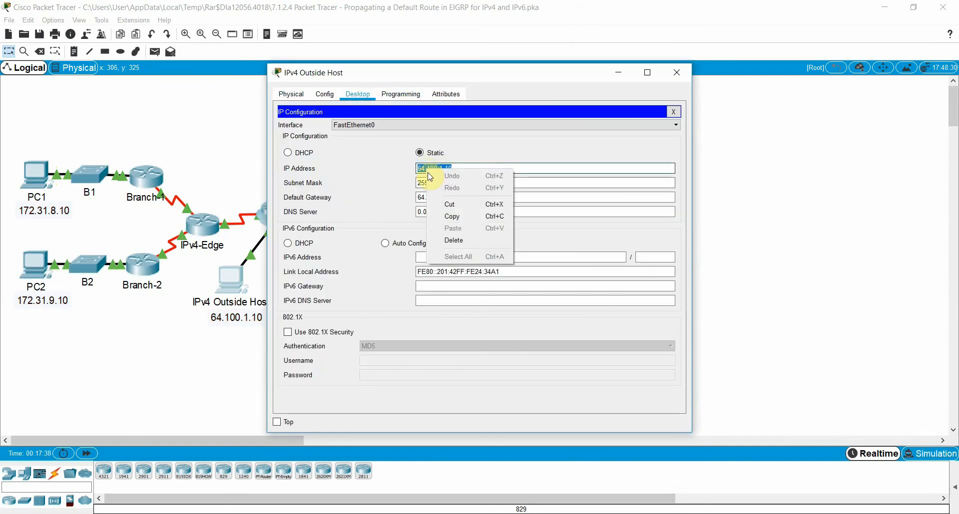
pyautogui.click(449, 216)
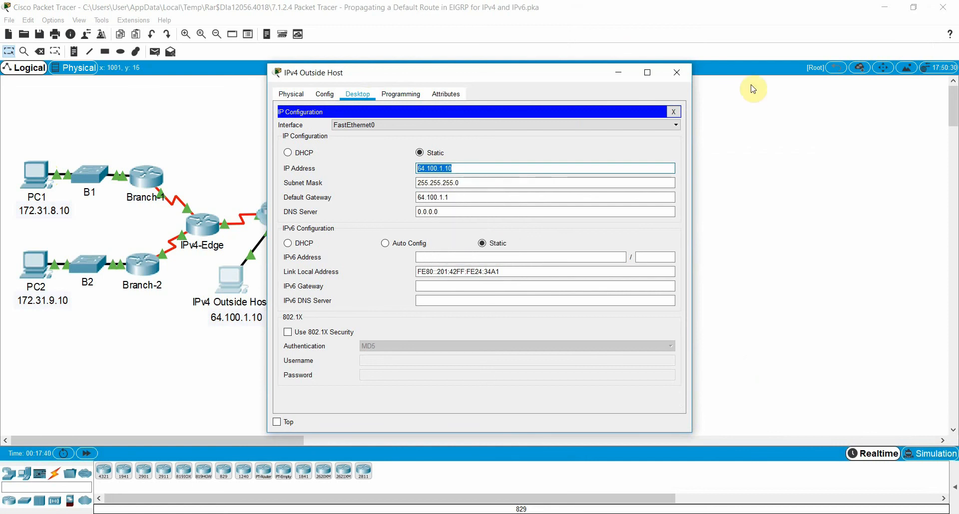
pyautogui.click(676, 73)
# Step: Ping the IPv4 Outside Host at 64.100.1.10 from PC1's Command Prompt, moving the window clear of the topology
pyautogui.click(36, 175)
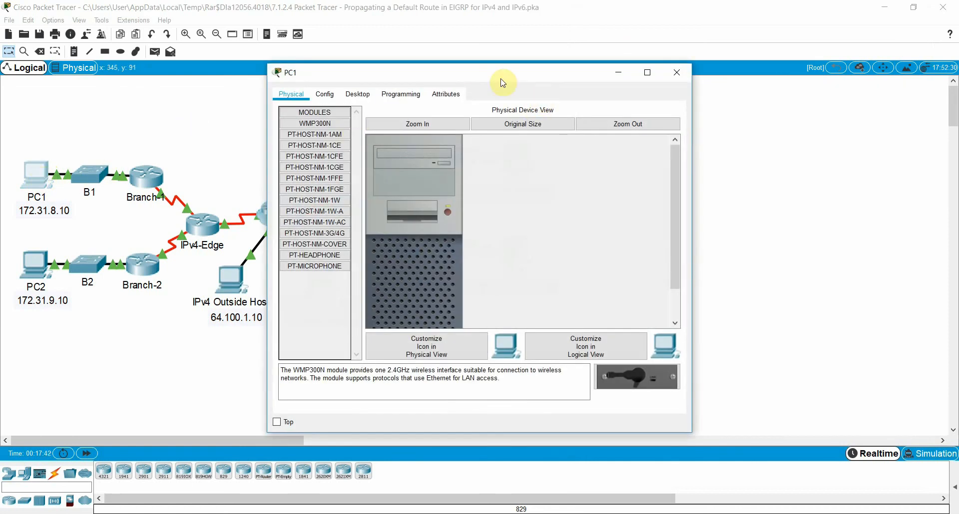
pyautogui.click(358, 95)
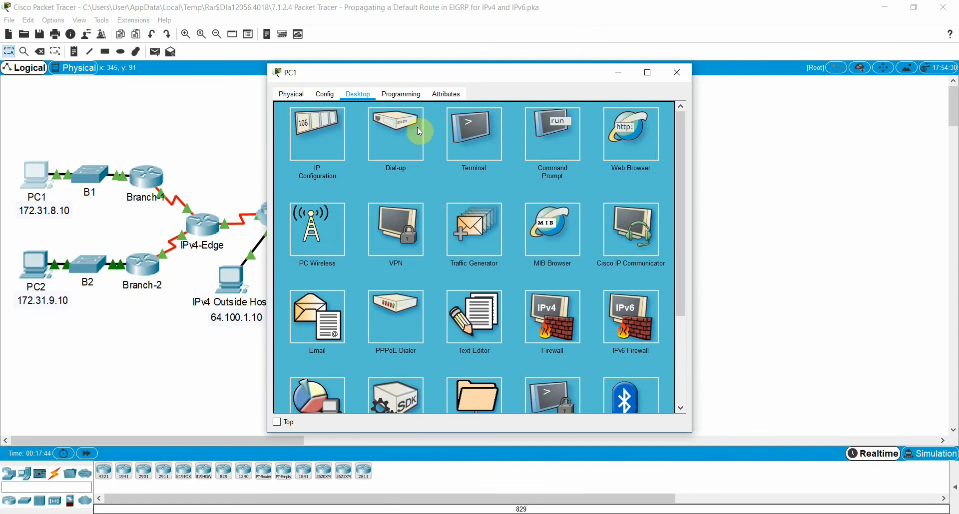
pyautogui.click(483, 126)
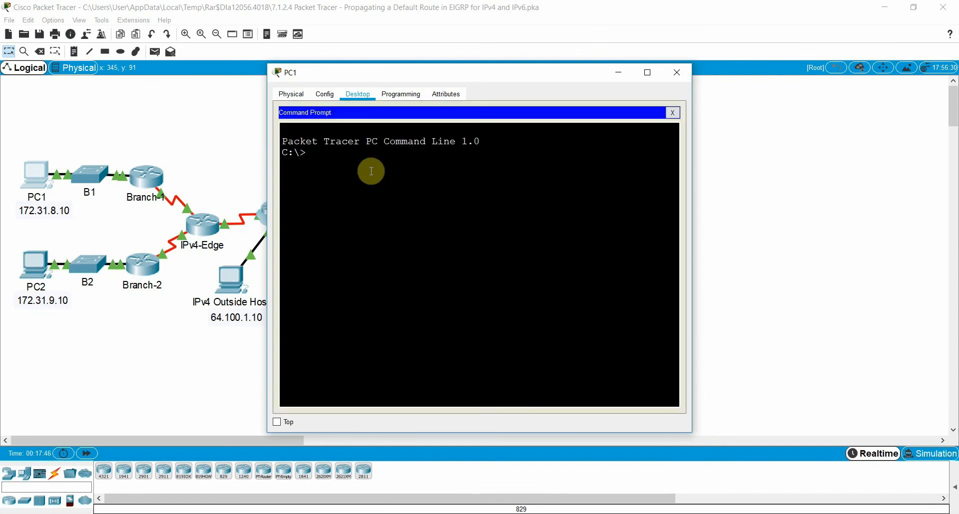
pyautogui.rightClick(421, 180)
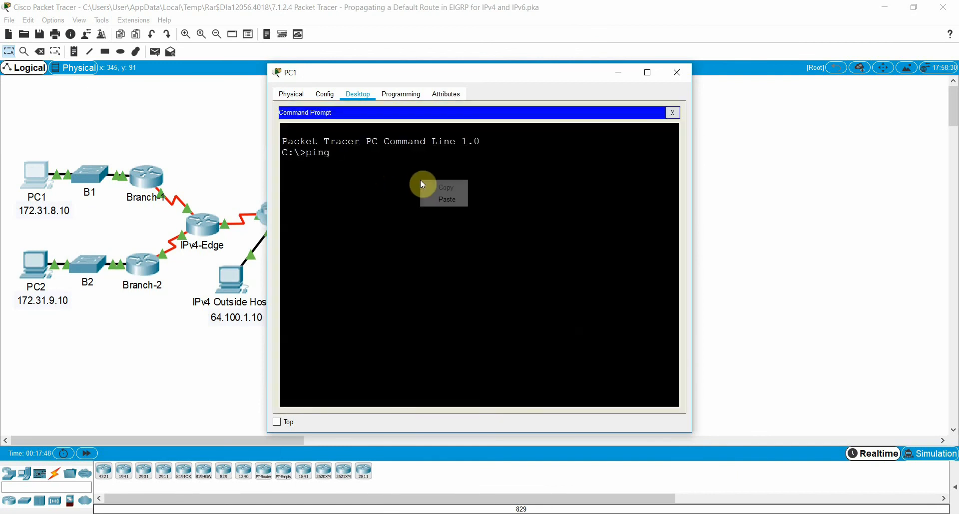
pyautogui.write('ping')
pyautogui.click(447, 200)
pyautogui.press('Return')
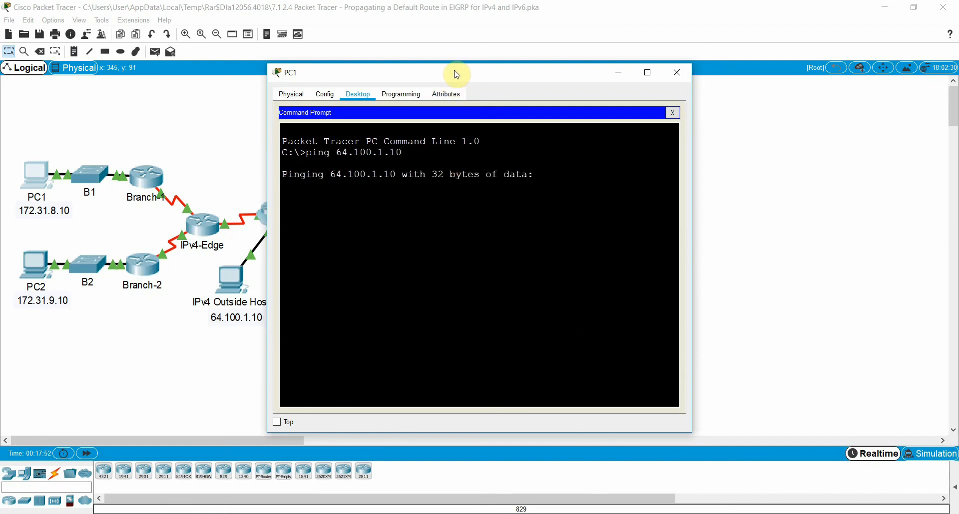
pyautogui.moveTo(455, 74); pyautogui.dragTo(749, 55)
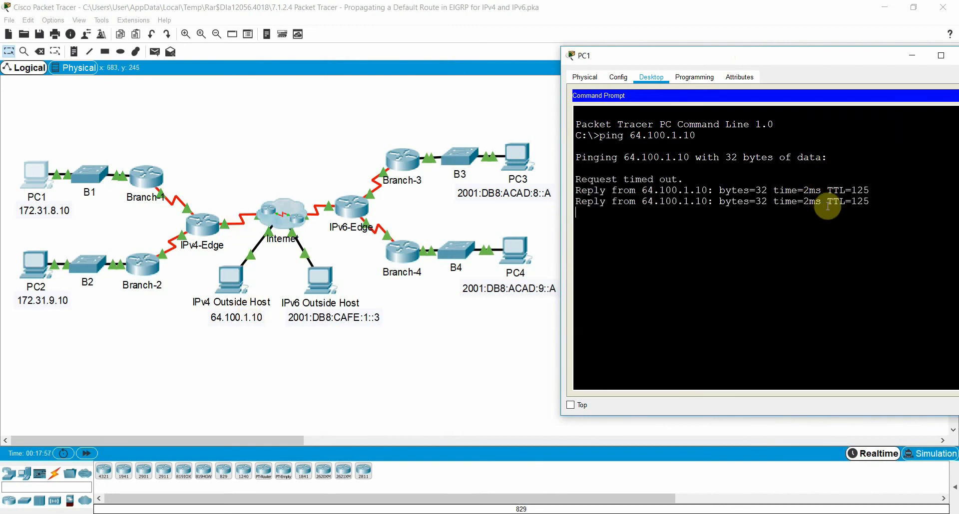
pyautogui.moveTo(862, 49); pyautogui.dragTo(810, 47)
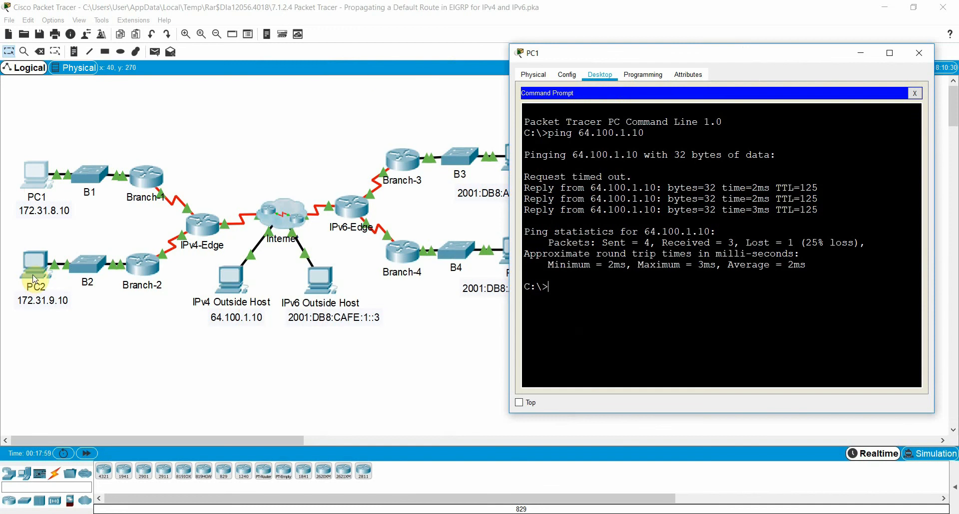
# Step: Ping 64.100.1.10 from PC2's Command Prompt and close PC2's window
pyautogui.click(42, 260)
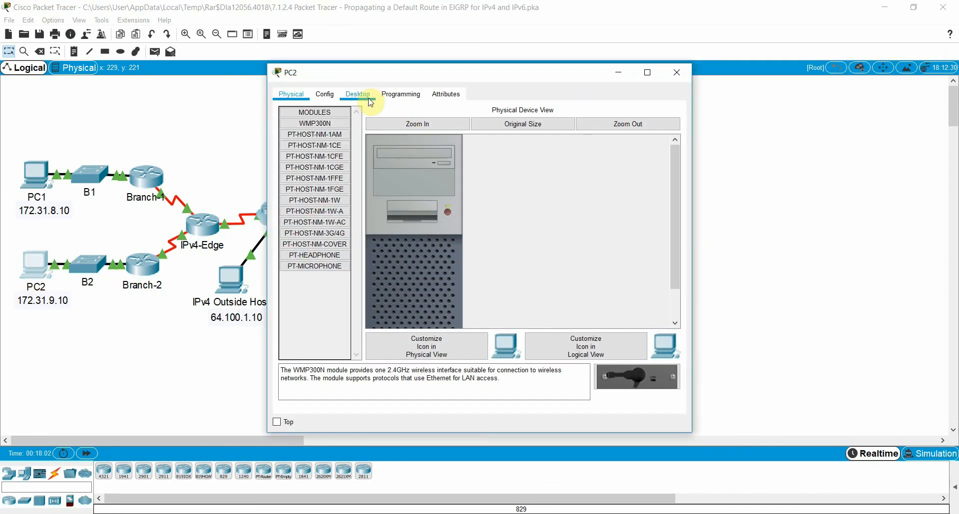
pyautogui.click(363, 93)
pyautogui.click(561, 159)
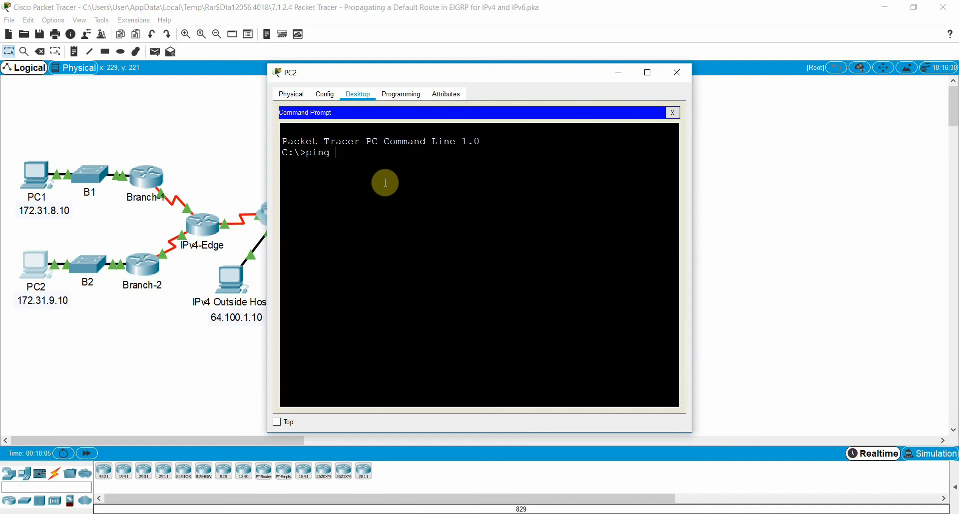
pyautogui.rightClick(394, 160)
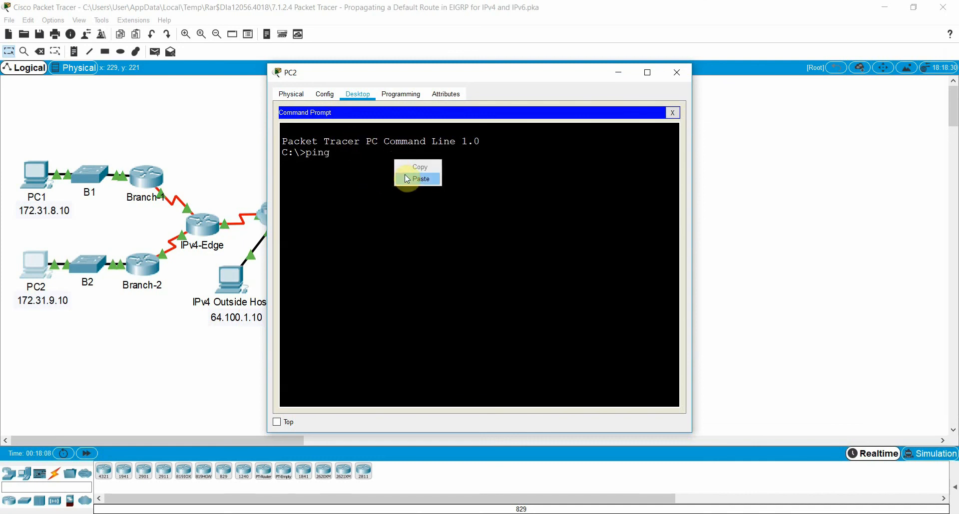
pyautogui.click(407, 179)
pyautogui.moveTo(394, 73); pyautogui.dragTo(483, 72)
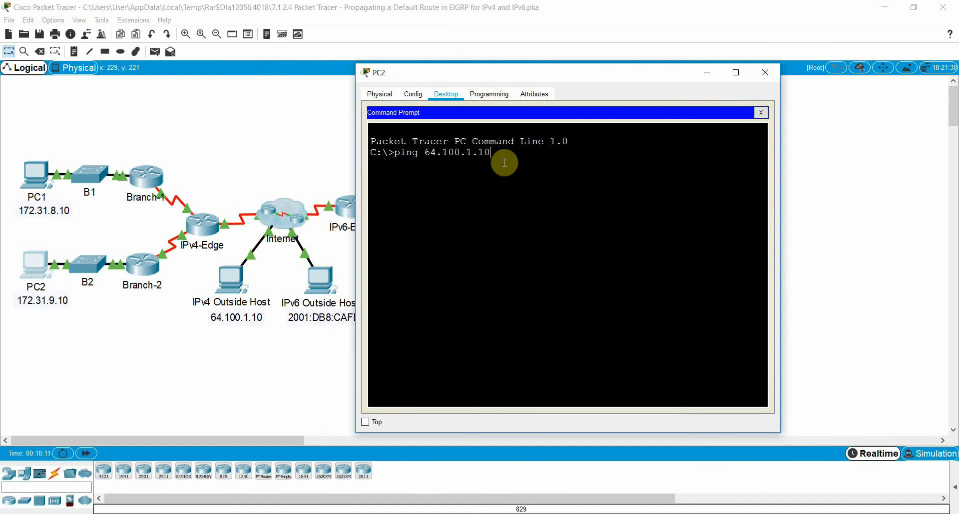
pyautogui.press('Return')
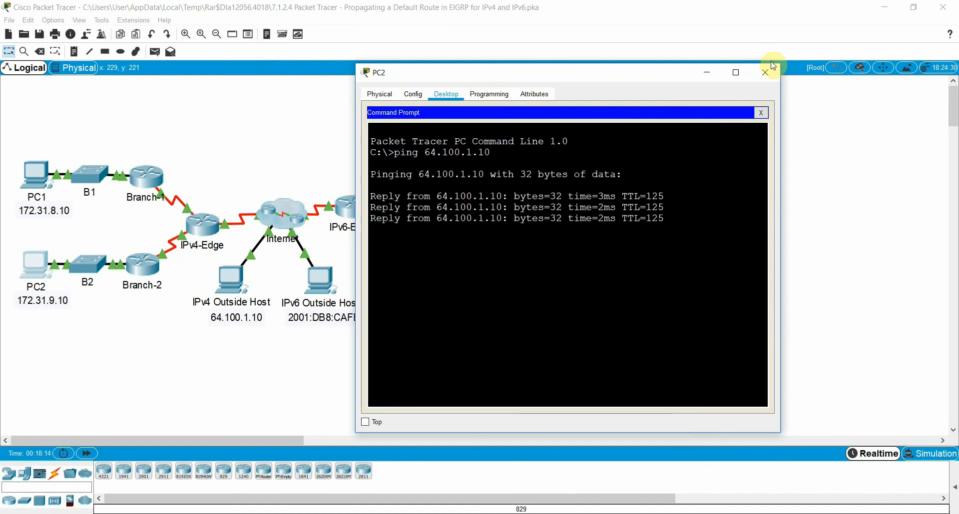
pyautogui.click(766, 73)
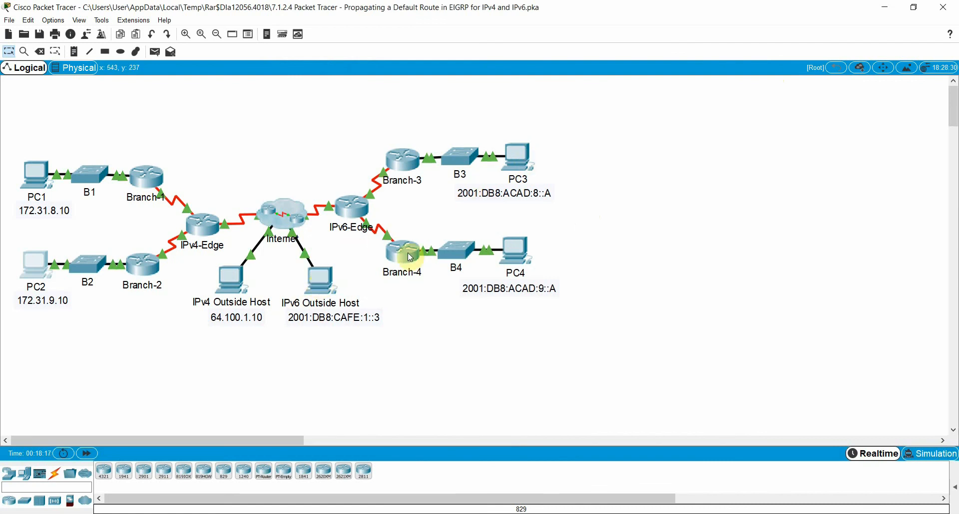
# Step: Copy the IPv6 address 2001:DB8:CAFE:1::3 from the IPv6 Outside Host's IP configuration and close the host's window
pyautogui.click(320, 280)
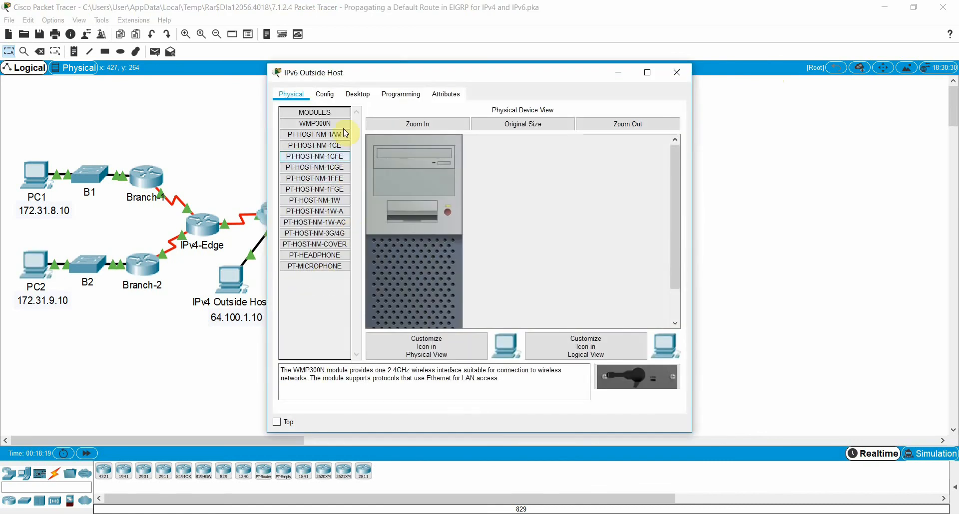
pyautogui.click(358, 100)
pyautogui.click(322, 134)
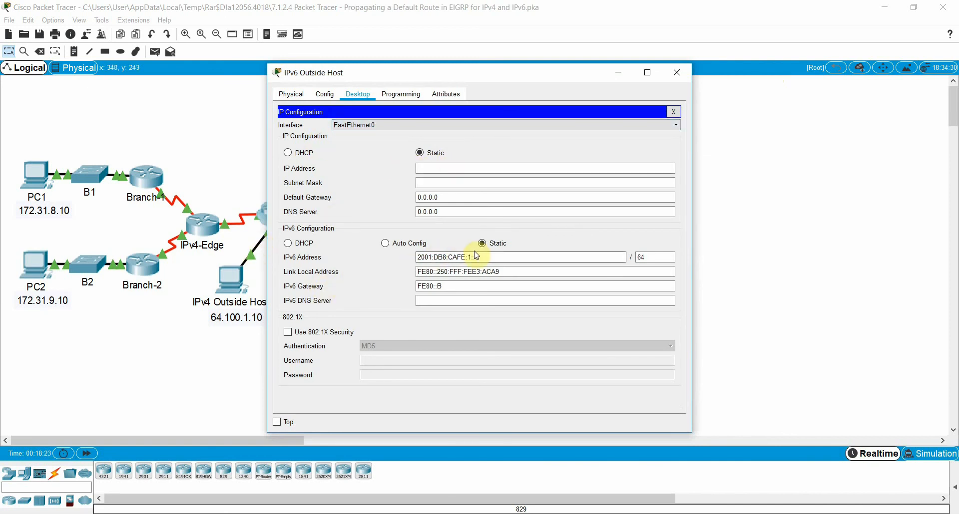
pyautogui.moveTo(488, 258); pyautogui.dragTo(397, 260)
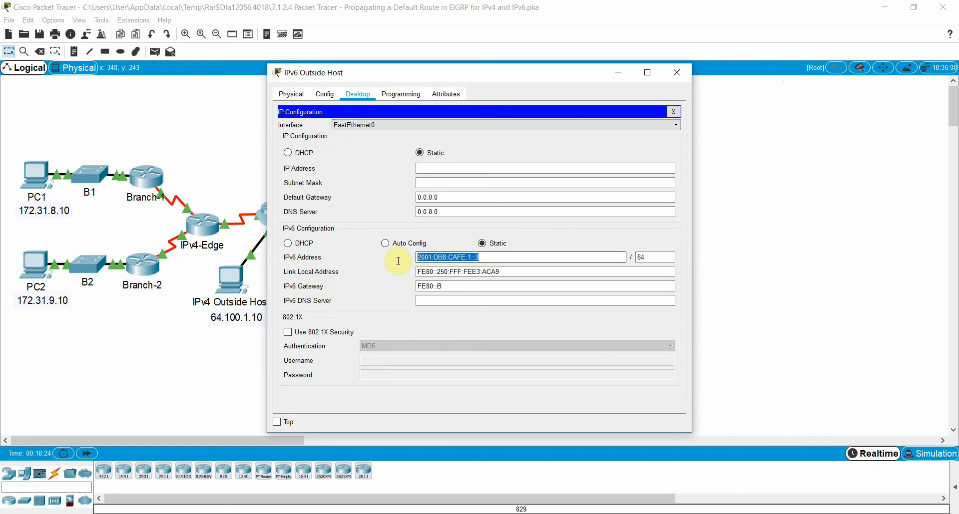
pyautogui.rightClick(455, 262)
pyautogui.click(475, 304)
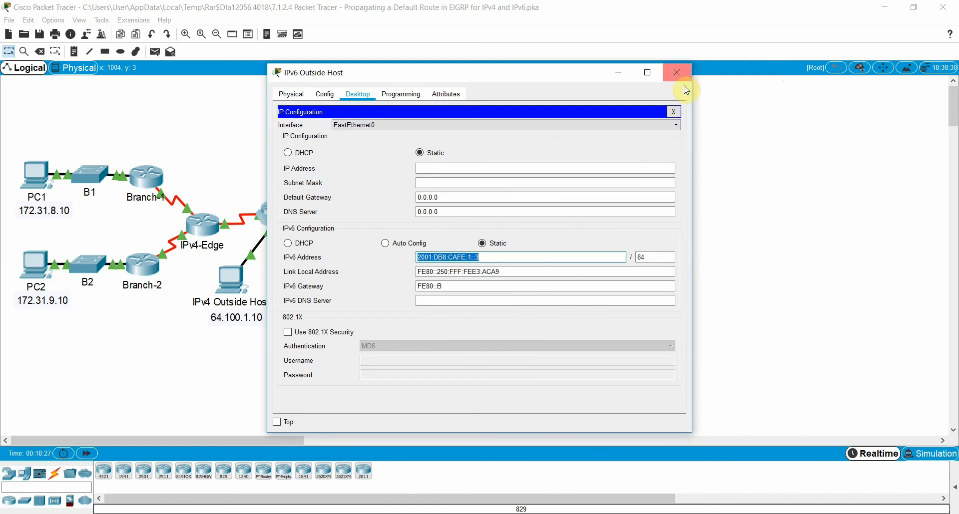
pyautogui.click(678, 73)
# Step: Ping the IPv6 Outside Host at 2001:DB8:CAFE:1::3 from PC3's Command Prompt
pyautogui.click(552, 186)
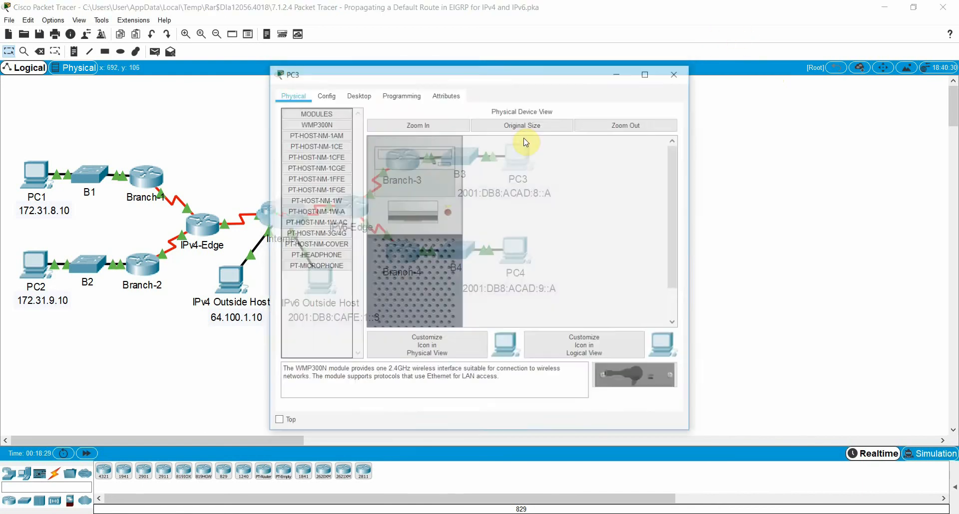
pyautogui.click(360, 94)
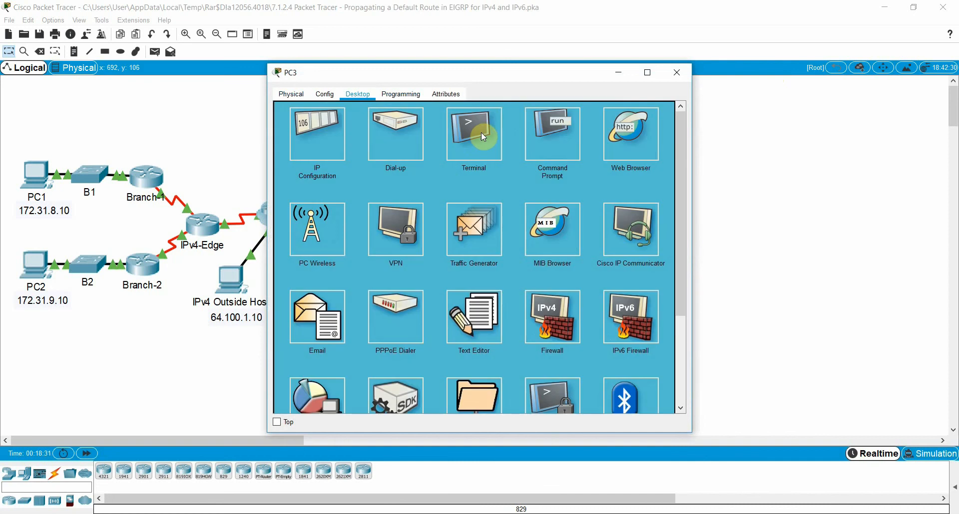
pyautogui.click(565, 148)
pyautogui.moveTo(342, 70); pyautogui.dragTo(593, 42)
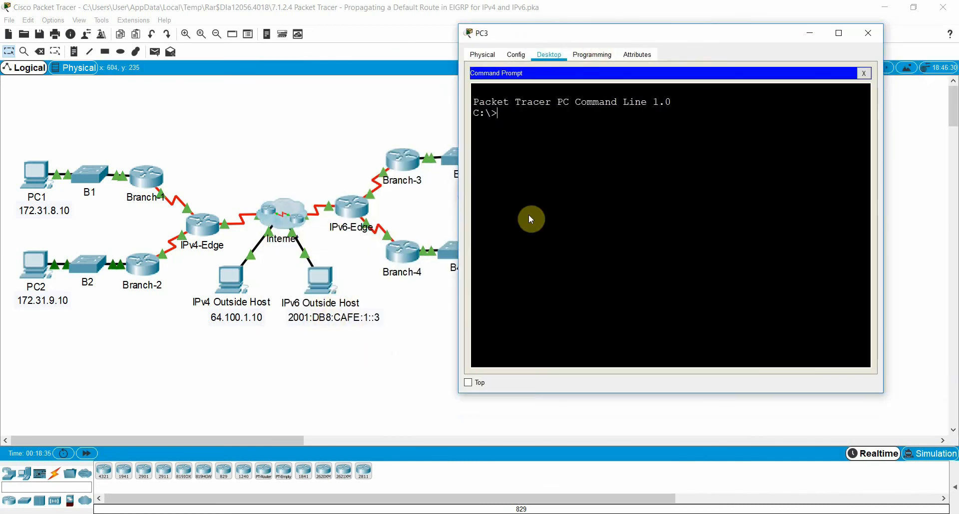
pyautogui.rightClick(536, 131)
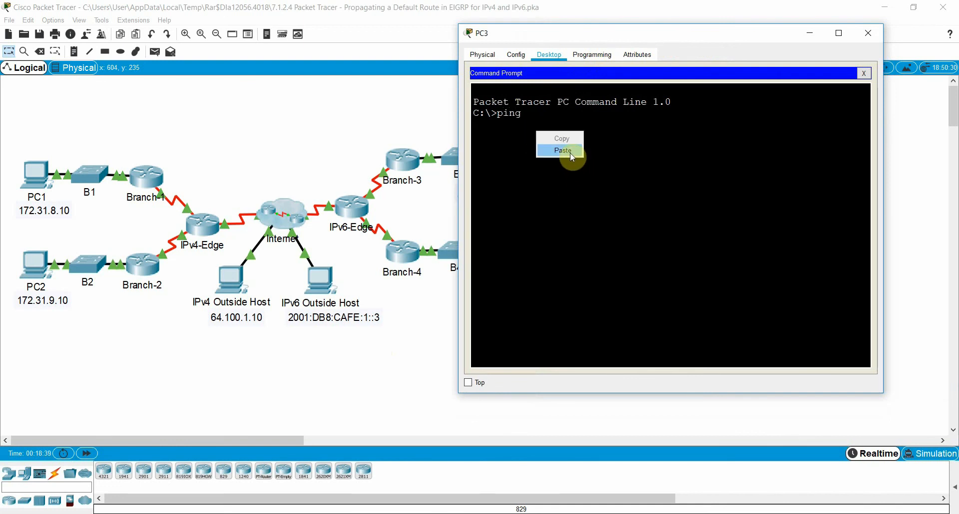
pyautogui.click(573, 157)
pyautogui.press('Return')
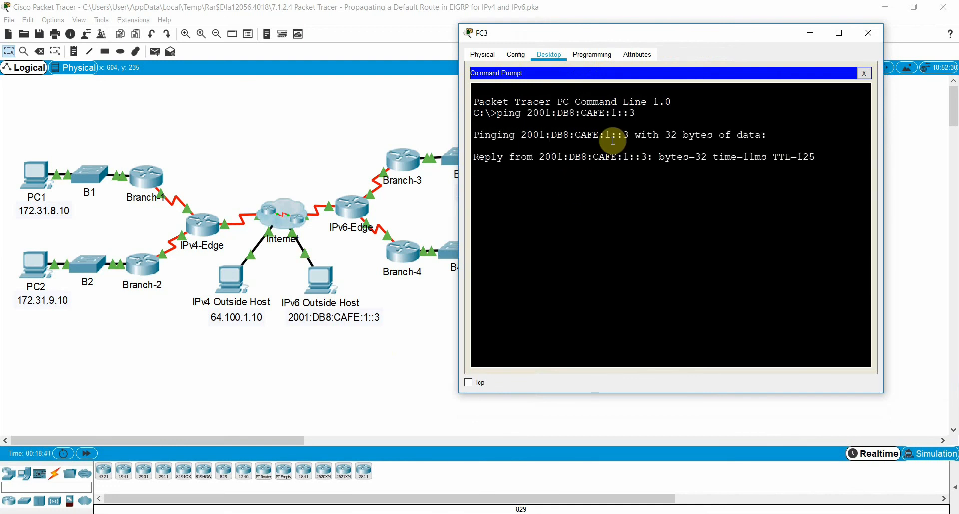